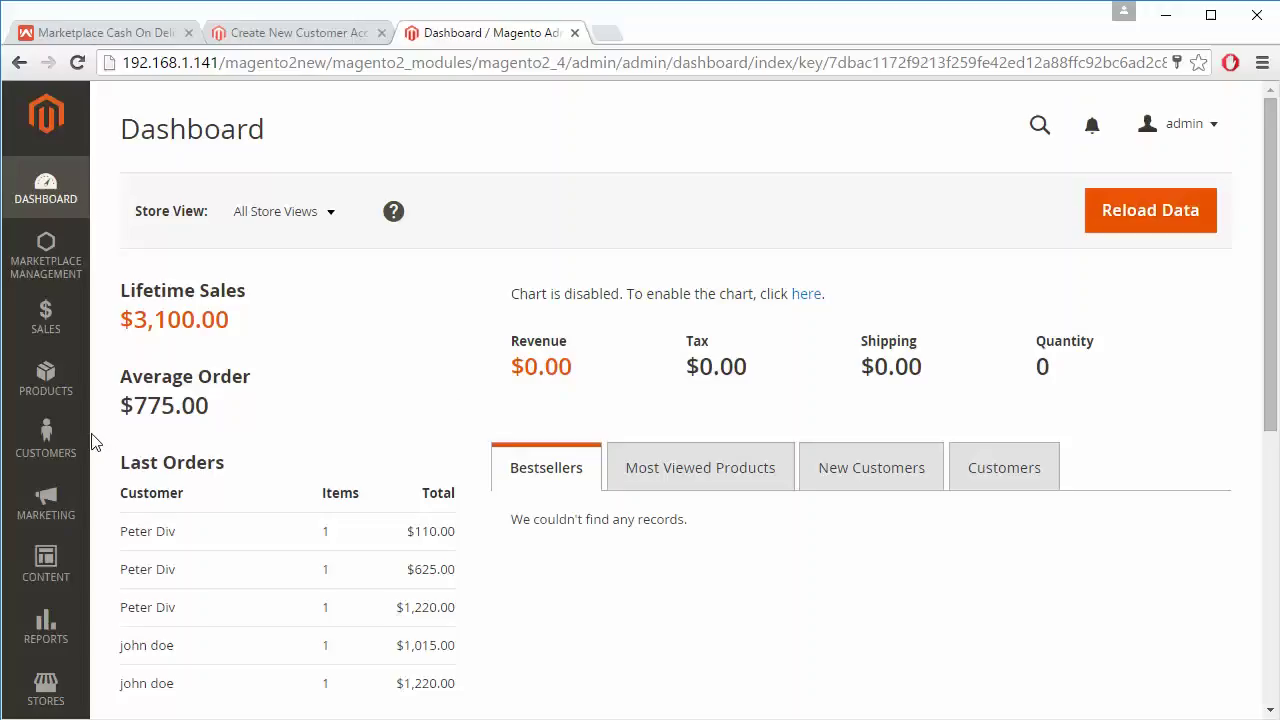
Scroll through the admin Dashboard's lifetime sales, average order and last orders
scroll(91, 437, "down", 2)
Go to Stores > Configuration, collapse WEBKUL, and open Sales > Payment Methods
left_click(47, 566)
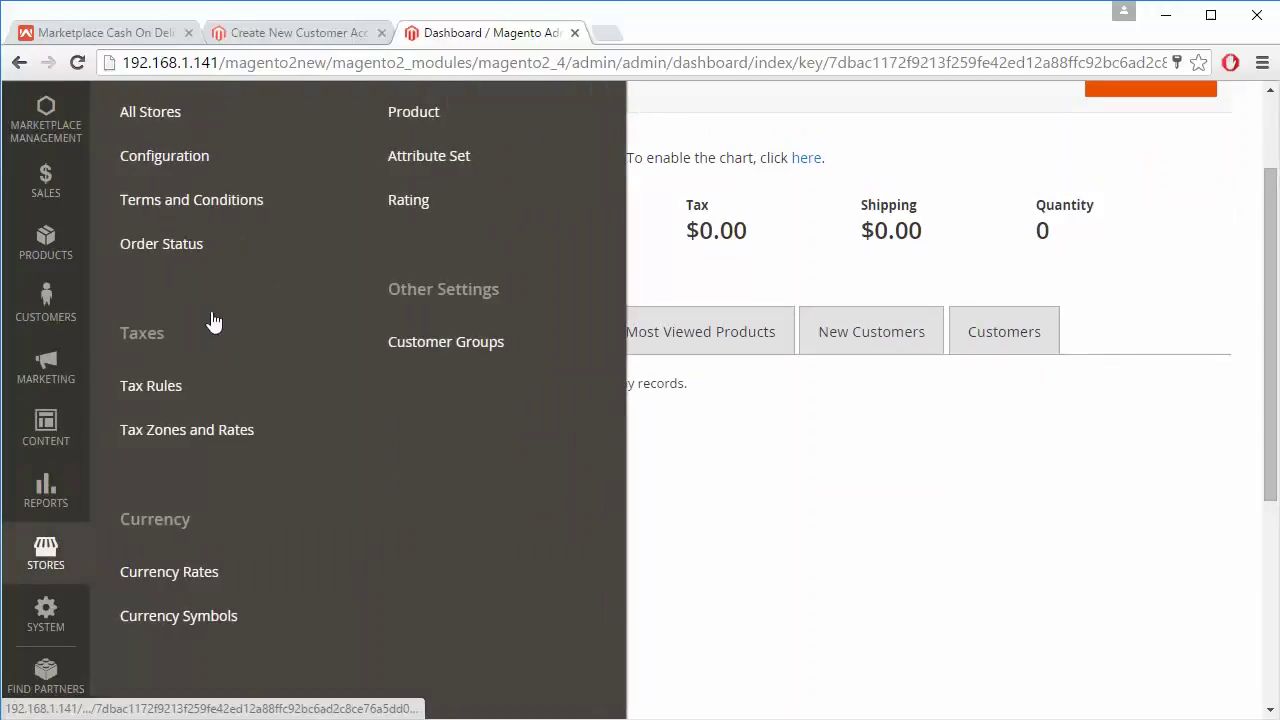
left_click(240, 168)
scroll(240, 170, "up", 2)
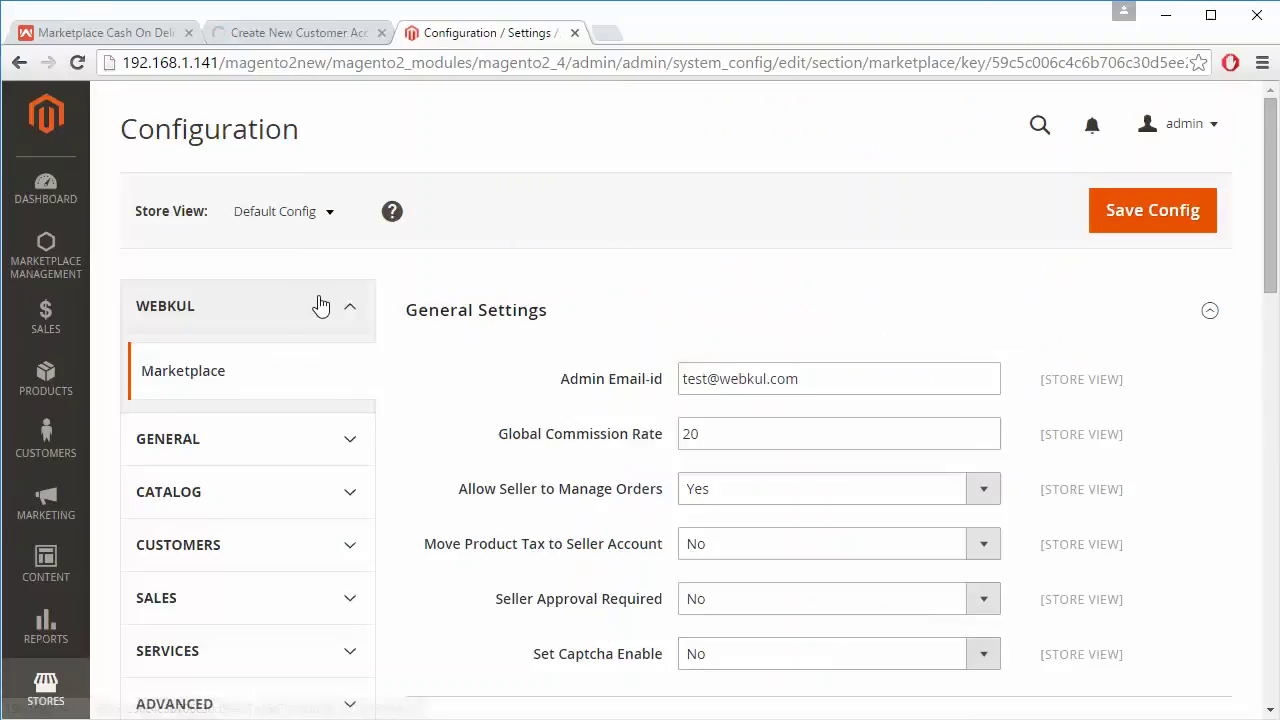
left_click(316, 304)
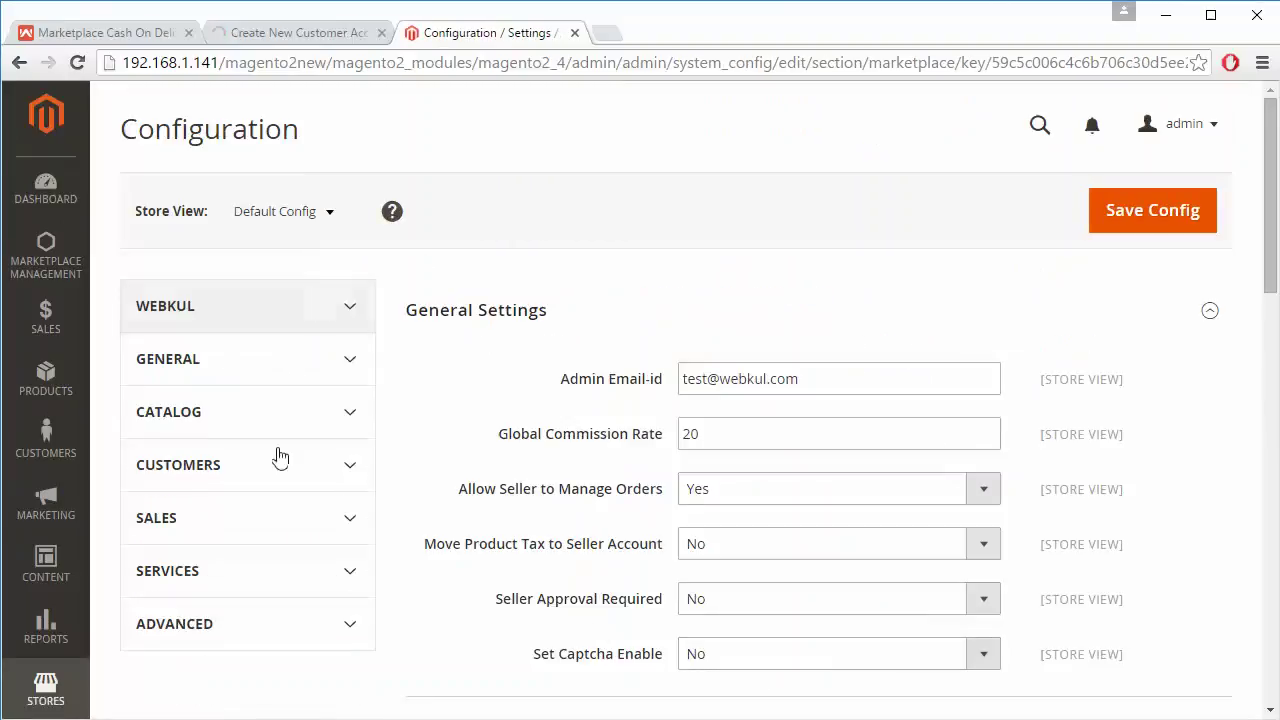
left_click(279, 541)
scroll(279, 545, "down", 5)
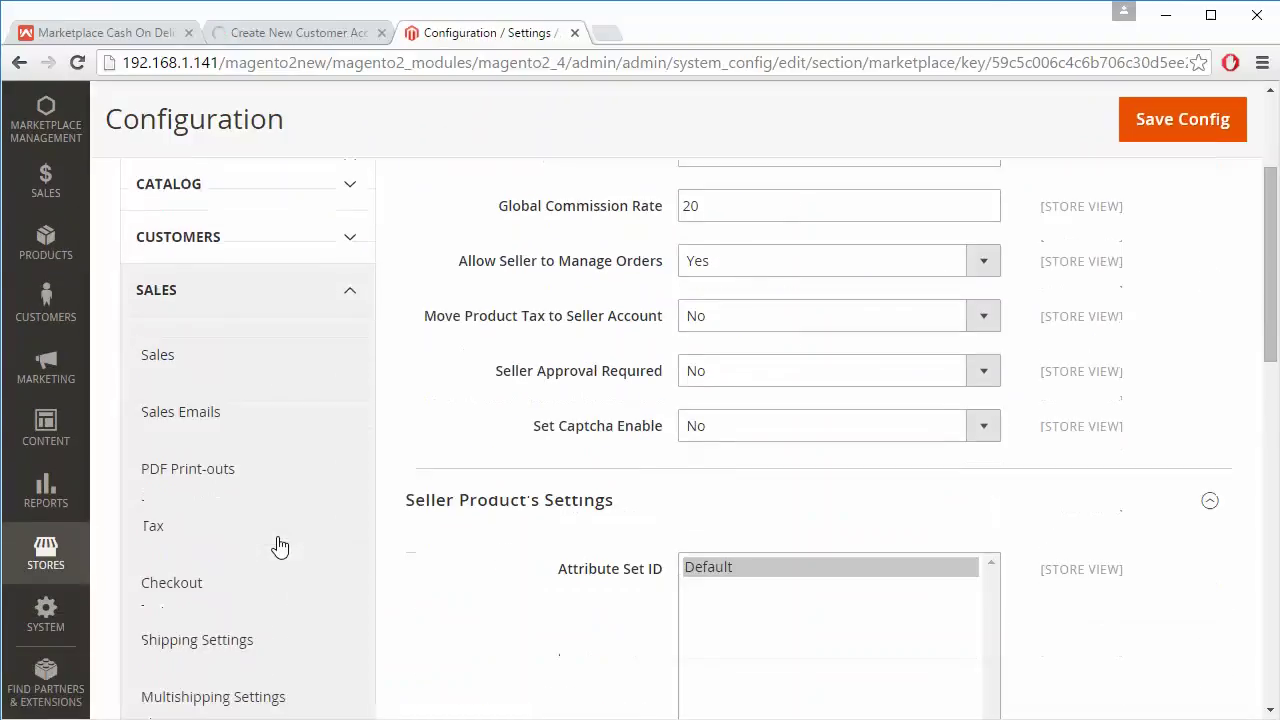
scroll(279, 545, "down", 1)
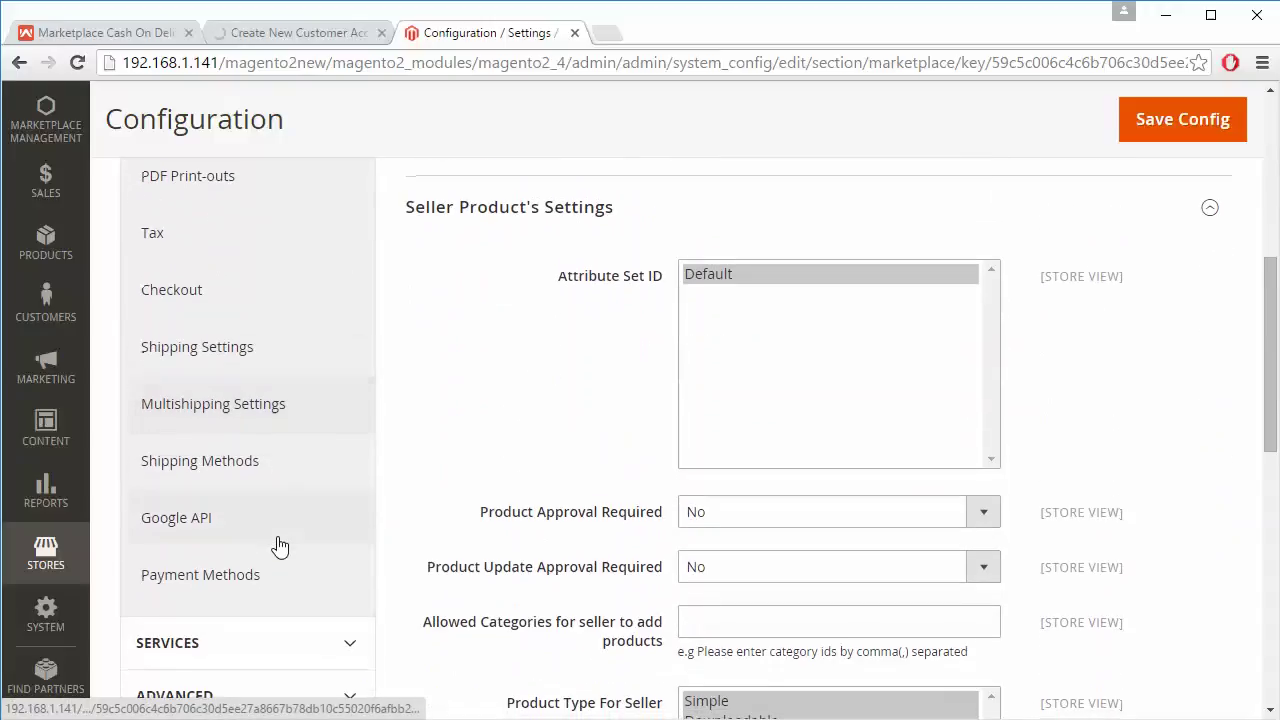
left_click(254, 594)
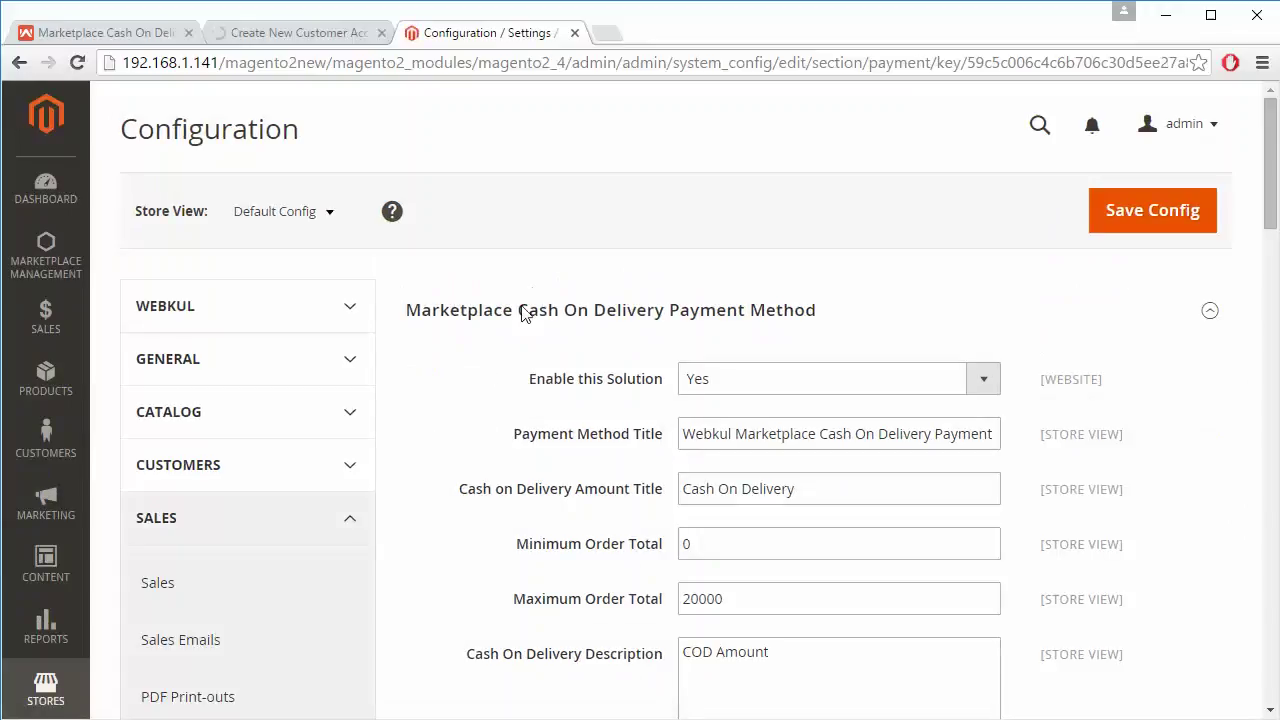
left_click(764, 397)
left_click(766, 397)
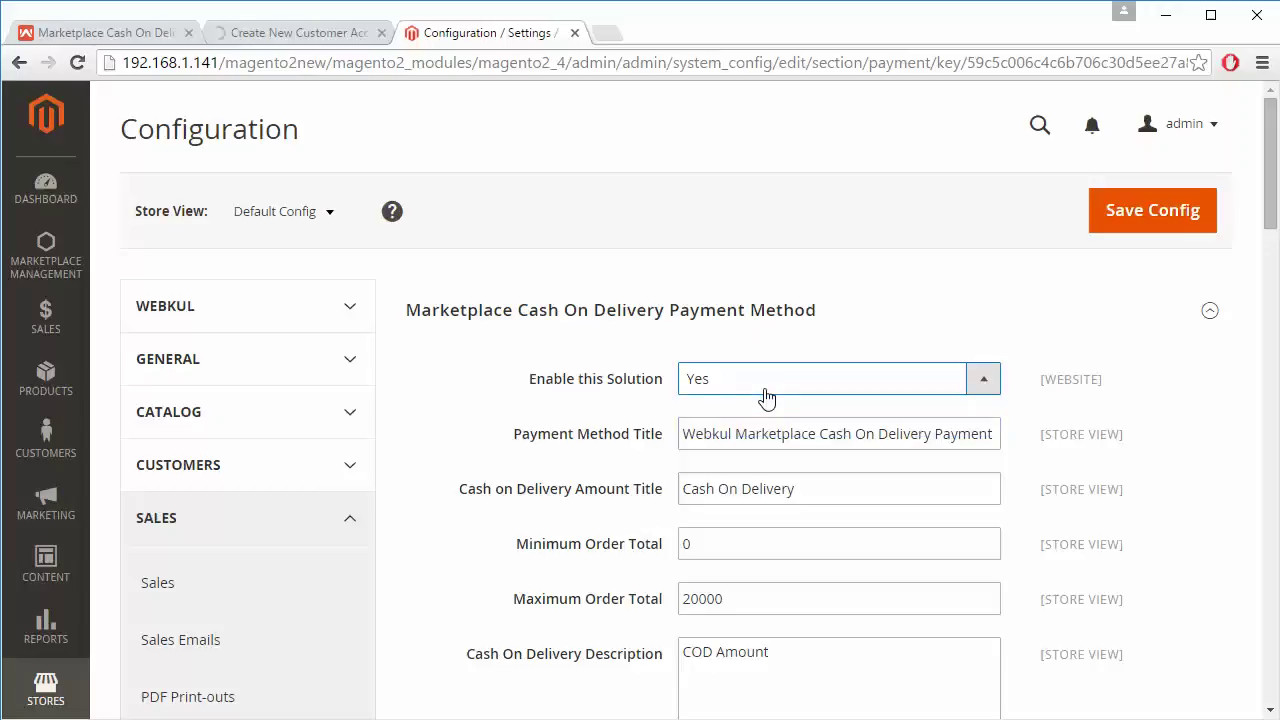
left_click(766, 397)
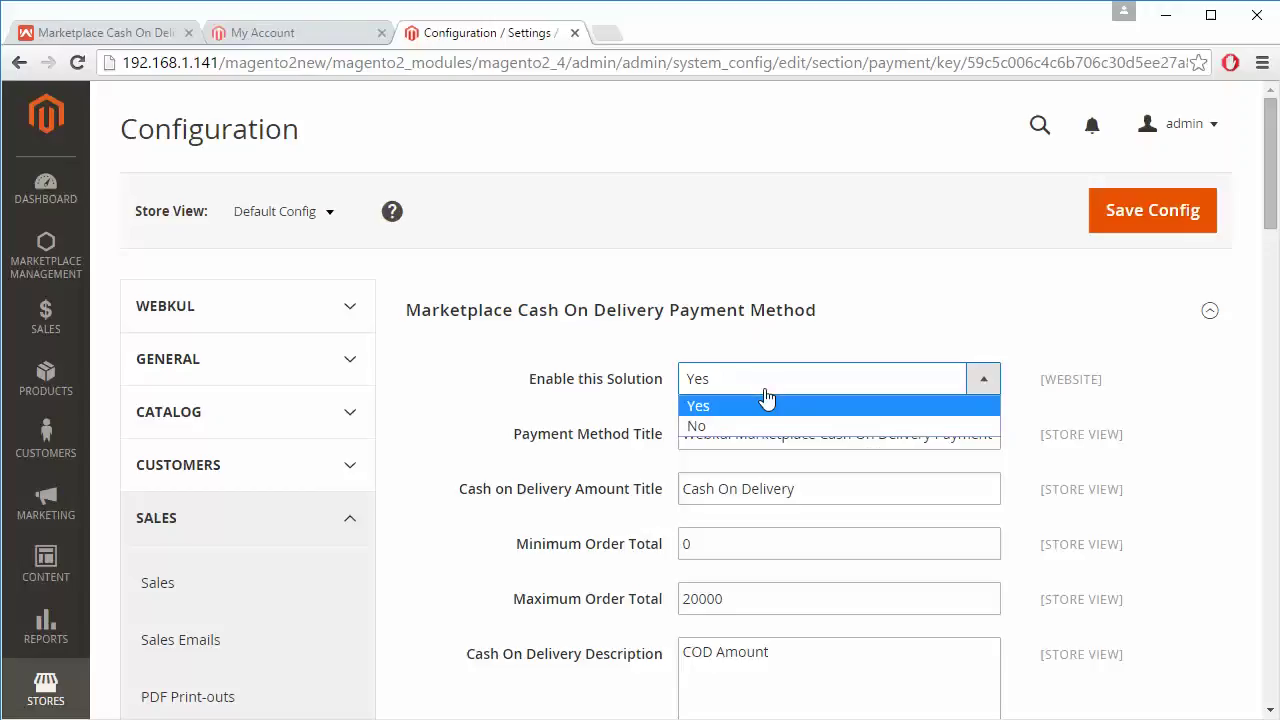
left_click(1013, 315)
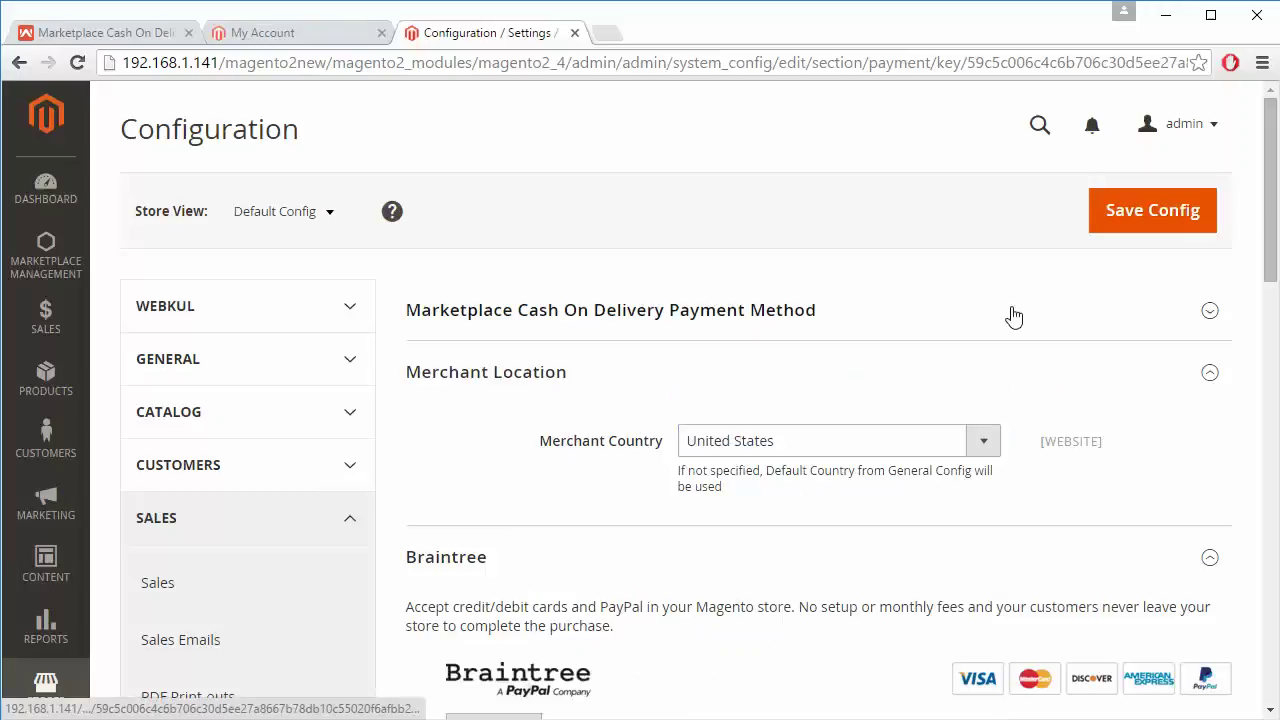
left_click(697, 313)
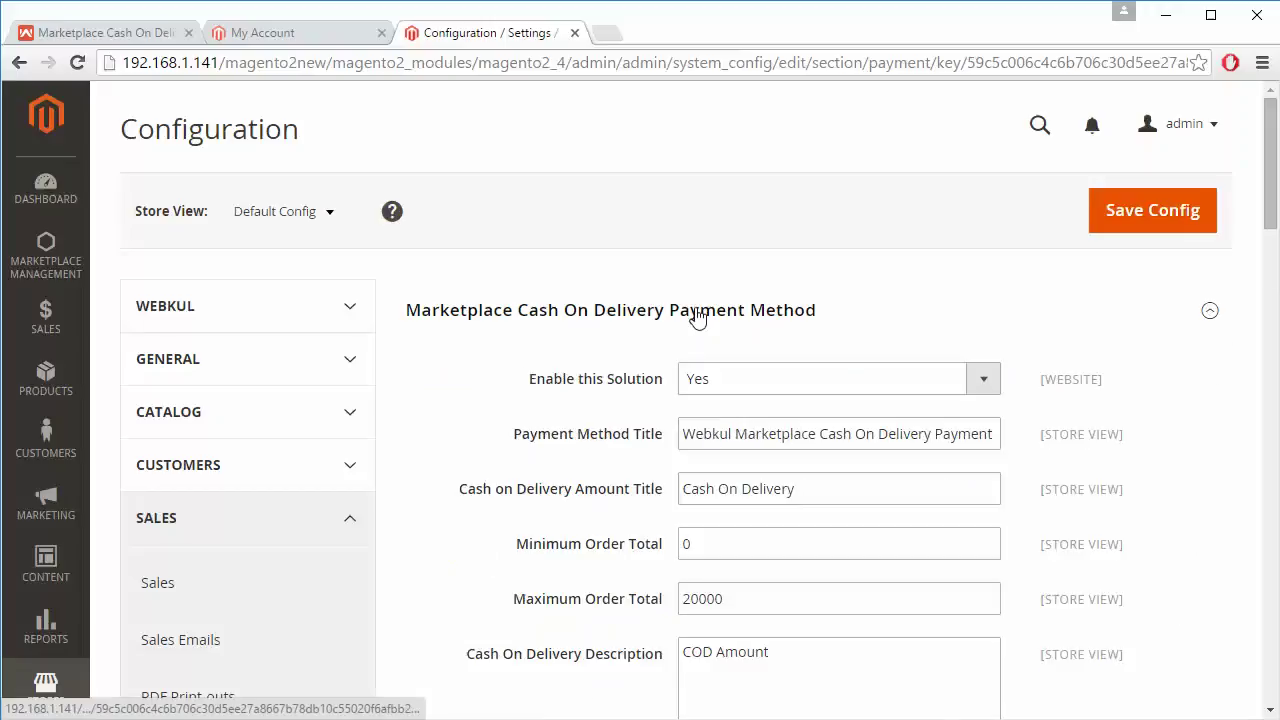
left_click(815, 438)
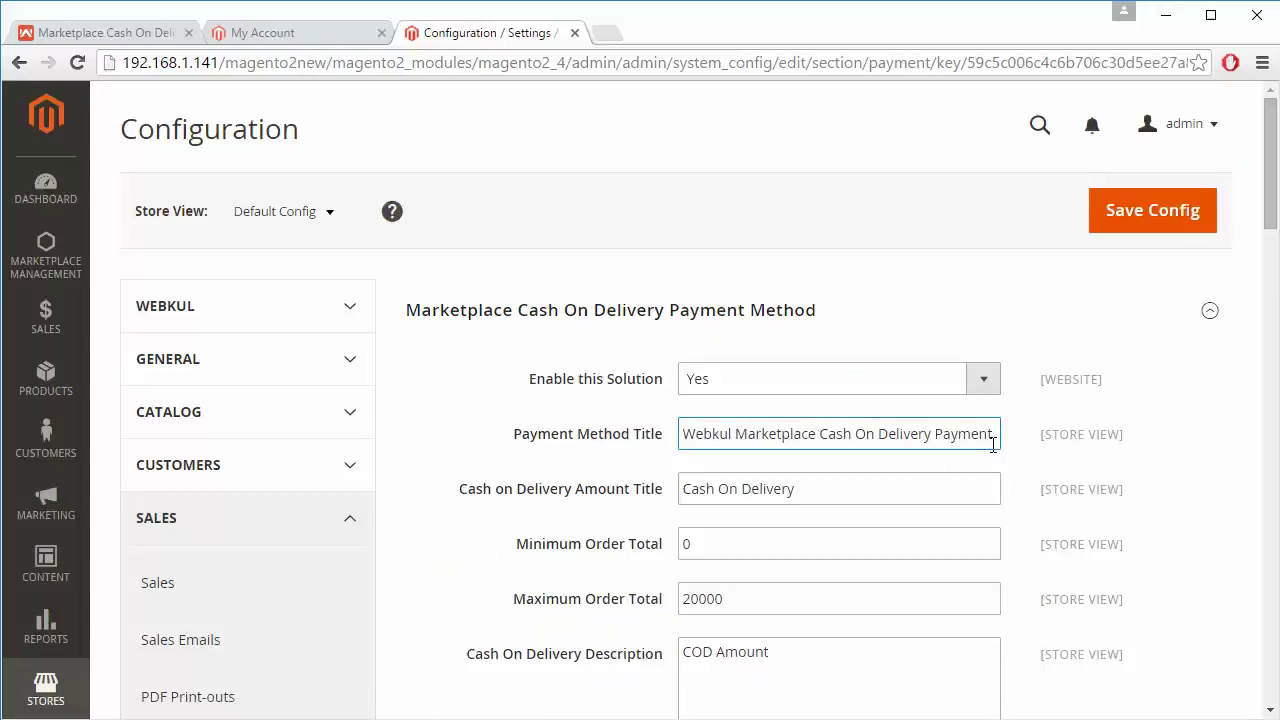
scroll(552, 492, "down", 1)
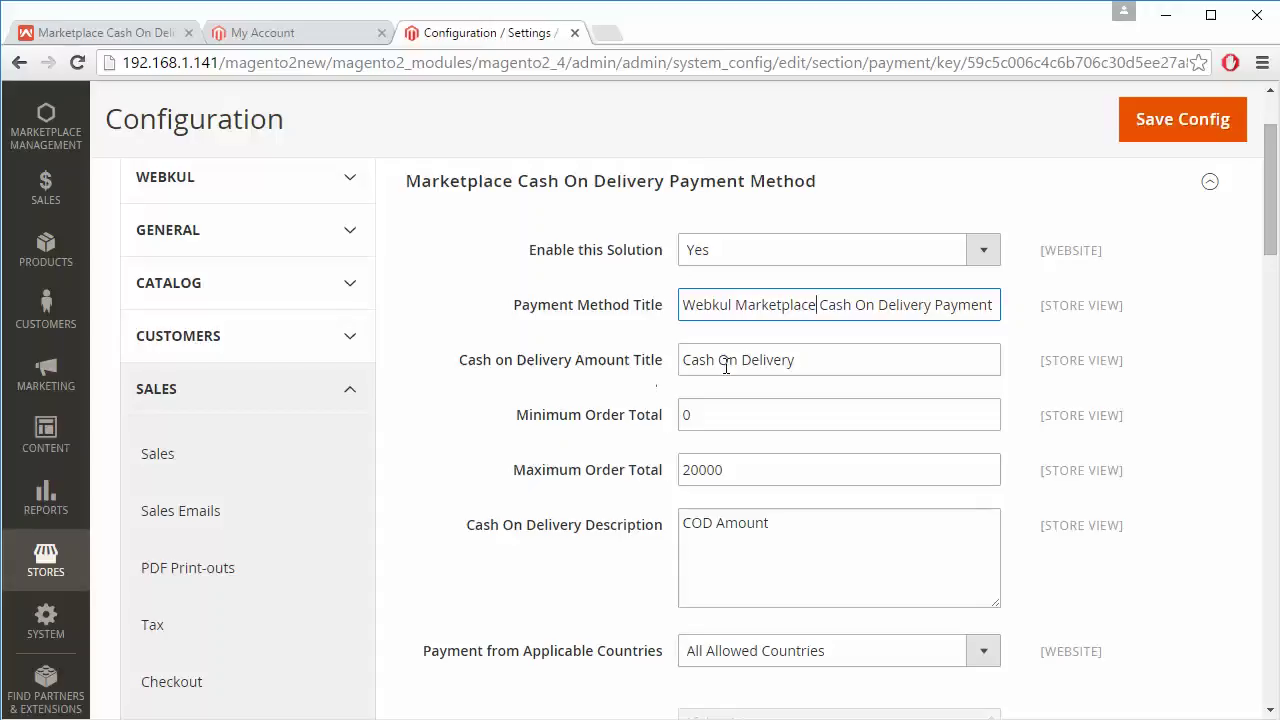
left_click(814, 366)
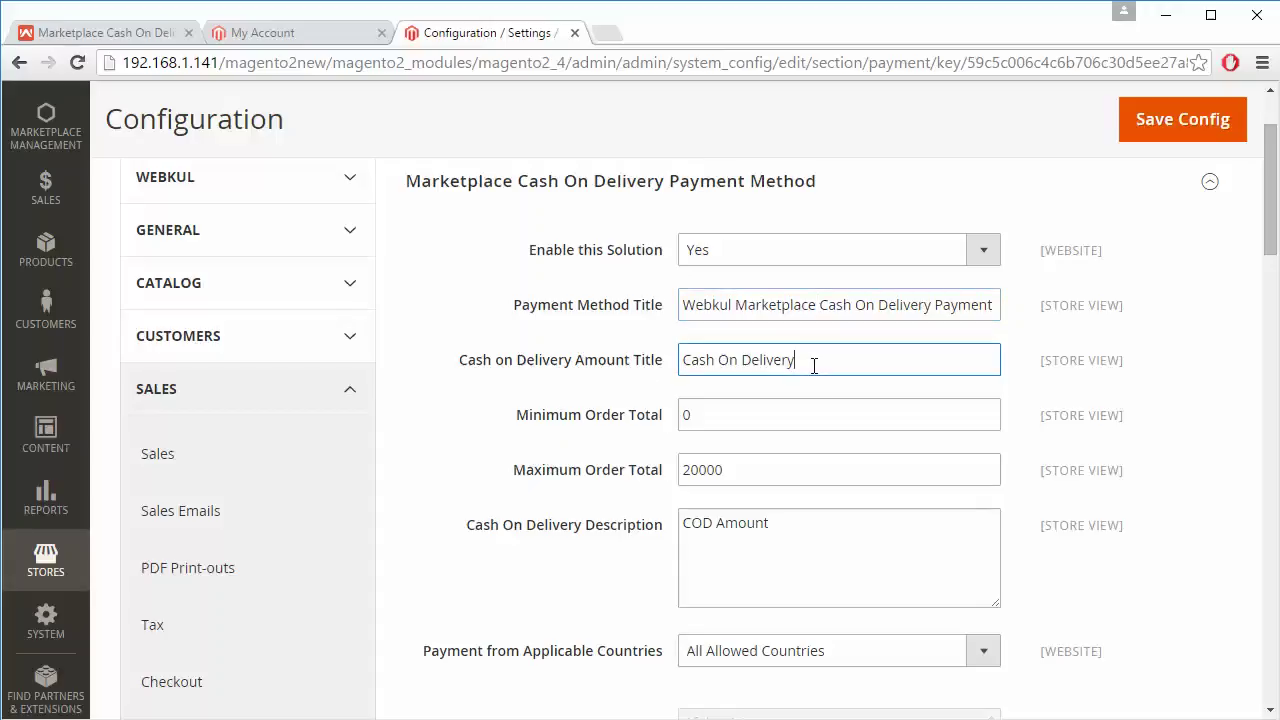
scroll(600, 430, "down", 1)
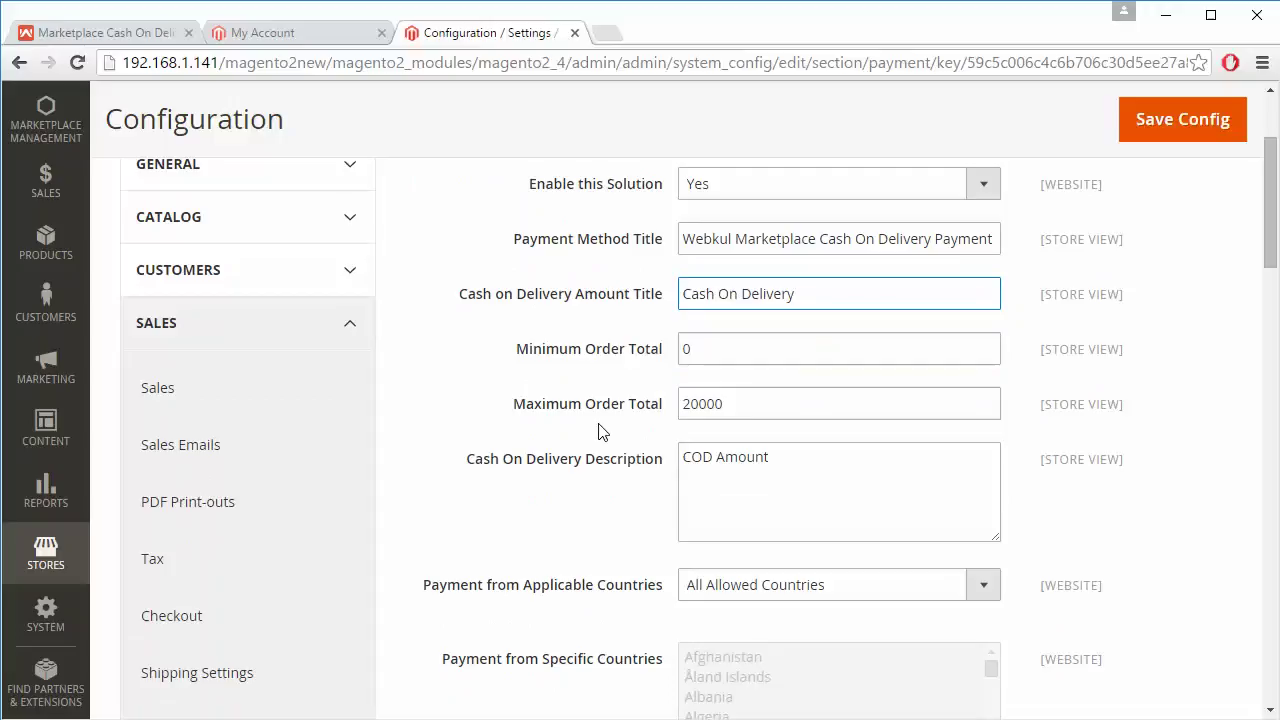
left_click(710, 361)
key("BackSpace")
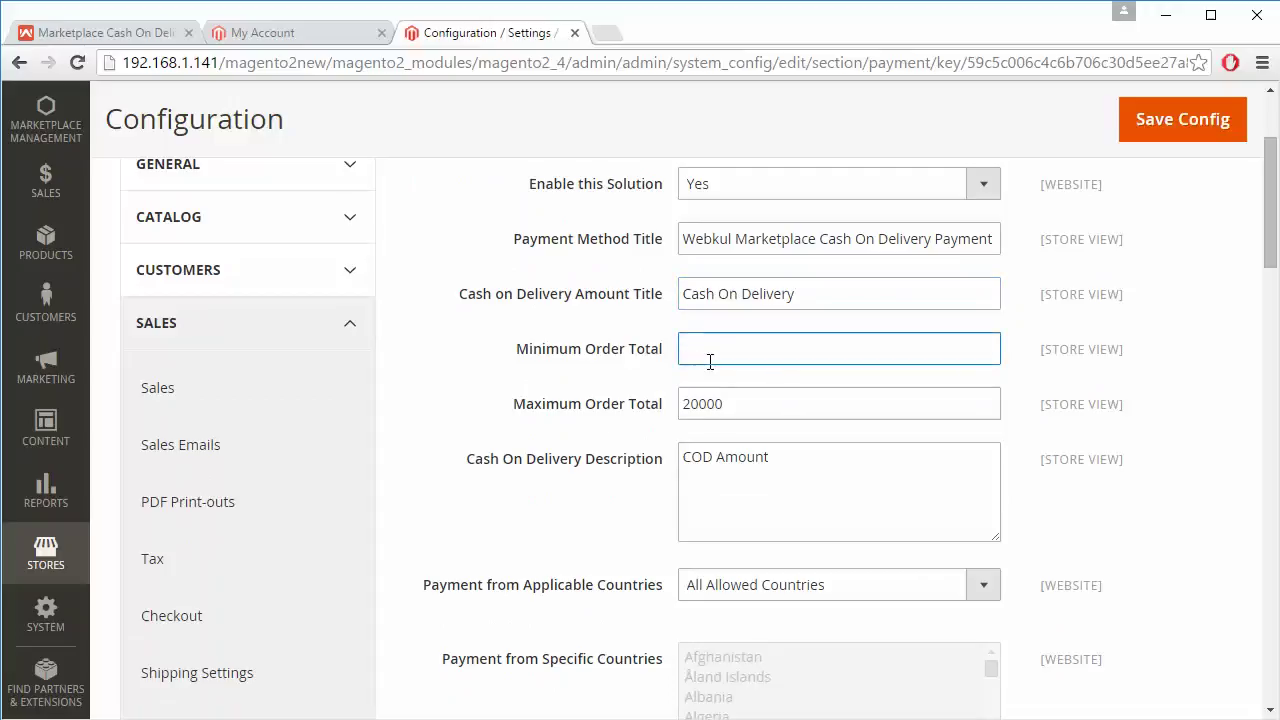
type("550")
key("BackSpace")
key("BackSpace")
type("00")
key("BackSpace")
key("BackSpace")
key("BackSpace")
type("100")
key("BackSpace")
key("BackSpace")
key("BackSpace")
type("0")
left_click(736, 410)
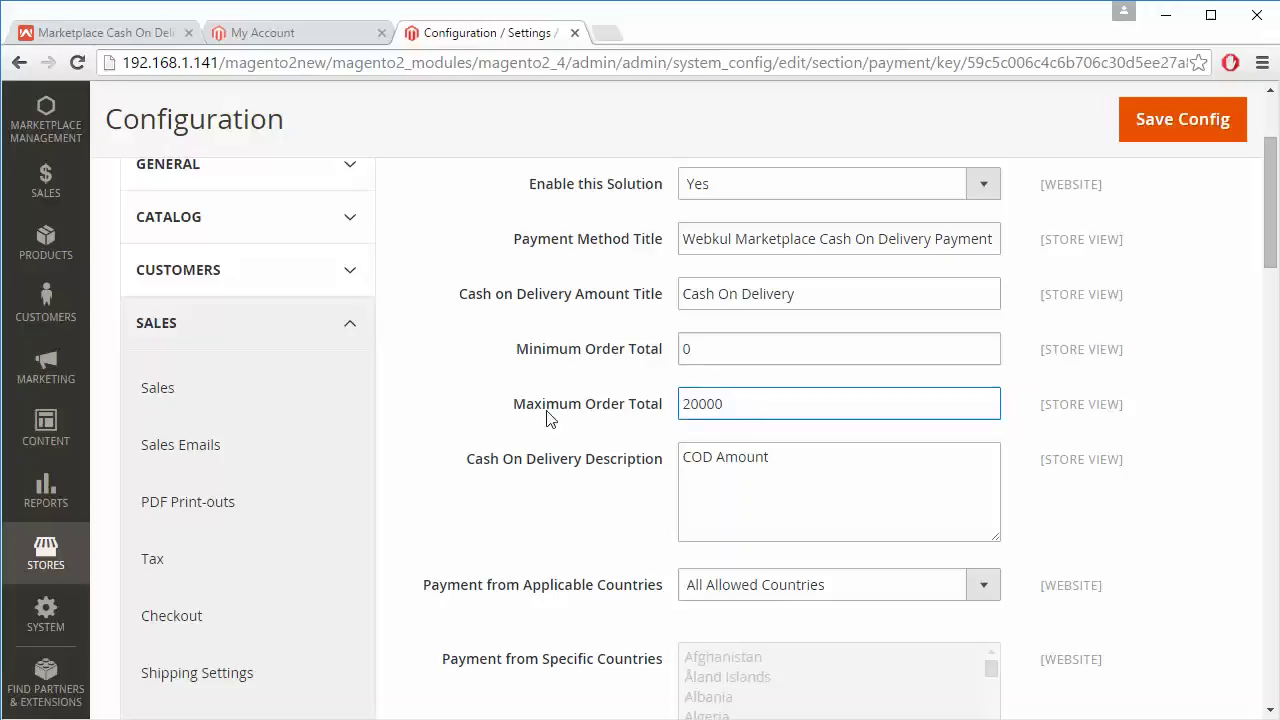
left_click(777, 465)
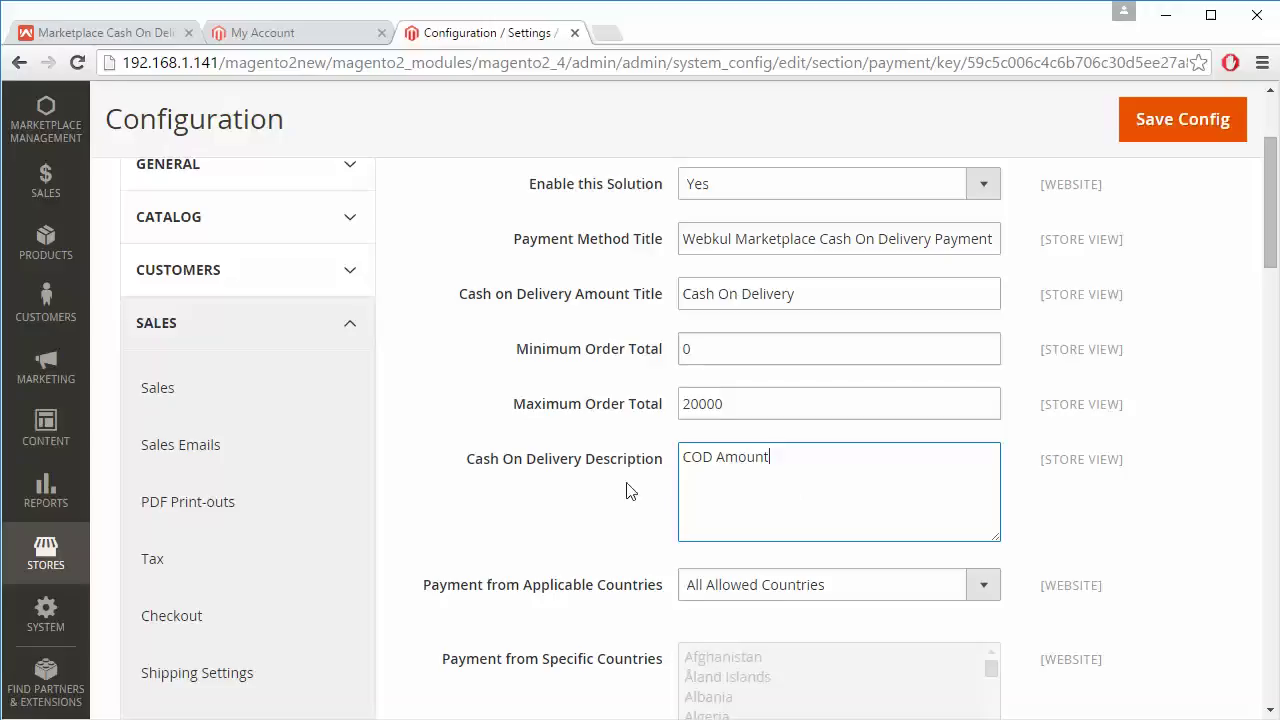
scroll(578, 488, "down", 1)
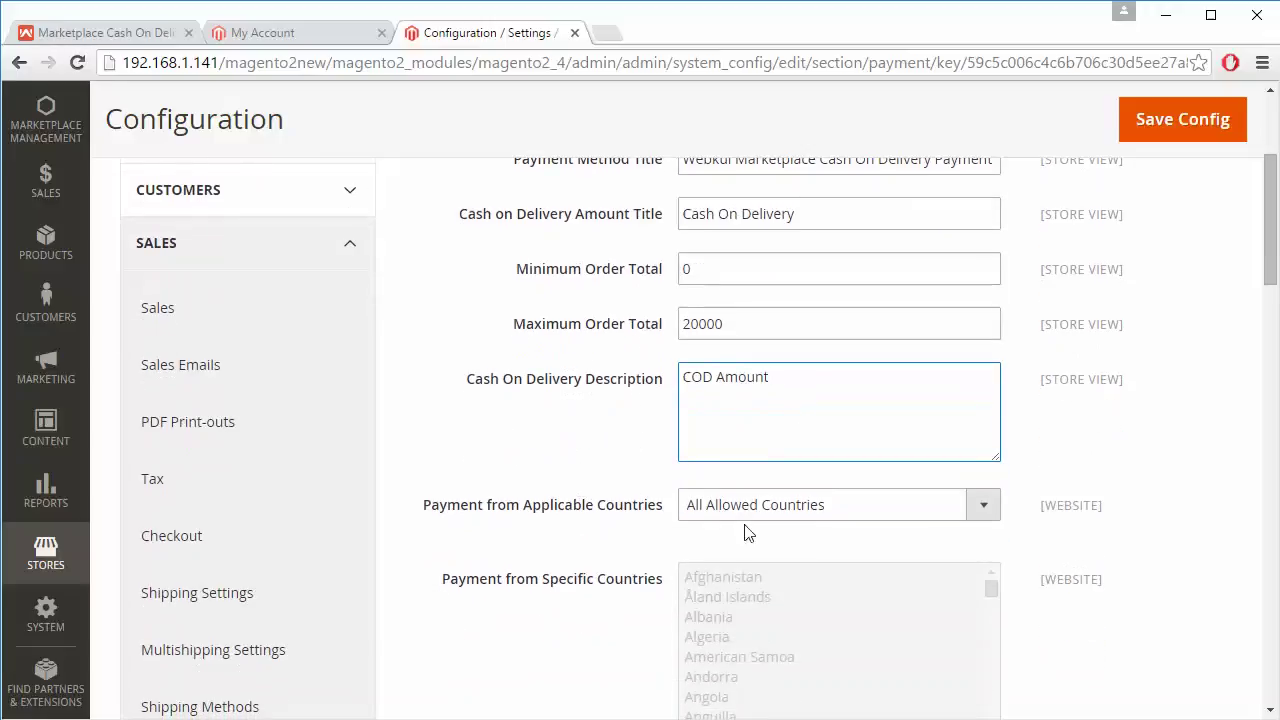
left_click(795, 520)
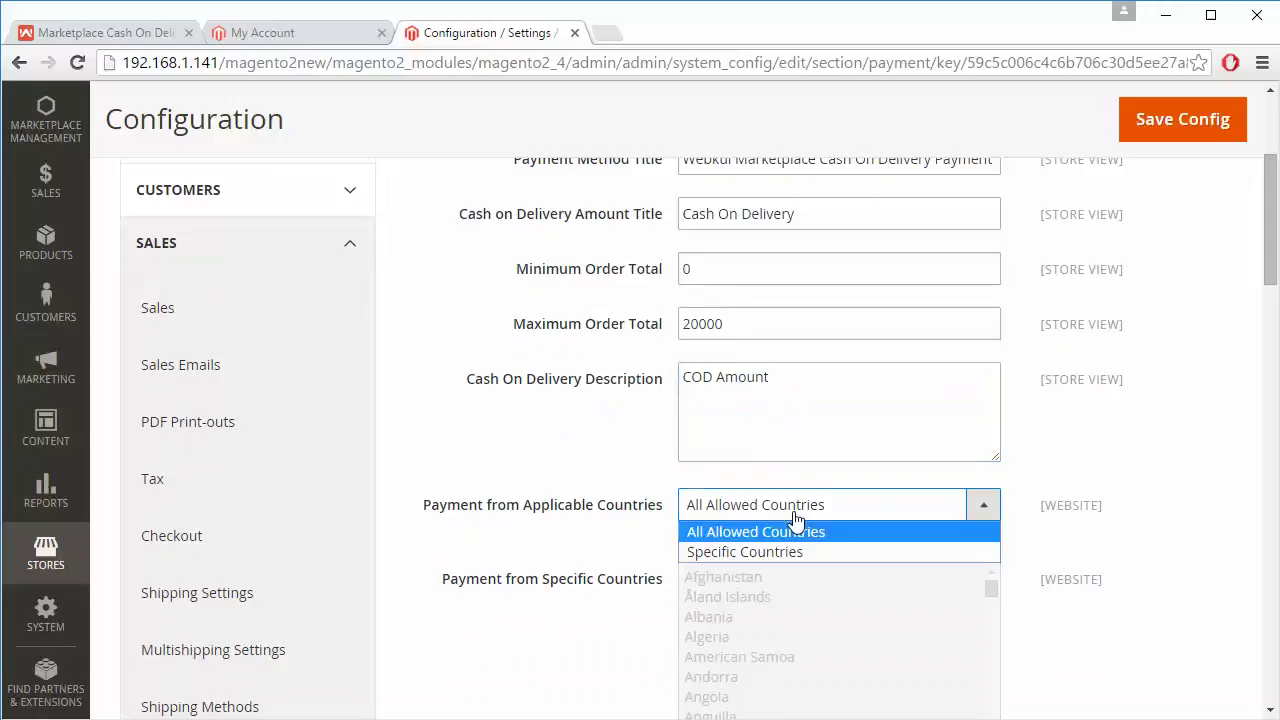
left_click(795, 520)
left_click(795, 520)
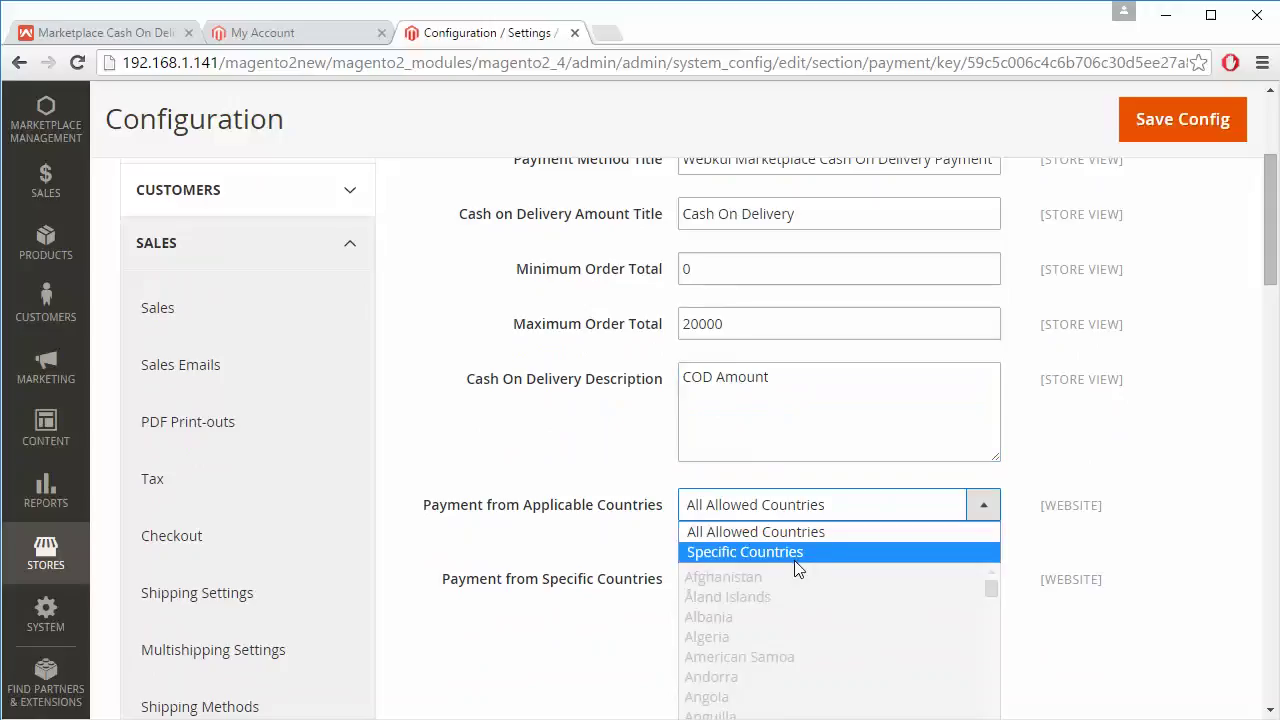
left_click(797, 552)
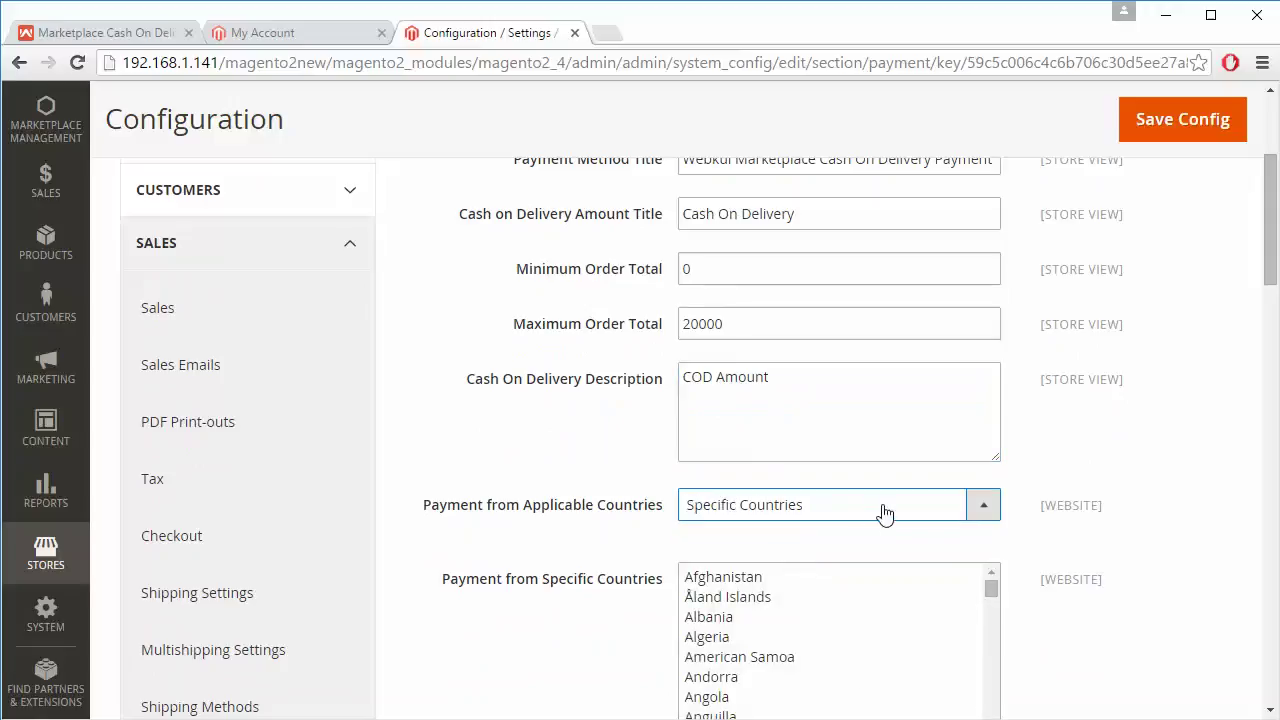
scroll(849, 697, "down", 2)
scroll(849, 697, "up", 3)
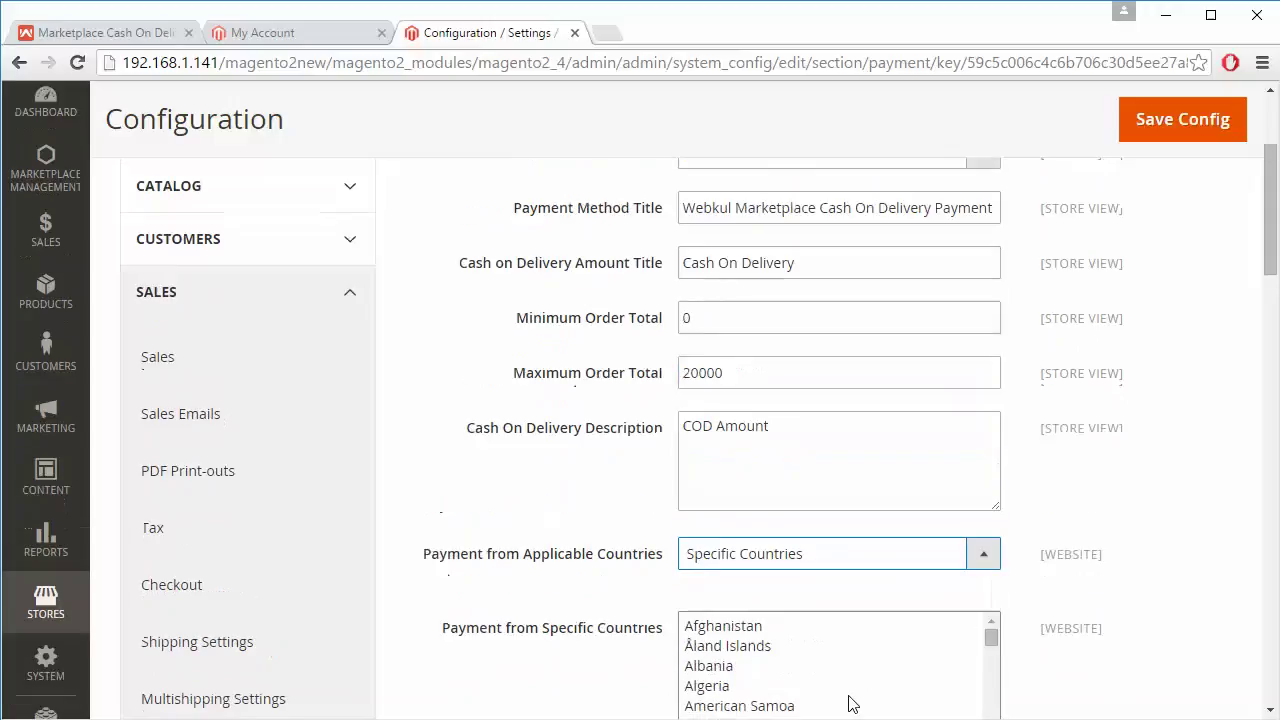
left_click(862, 562)
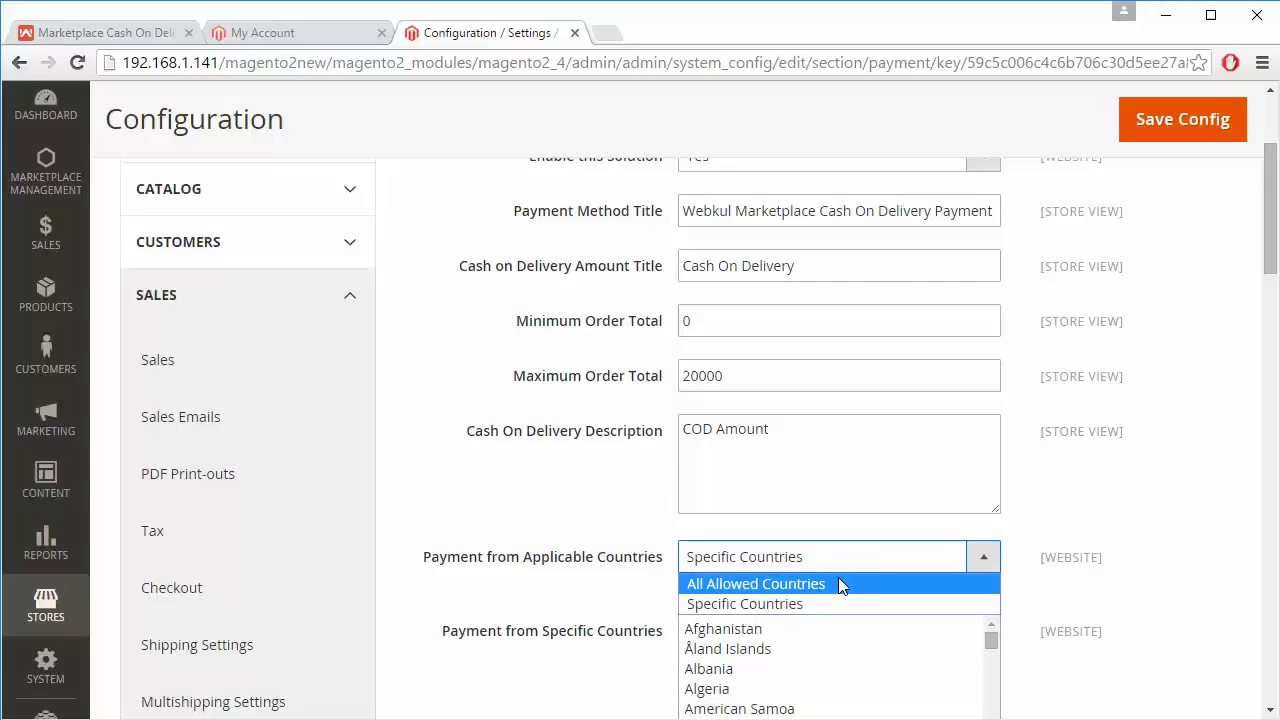
left_click(838, 584)
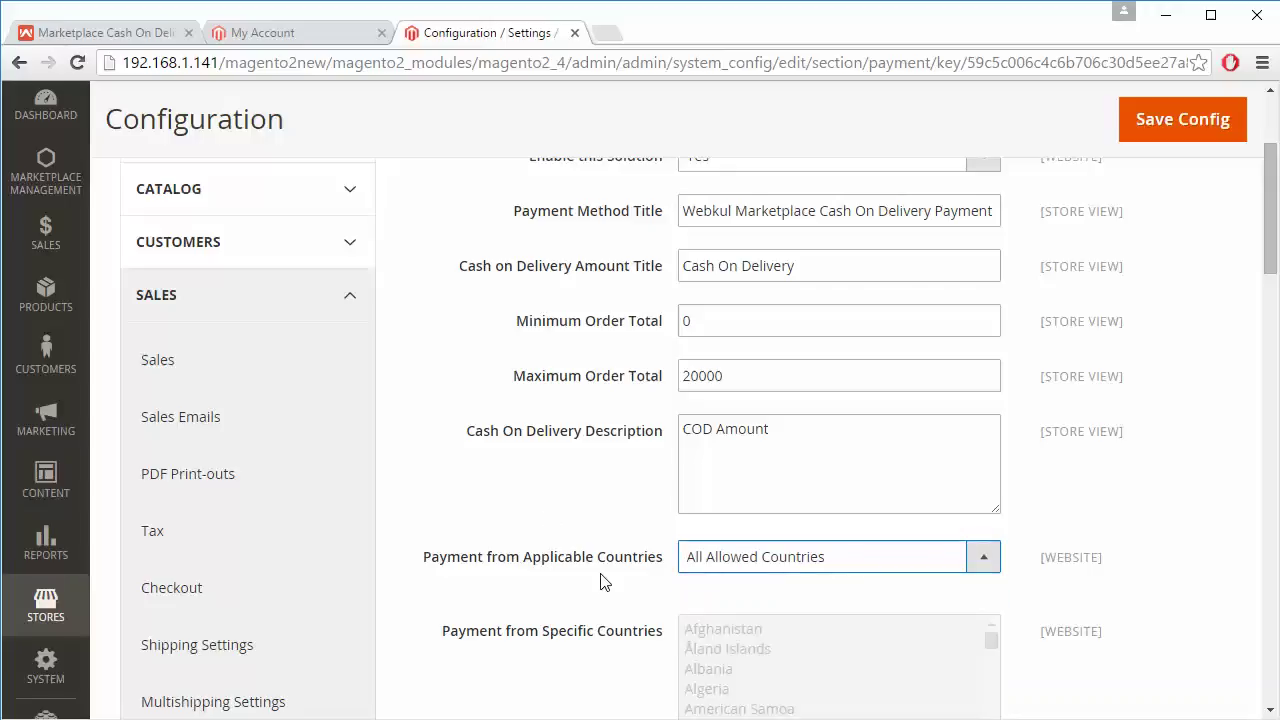
scroll(600, 582, "down", 1)
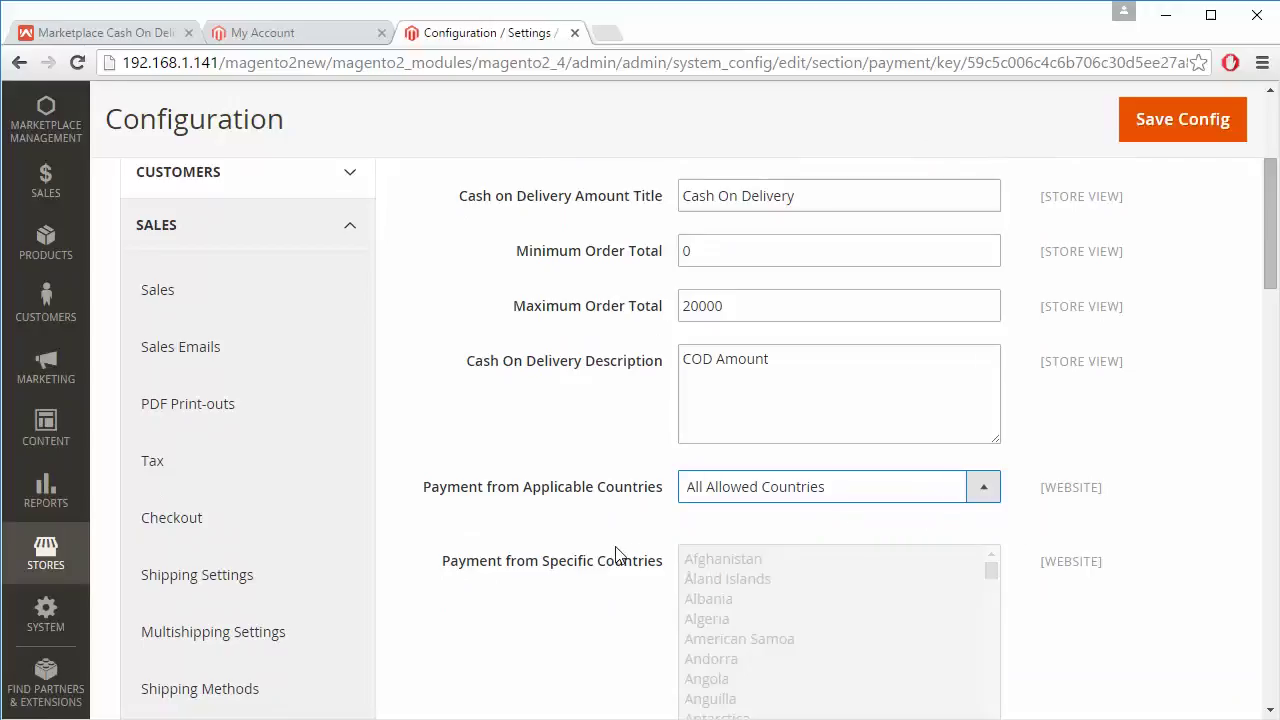
scroll(620, 545, "down", 3)
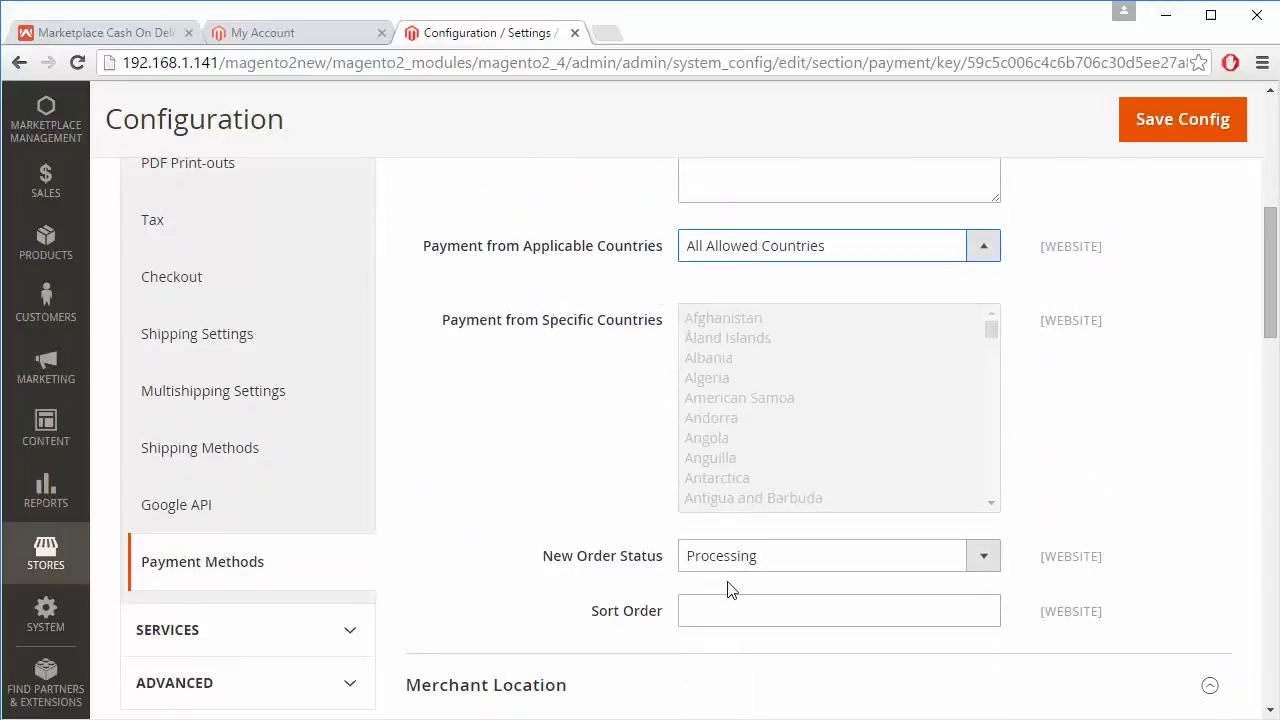
left_click(777, 563)
left_click(781, 566)
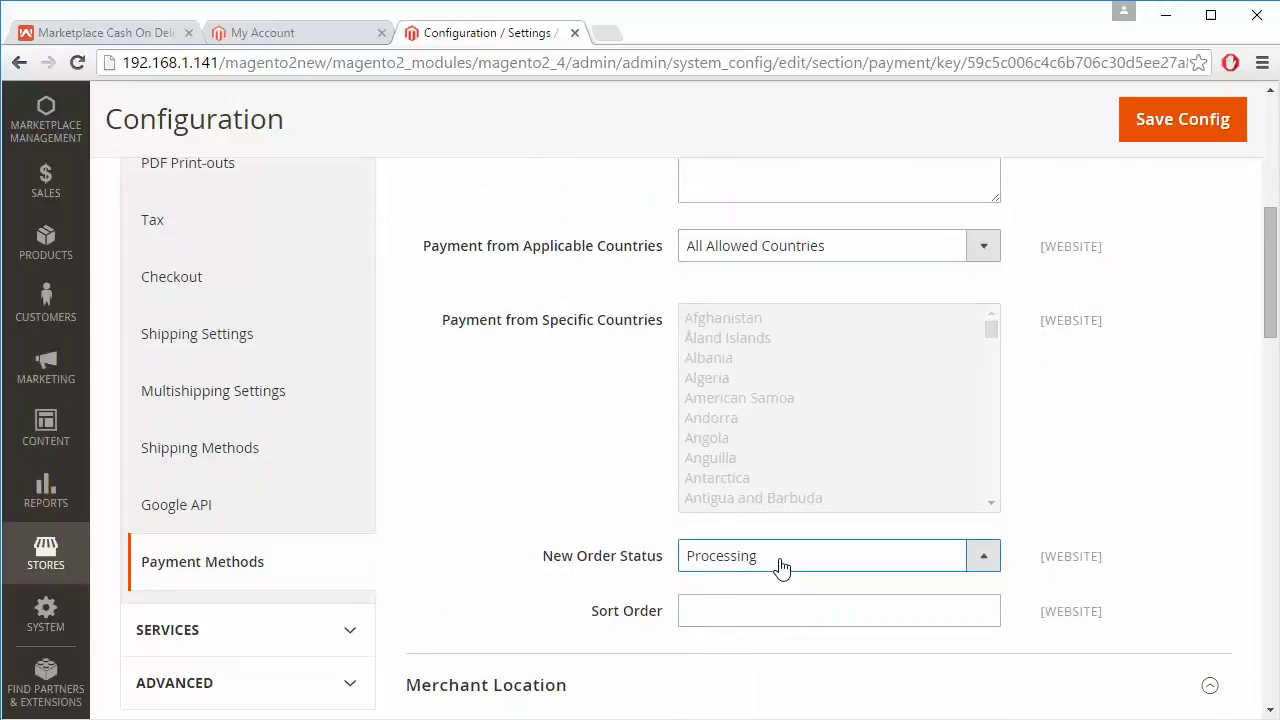
left_click(781, 566)
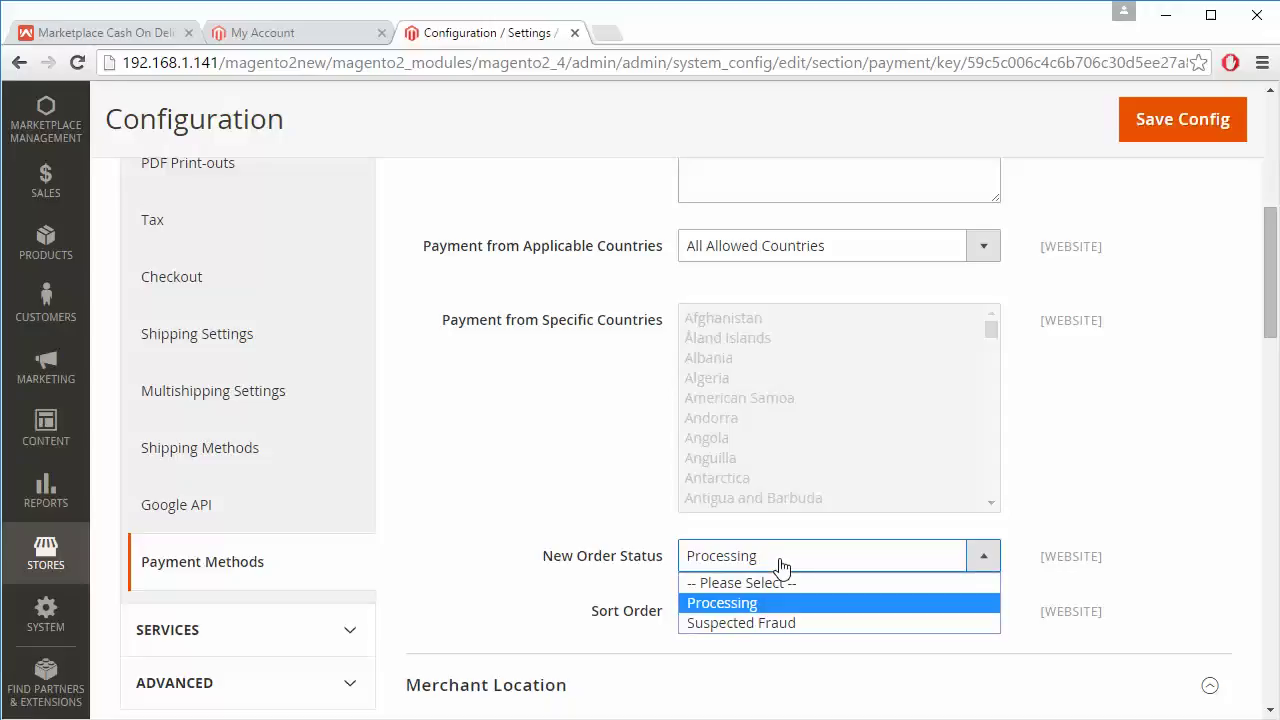
left_click(781, 566)
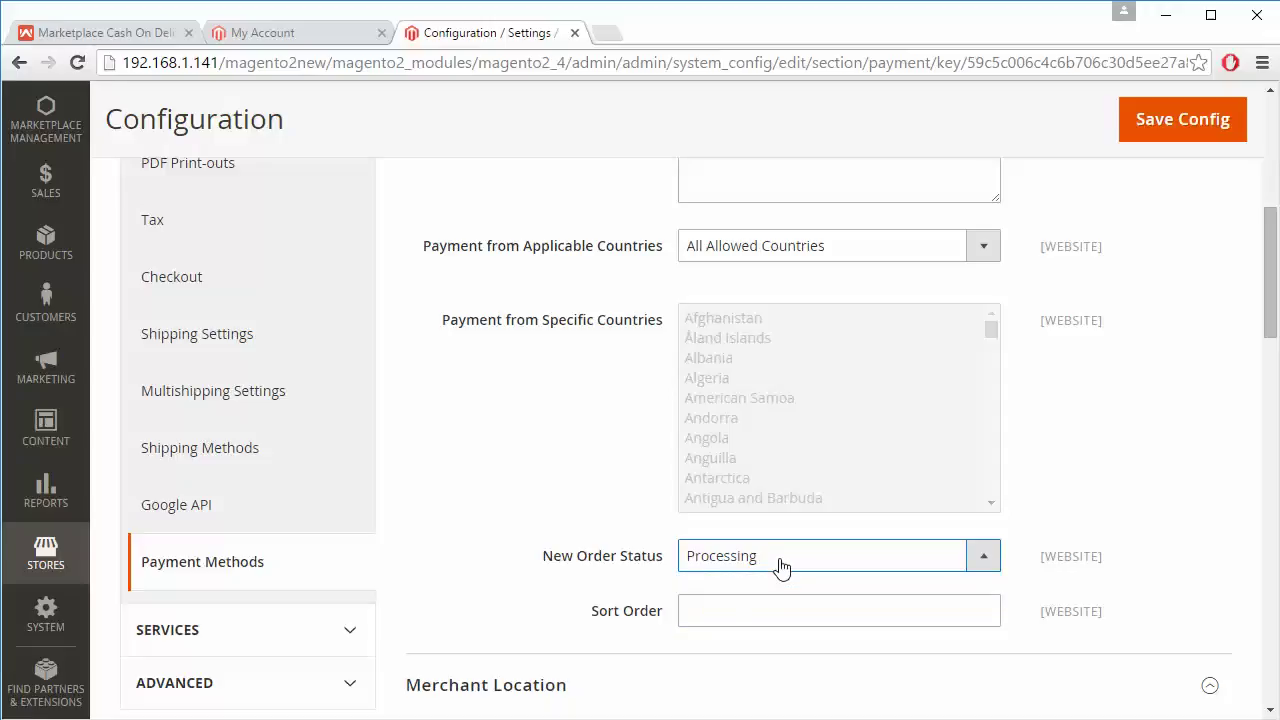
scroll(514, 577, "down", 1)
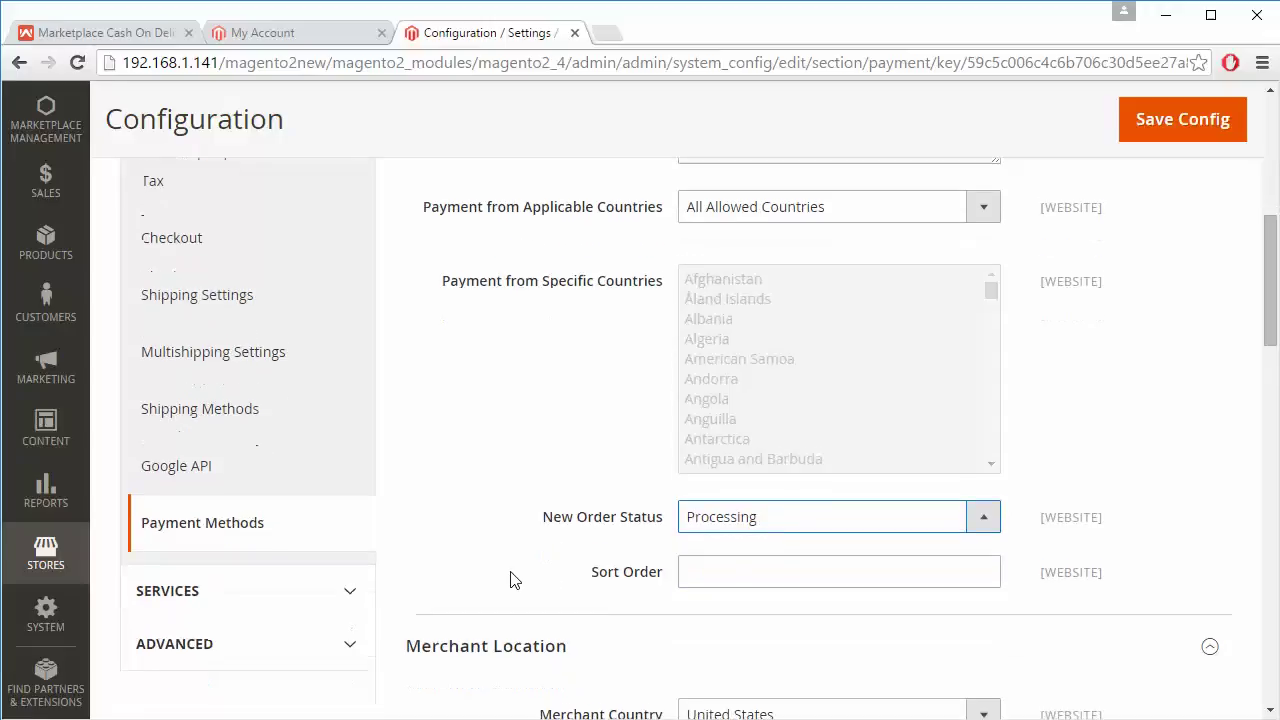
left_click(706, 571)
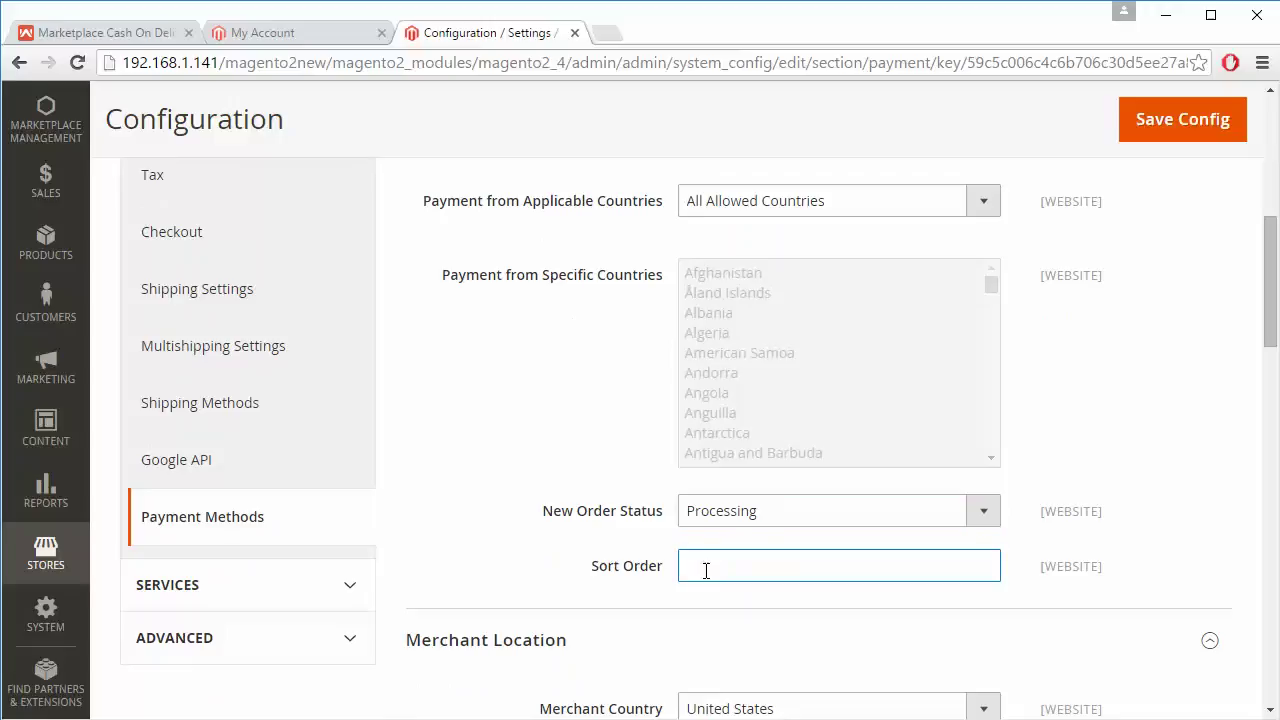
scroll(451, 424, "up", 3)
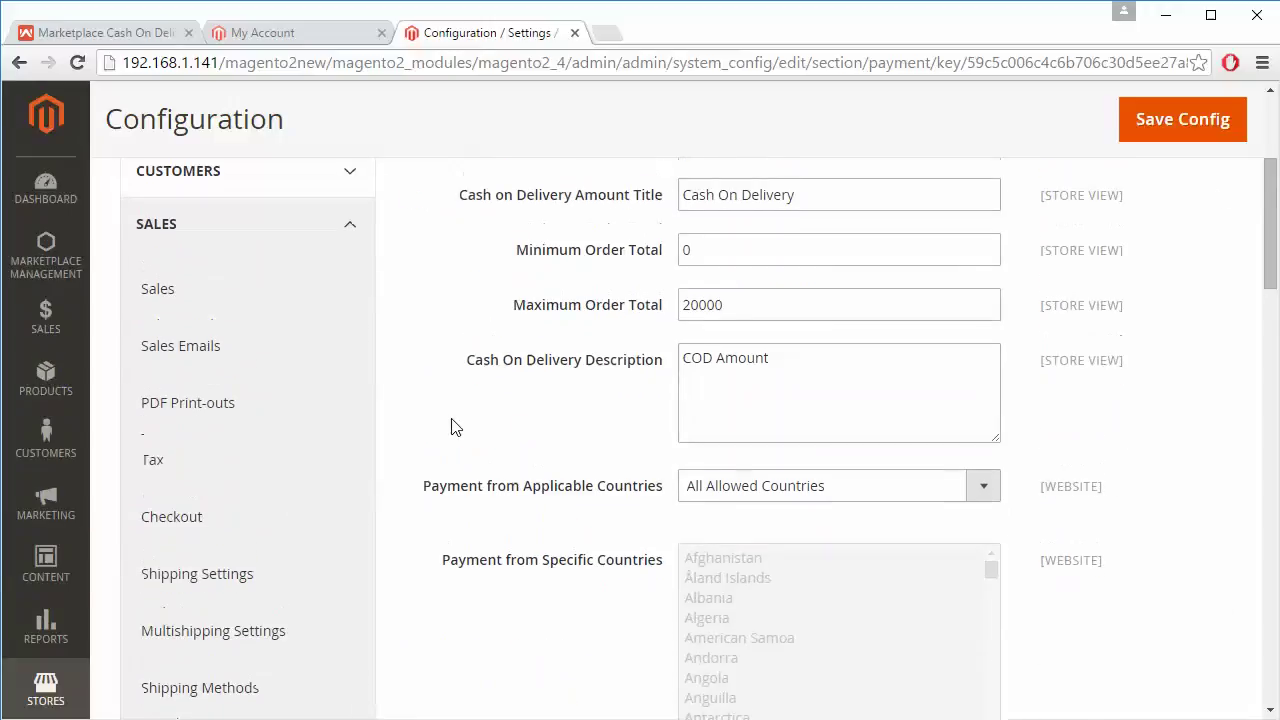
scroll(451, 427, "up", 3)
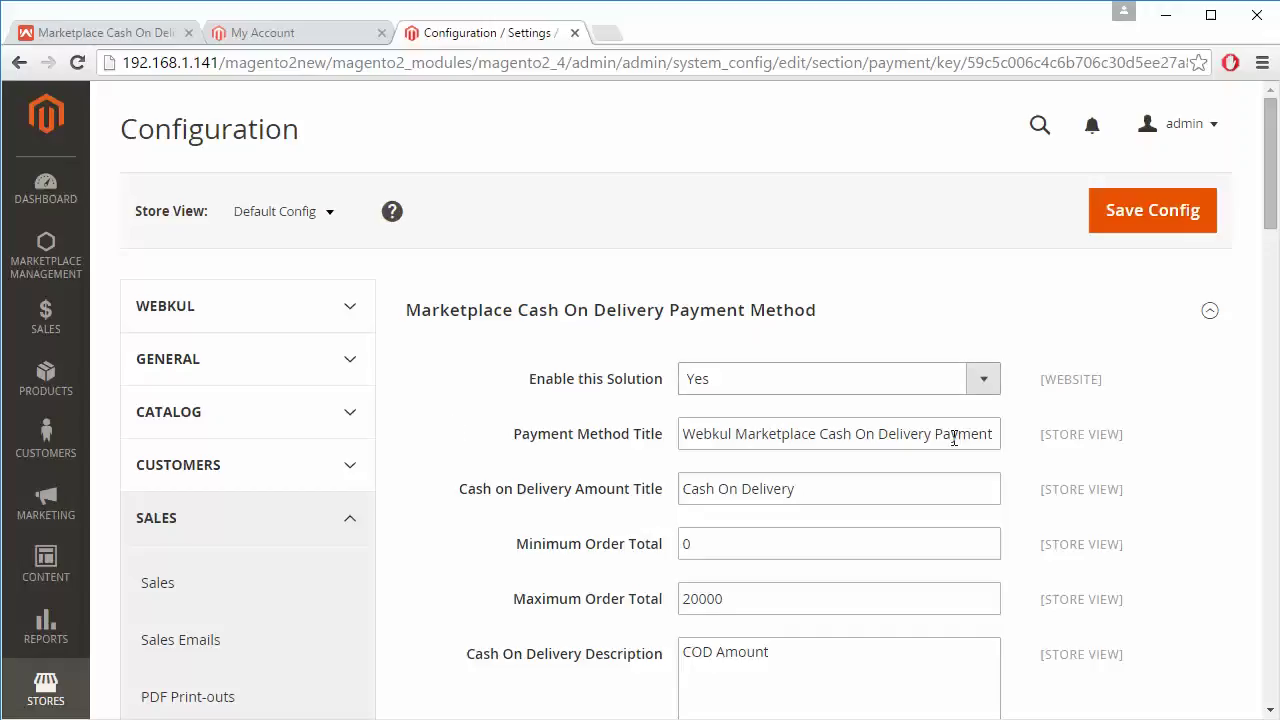
Save the COD payment configuration and switch to the customer's My Dashboard page
left_click(1152, 220)
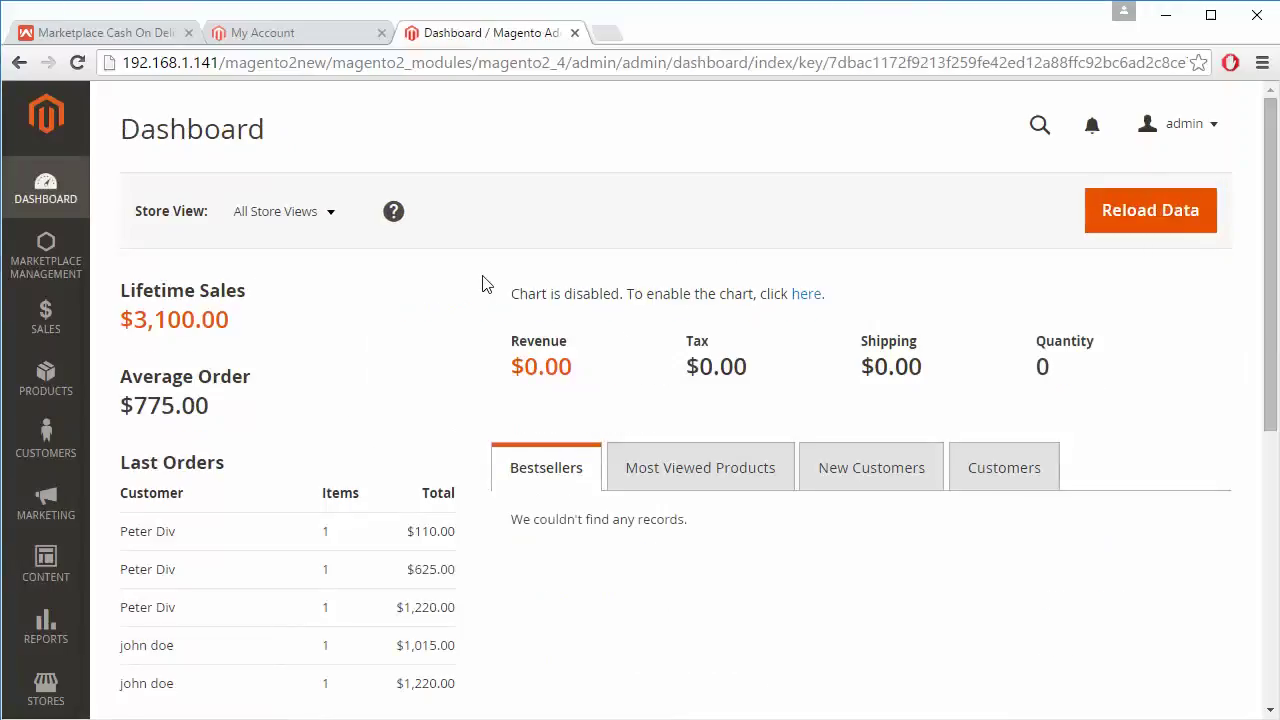
left_click(297, 26)
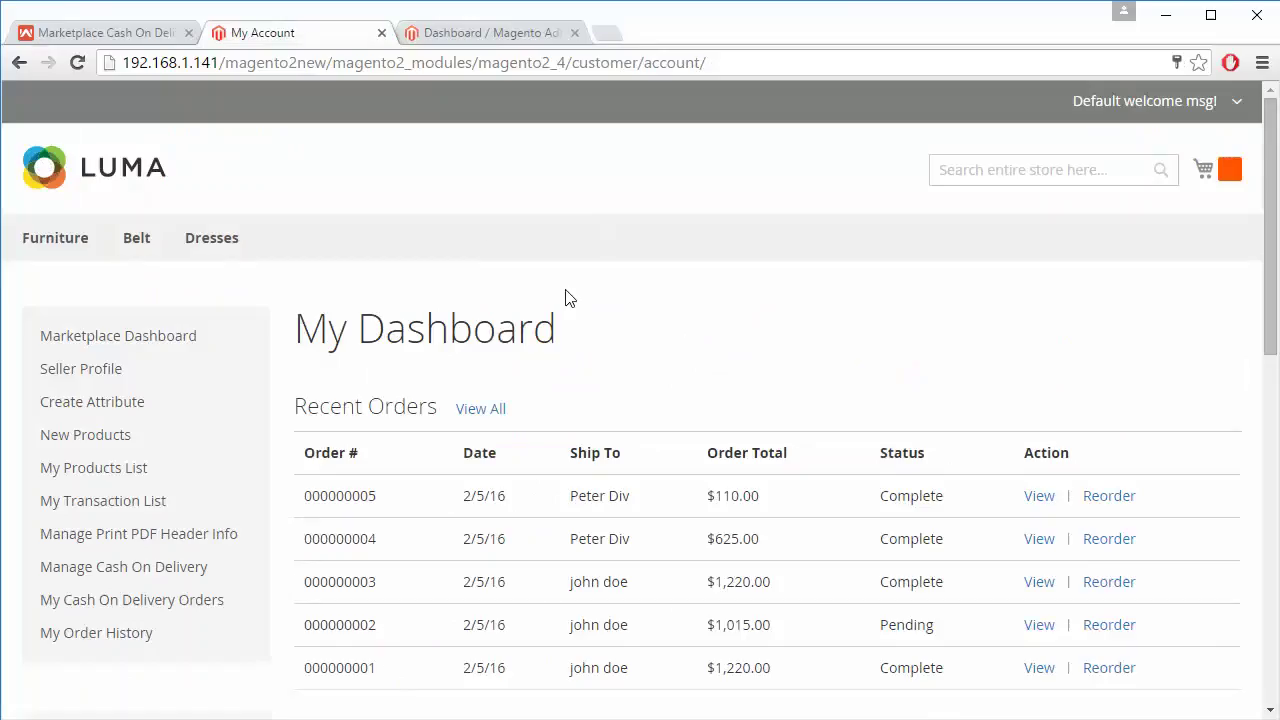
scroll(565, 298, "down", 2)
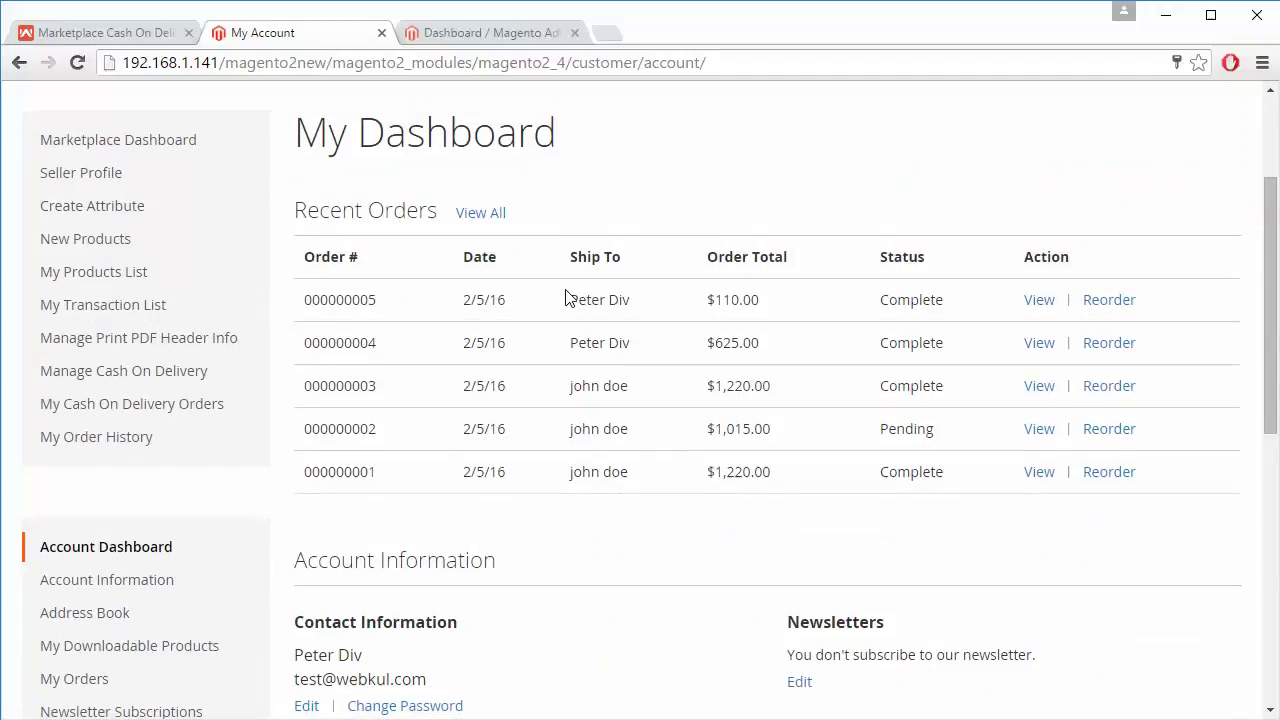
scroll(565, 298, "up", 2)
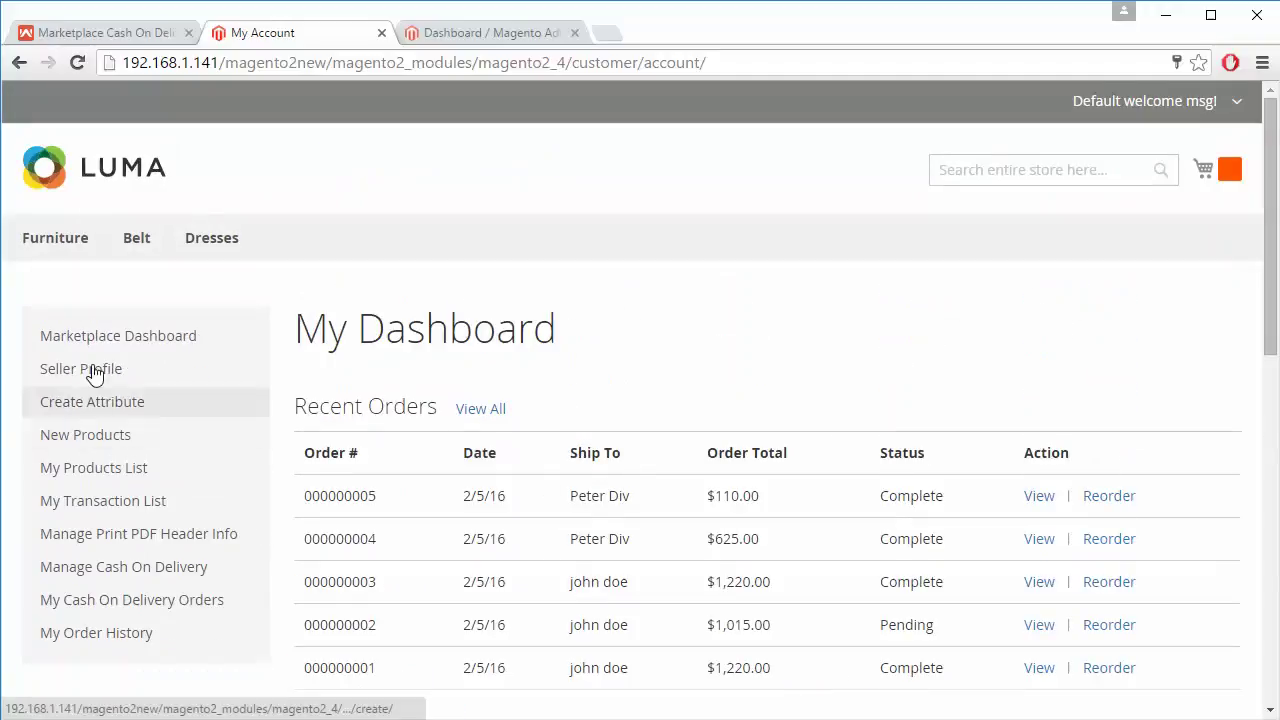
Open Manage Cash On Delivery, review the IN and US rates, and select the IN row
left_click(116, 569)
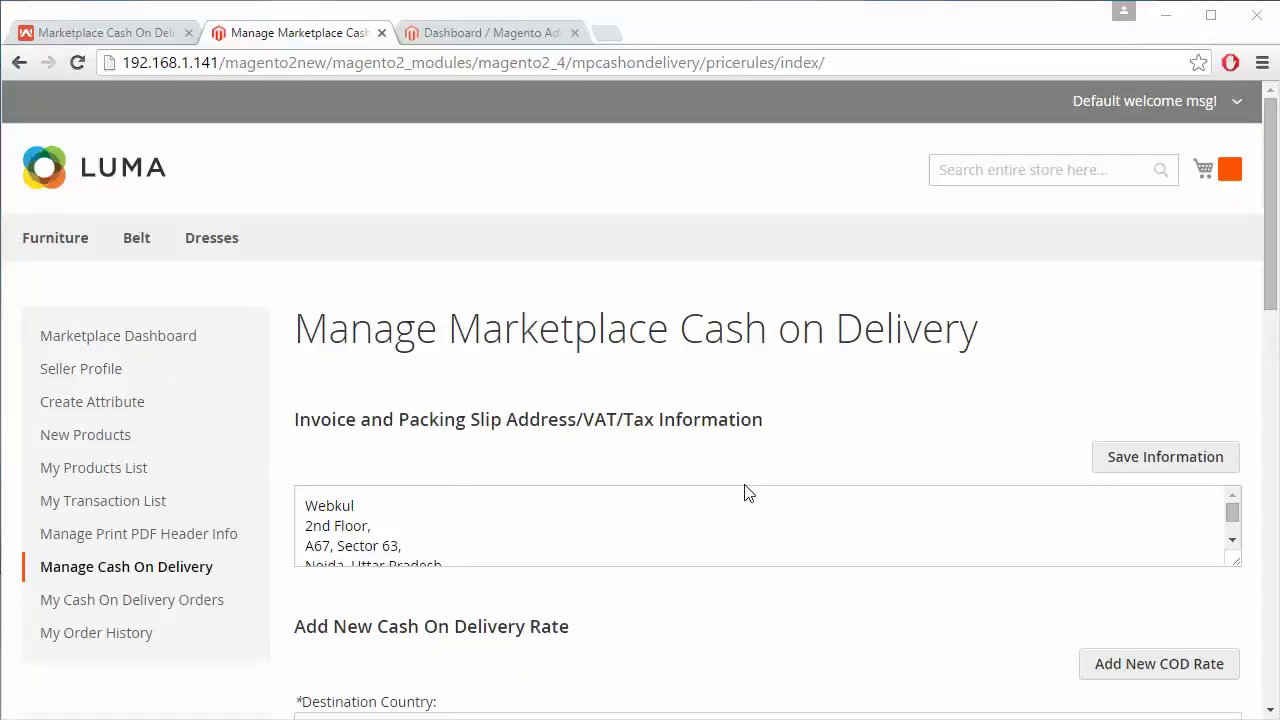
scroll(744, 493, "down", 2)
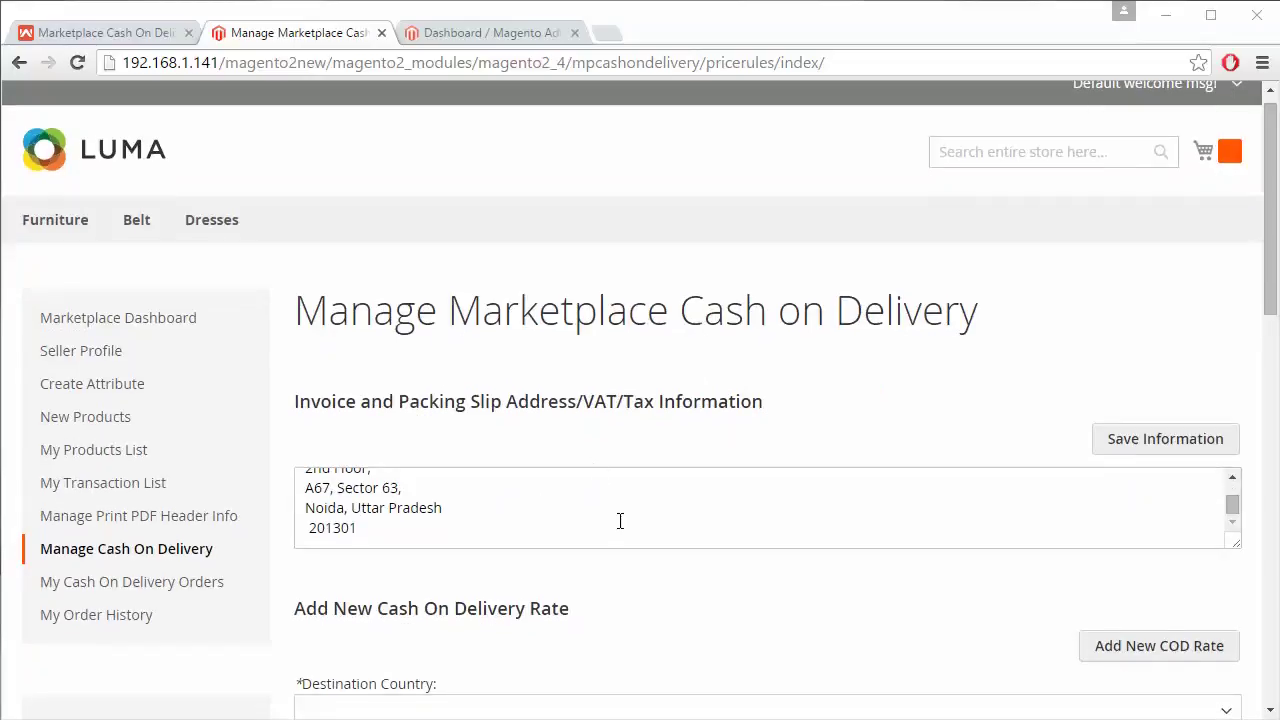
scroll(620, 520, "up", 3)
scroll(671, 530, "down", 4)
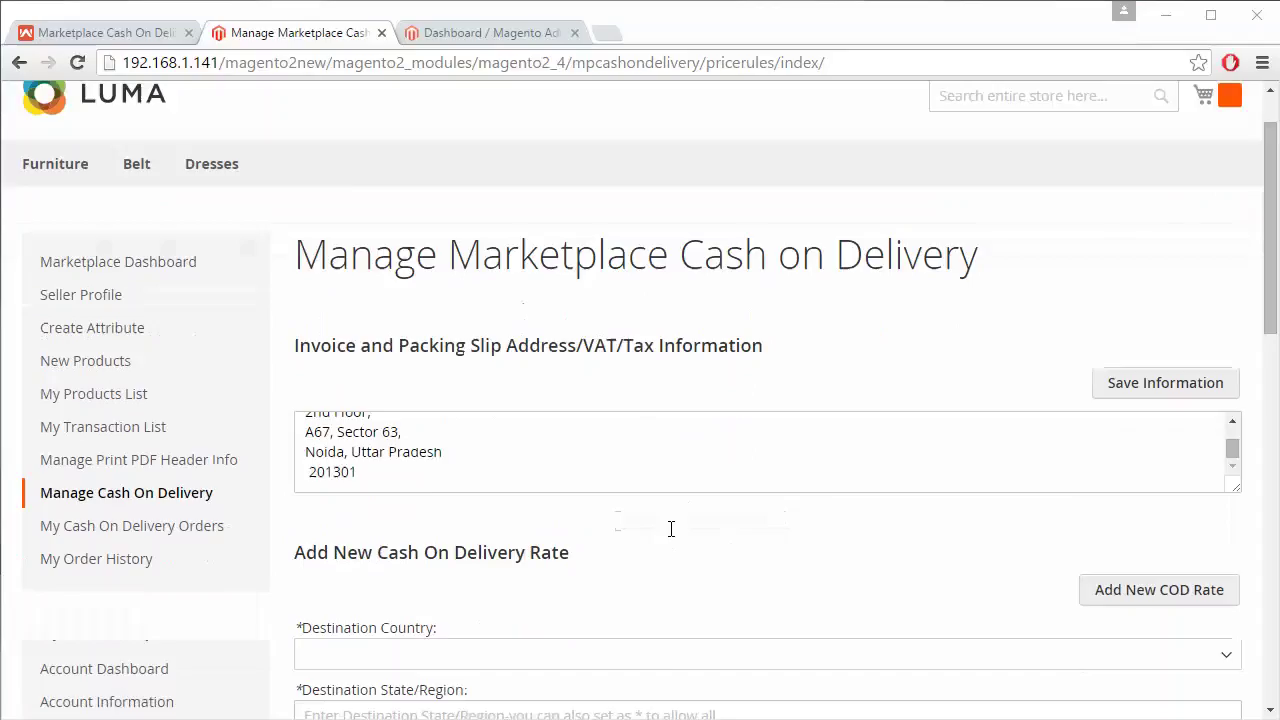
scroll(671, 529, "down", 5)
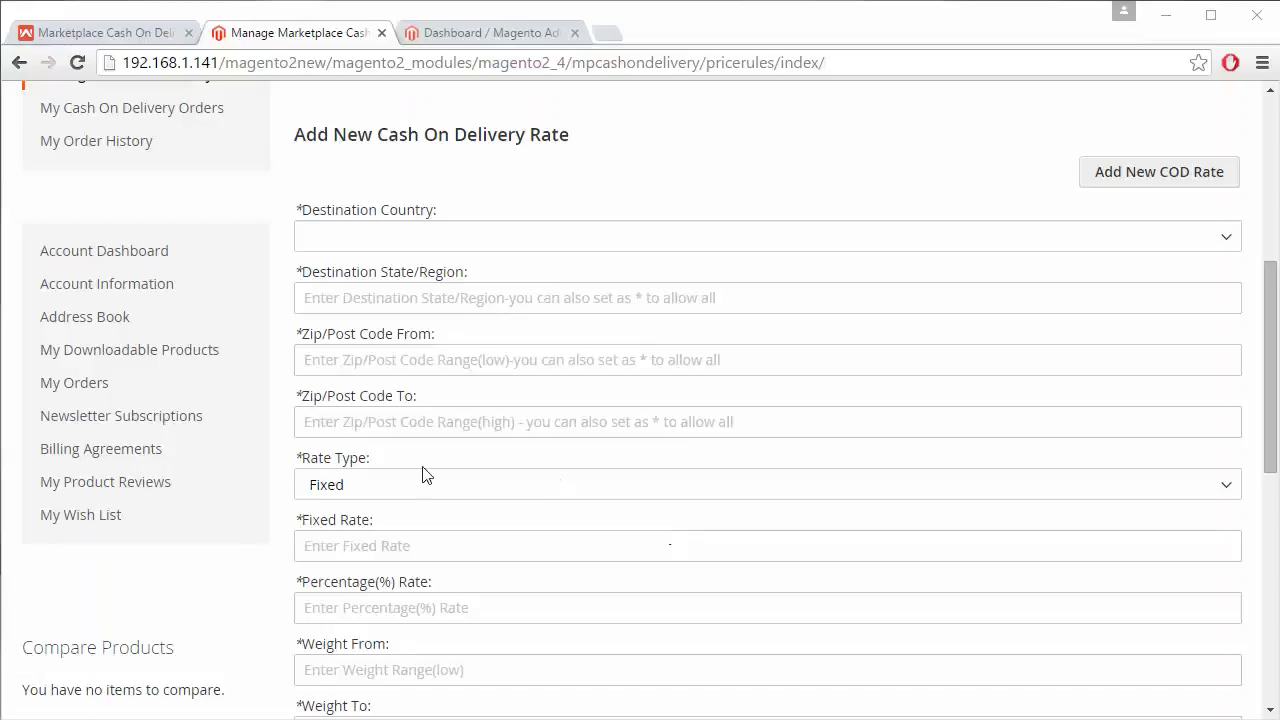
scroll(688, 517, "down", 2)
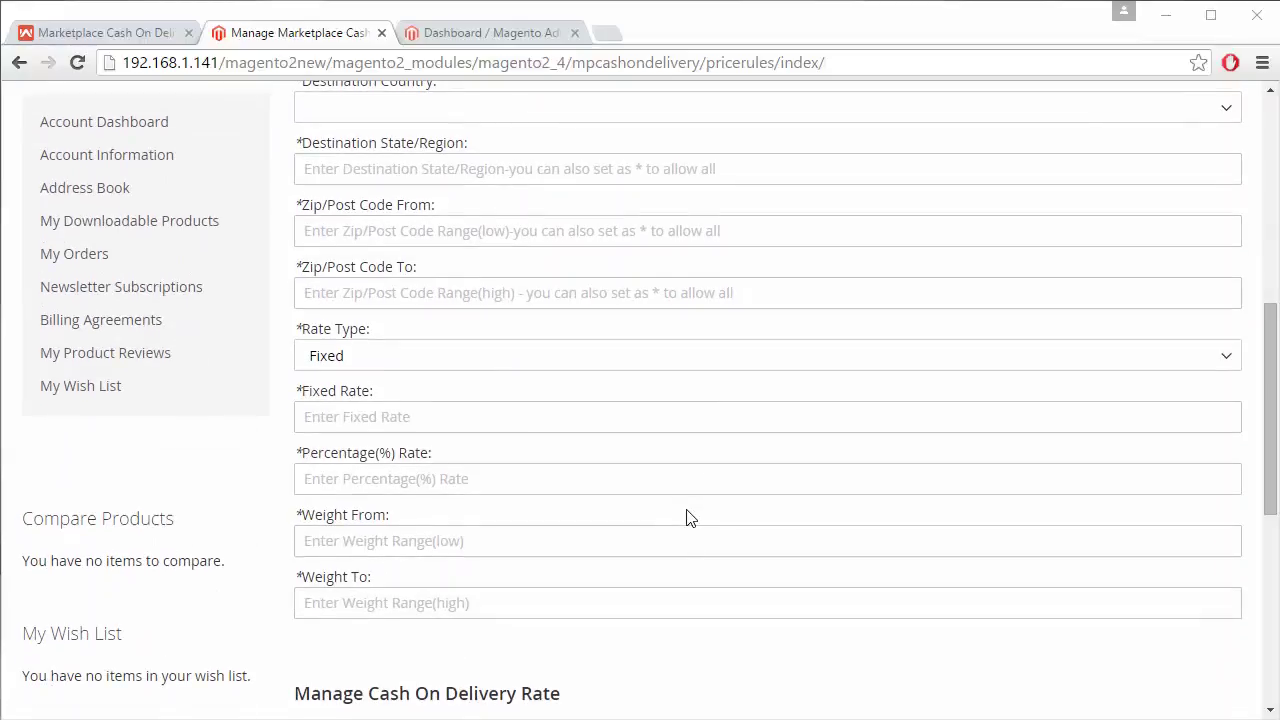
scroll(688, 517, "down", 1)
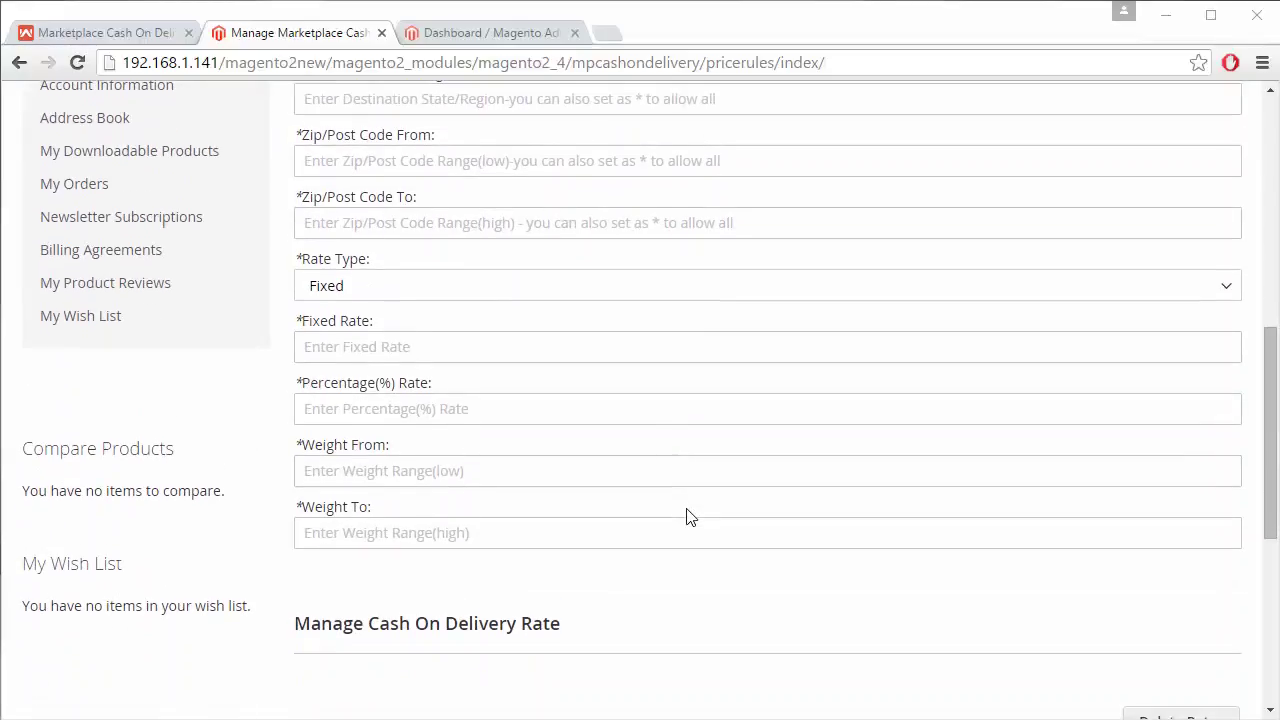
scroll(688, 517, "down", 5)
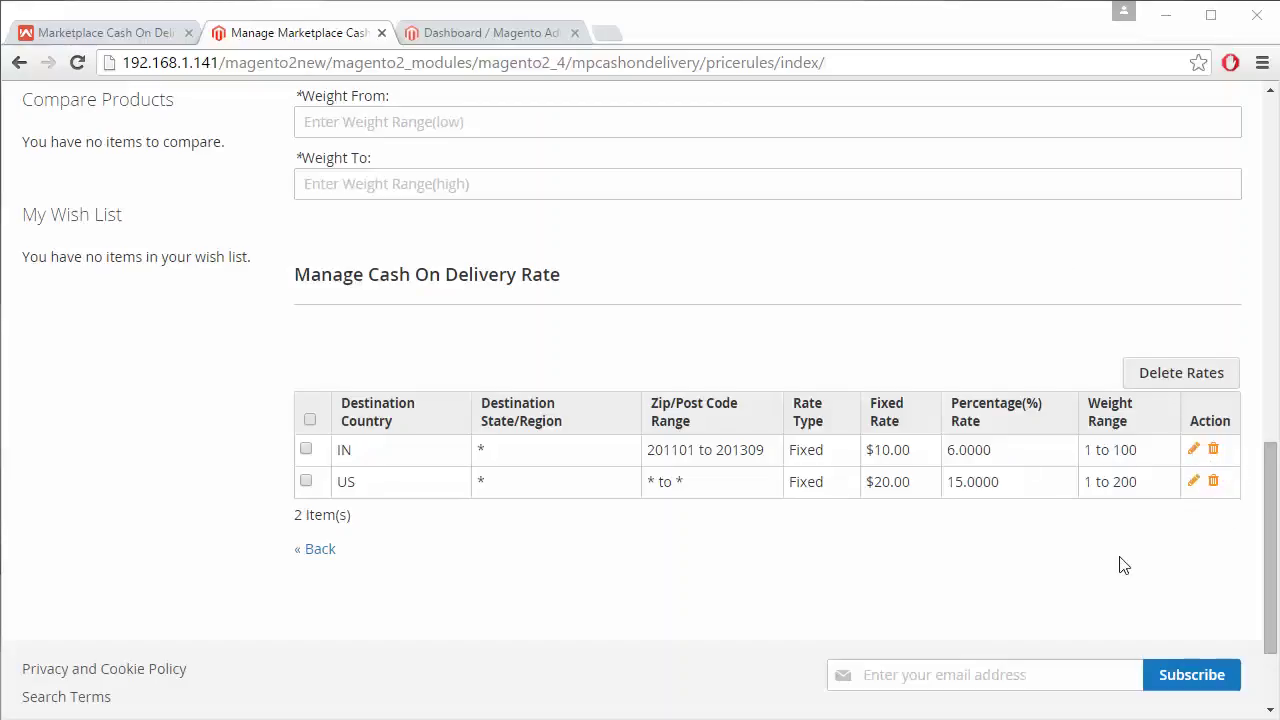
left_click(306, 449)
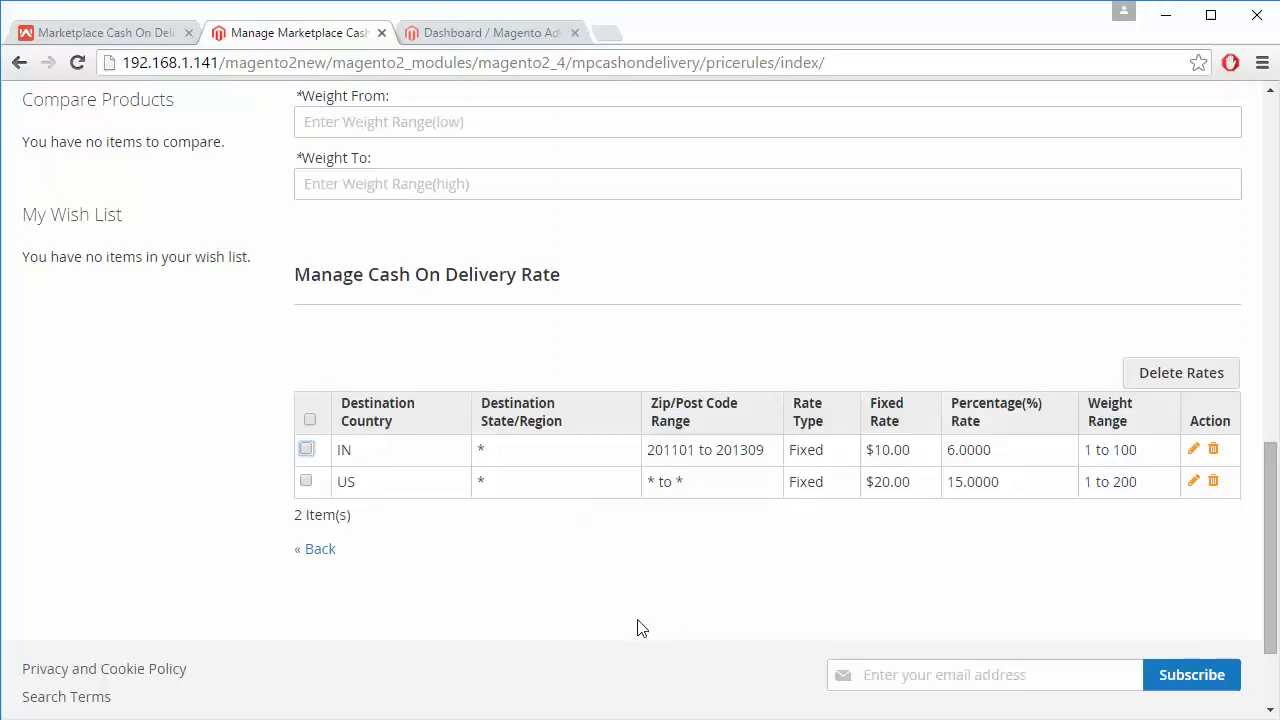
scroll(640, 628, "up", 10)
scroll(640, 628, "down", 2)
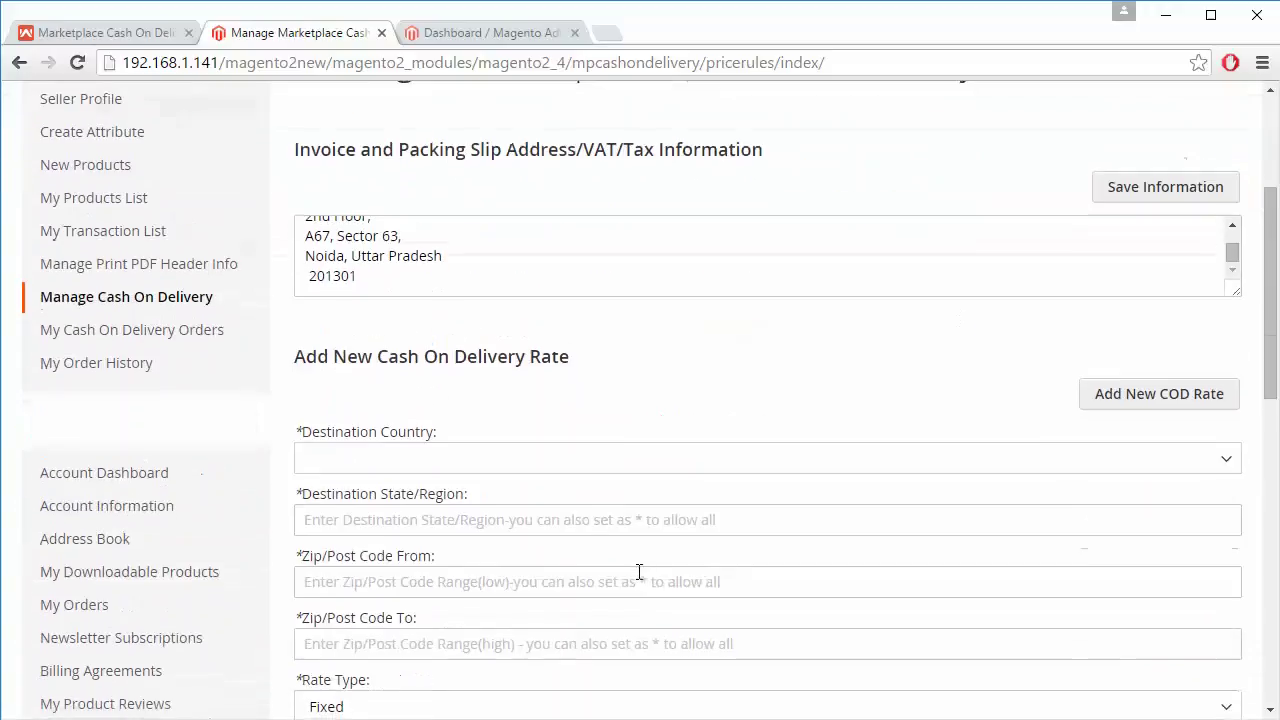
Set the new rate's Destination Country to United Arab Emirates
scroll(639, 571, "down", 2)
left_click(336, 276)
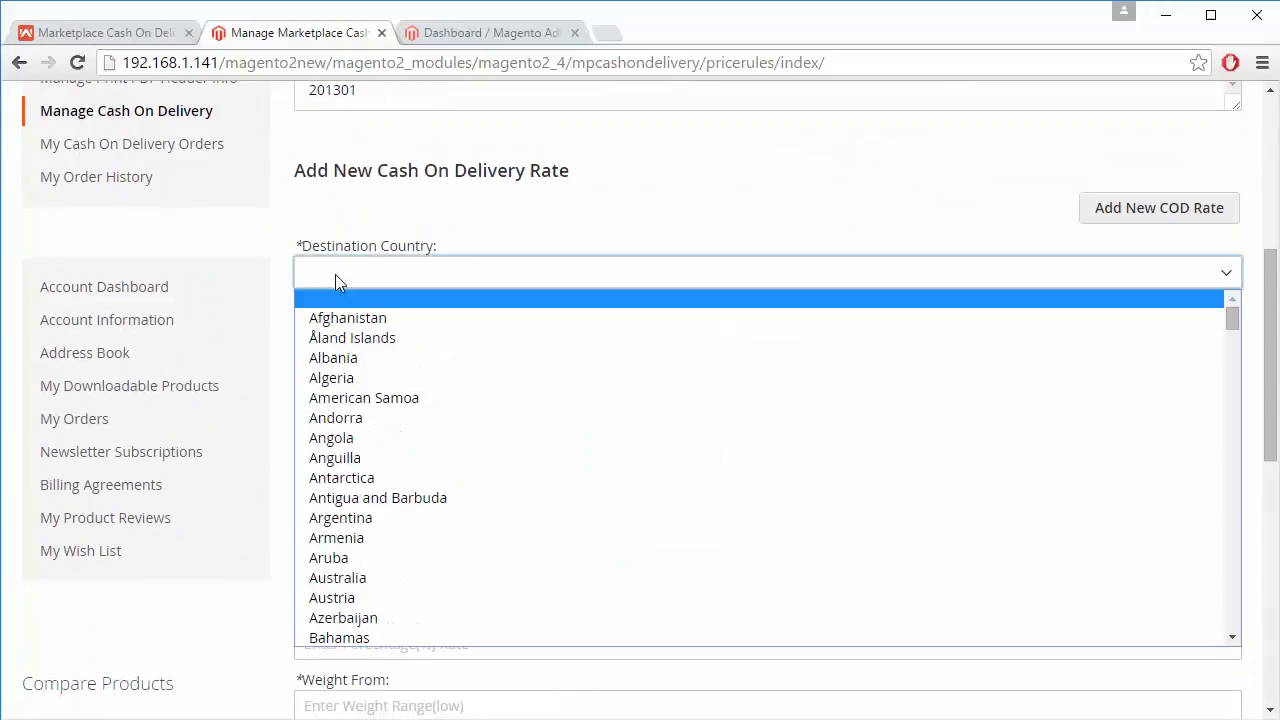
scroll(475, 470, "down", 4)
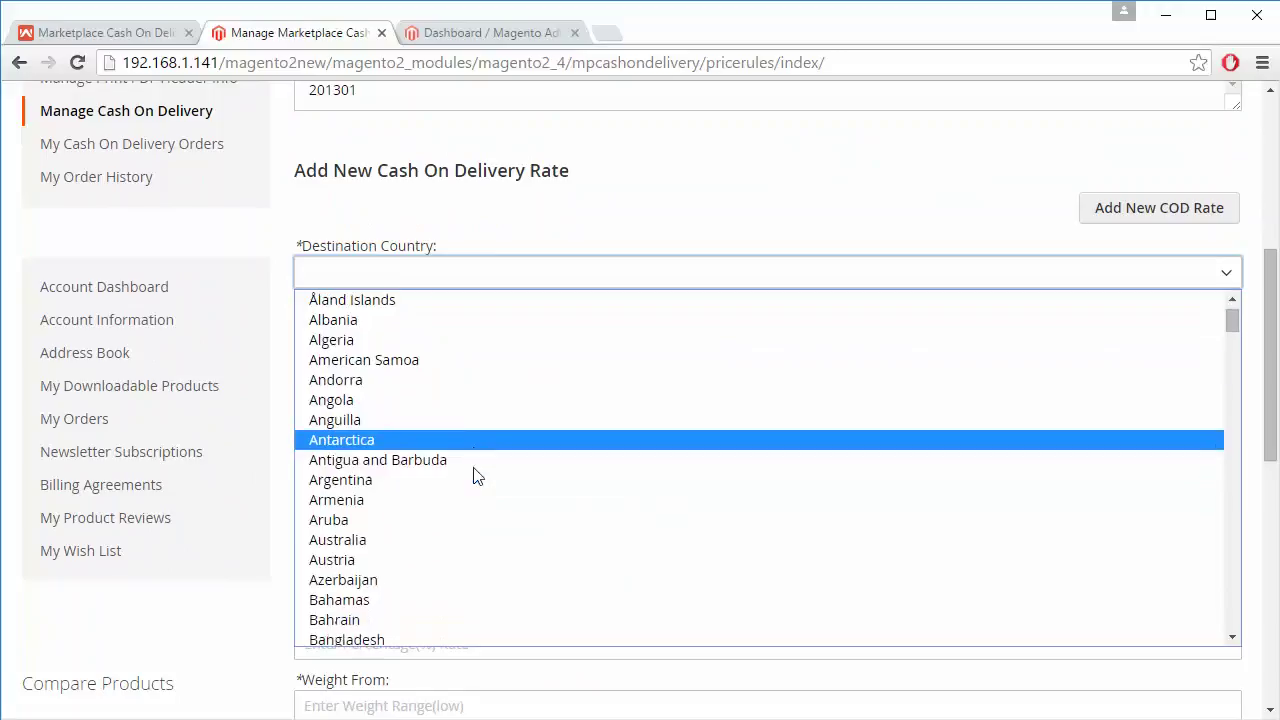
scroll(475, 476, "down", 10)
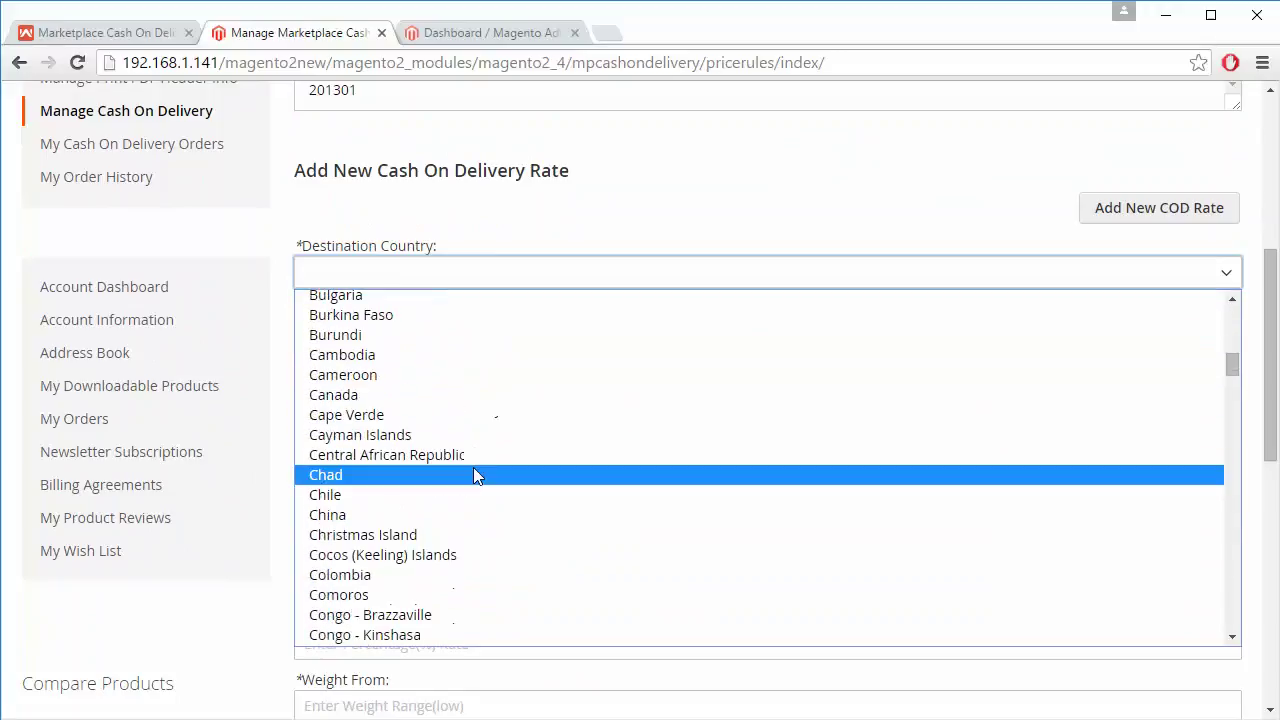
scroll(475, 476, "down", 20)
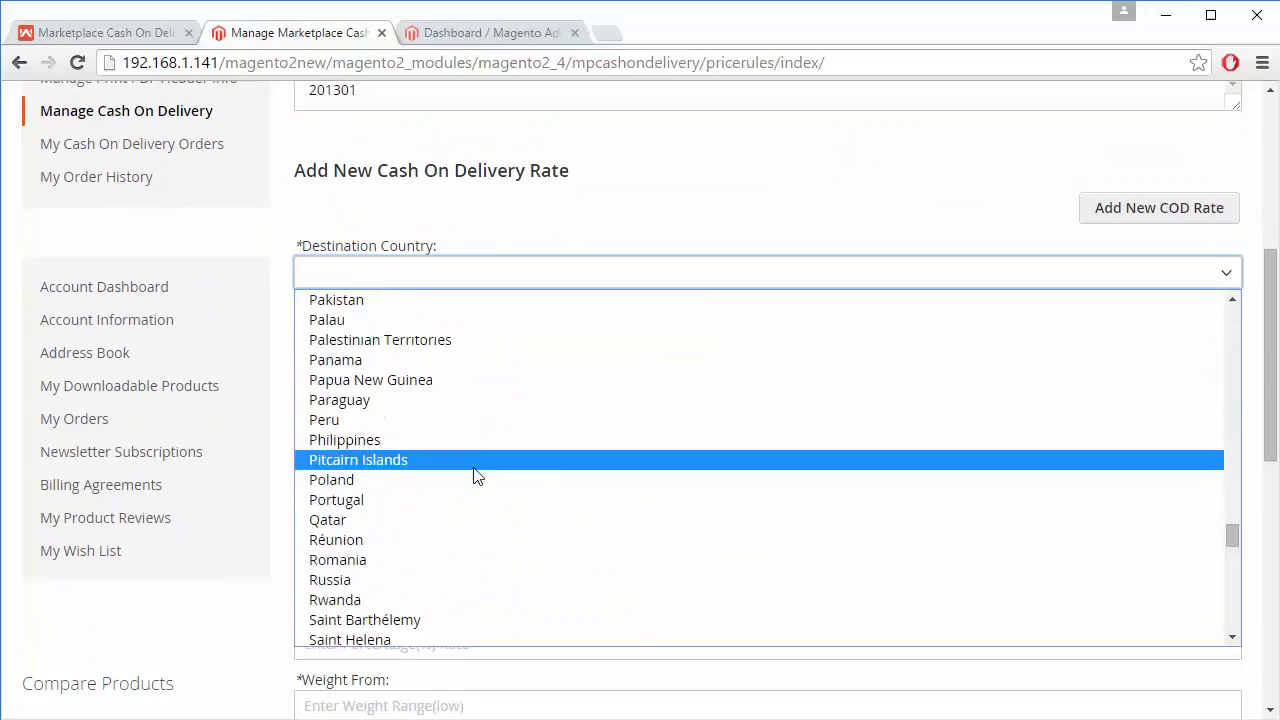
scroll(475, 476, "up", 2)
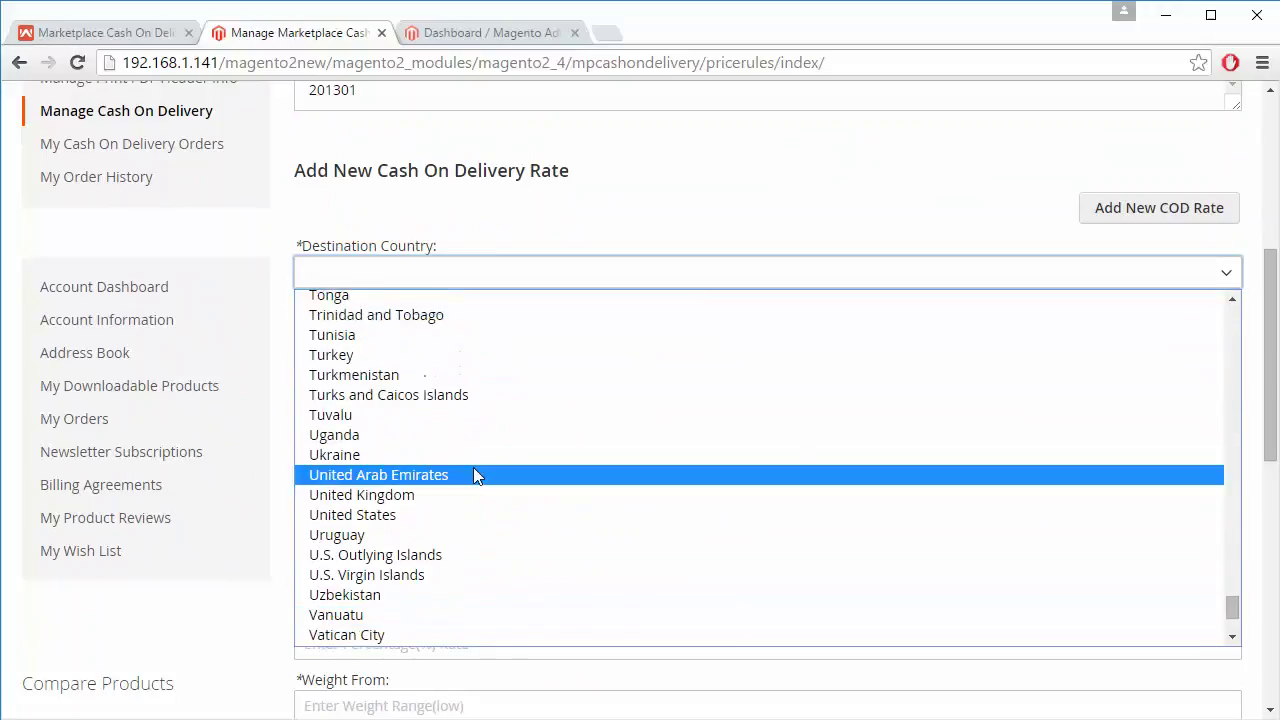
left_click(473, 475)
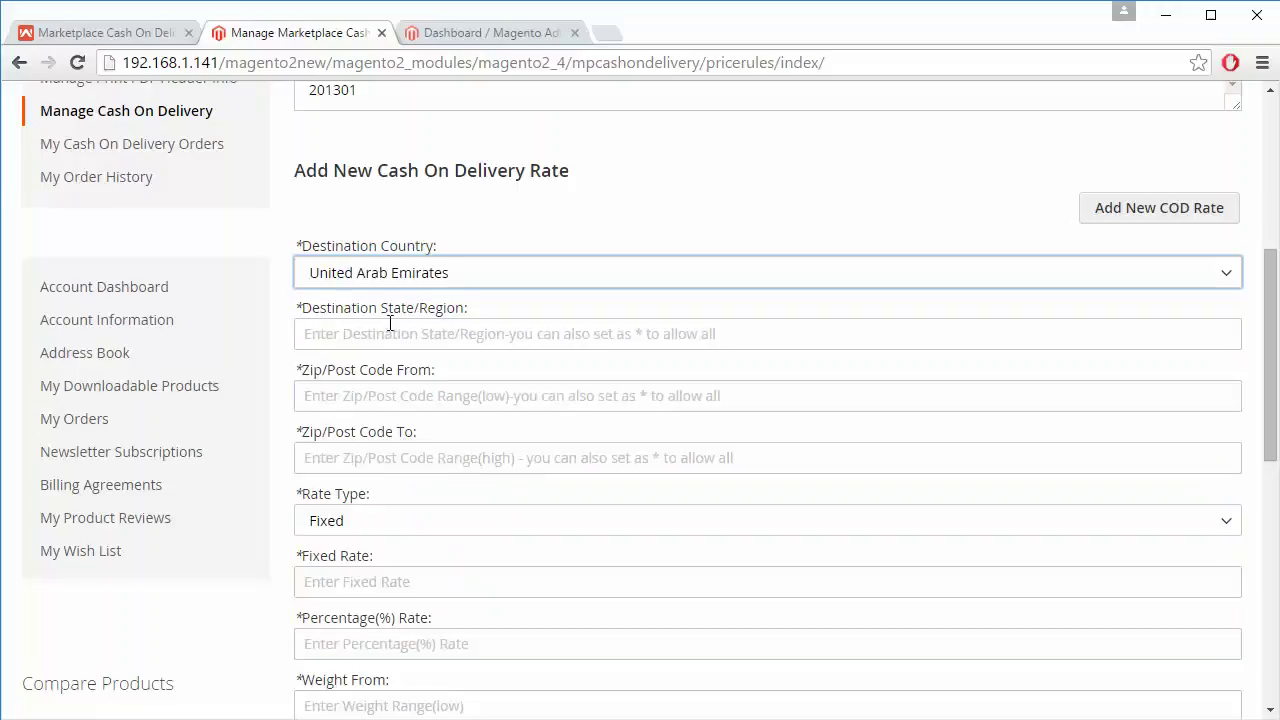
Enter * for State/Region, Zip/Post Code From and Zip/Post Code To
left_click(390, 325)
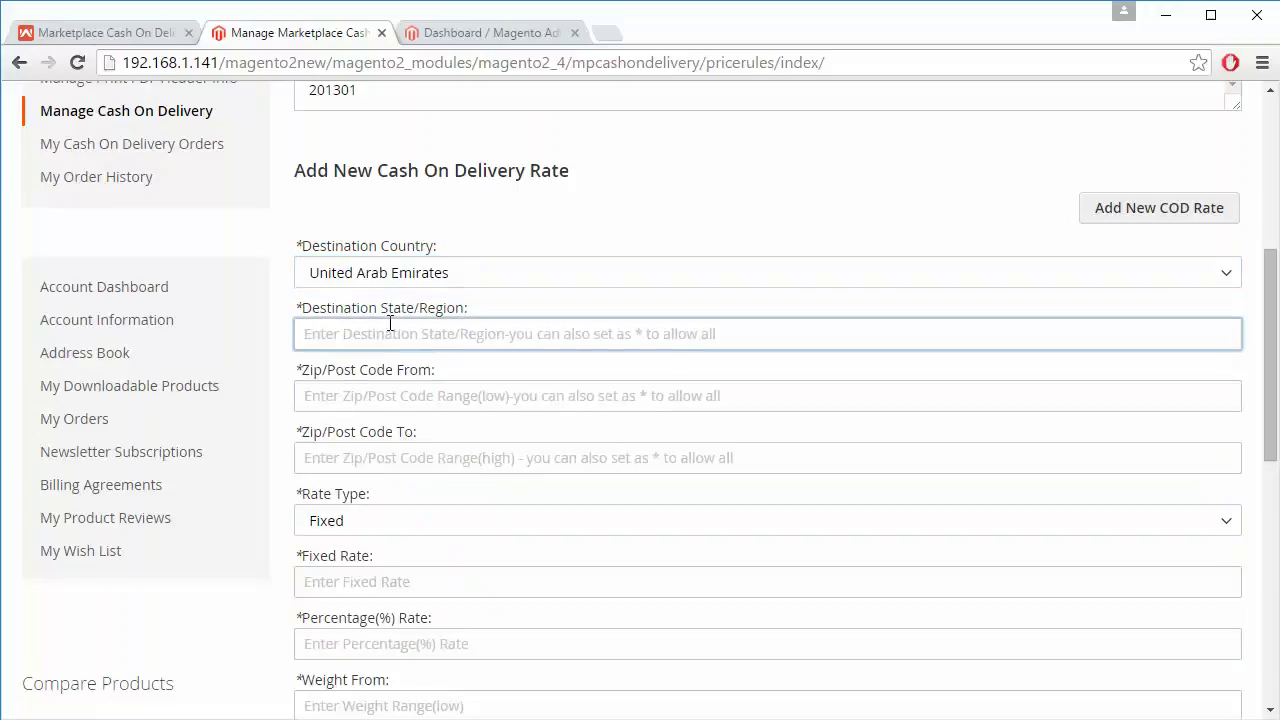
type("*")
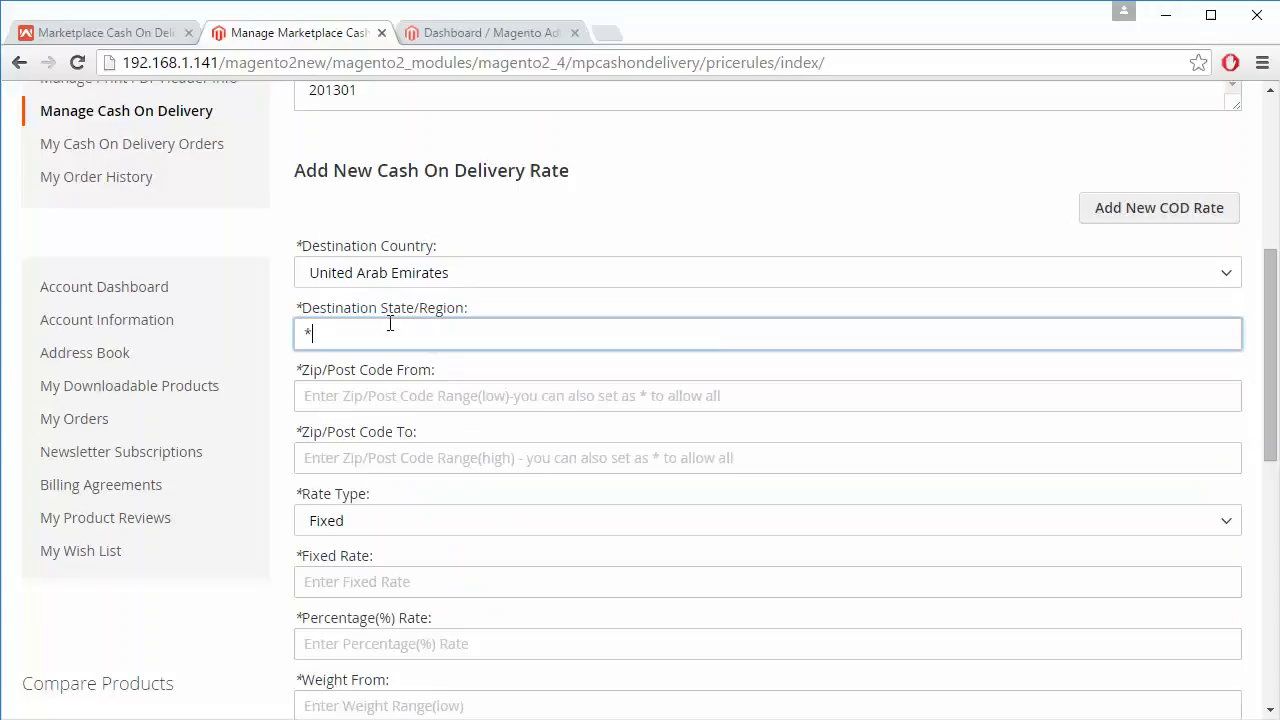
left_click(414, 403)
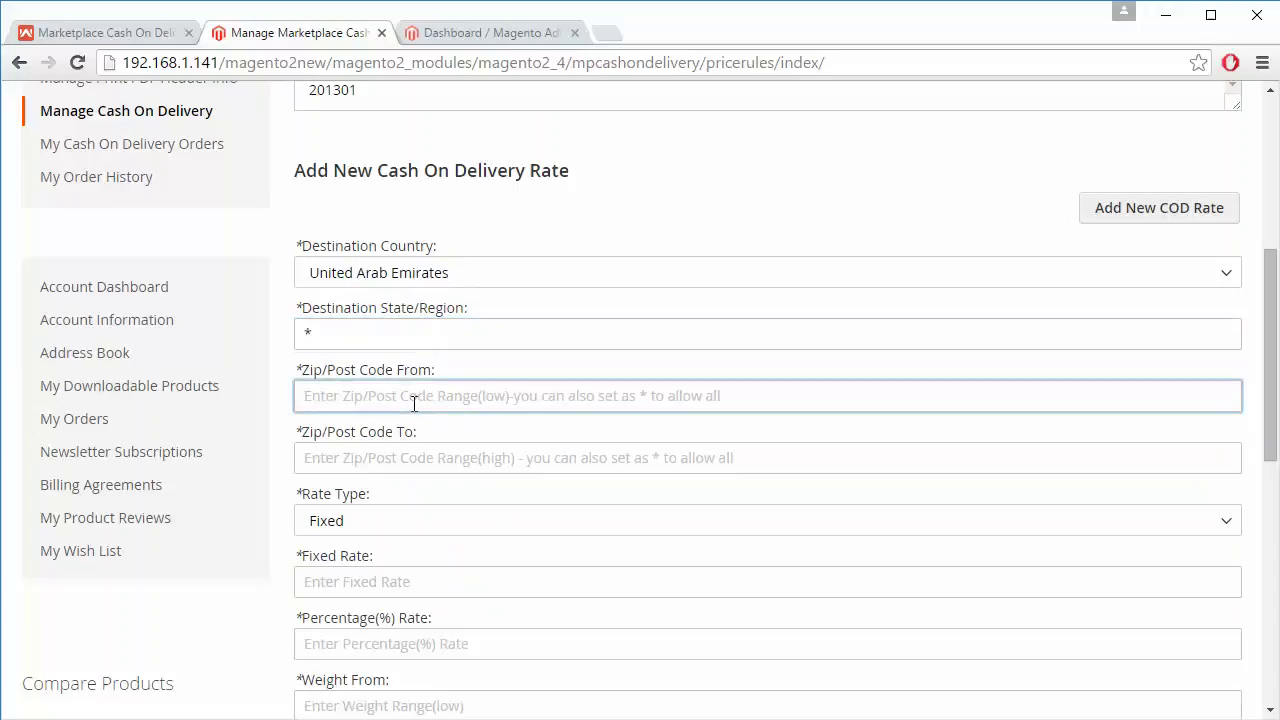
type("*")
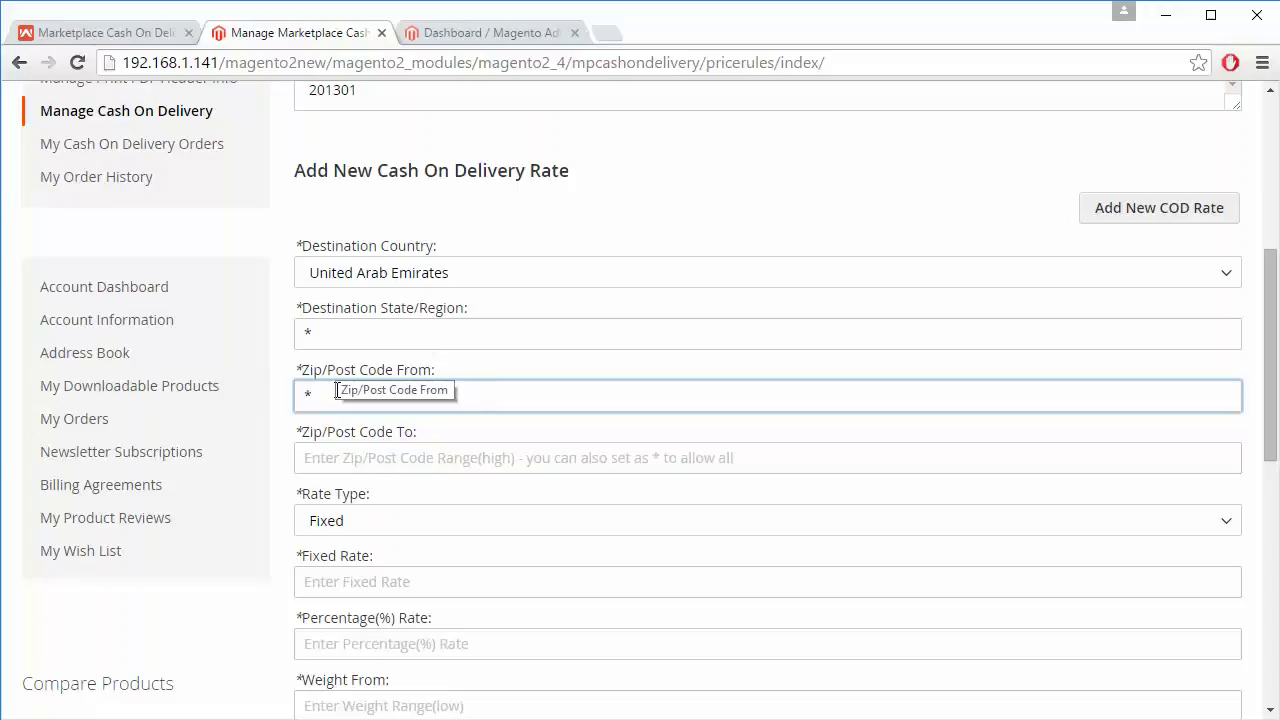
left_click(327, 449)
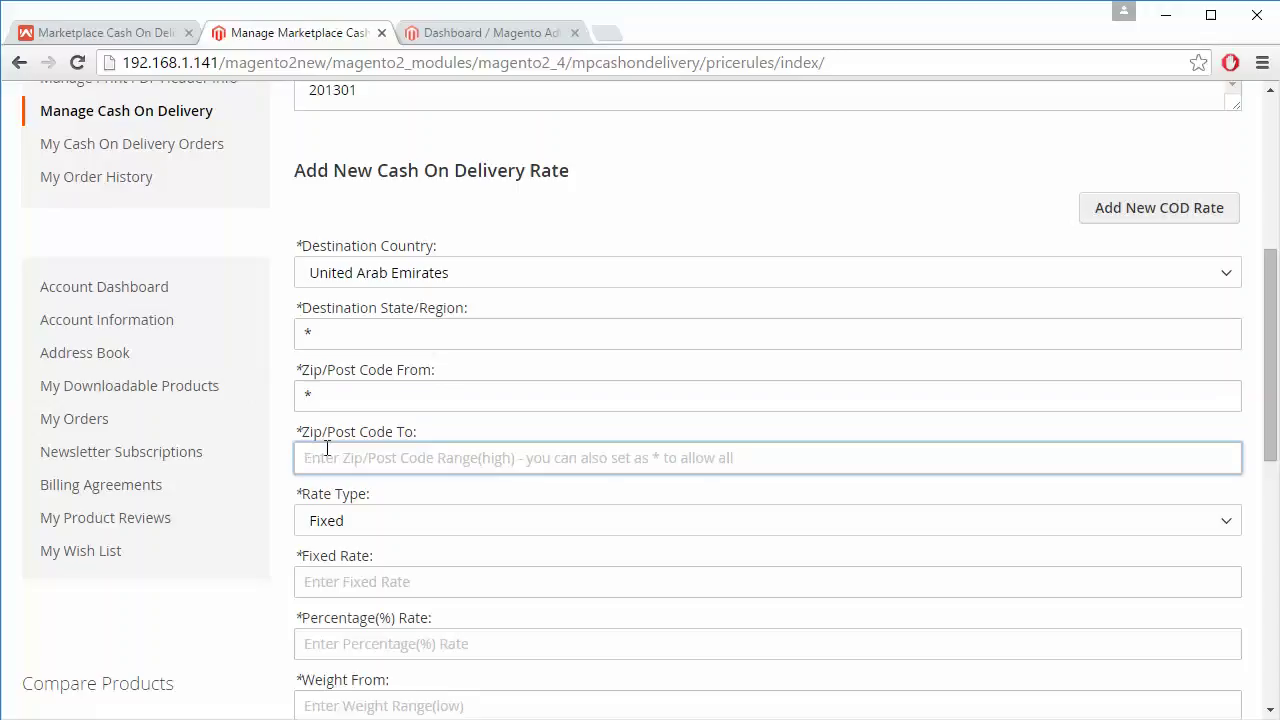
type("*")
scroll(327, 449, "down", 1)
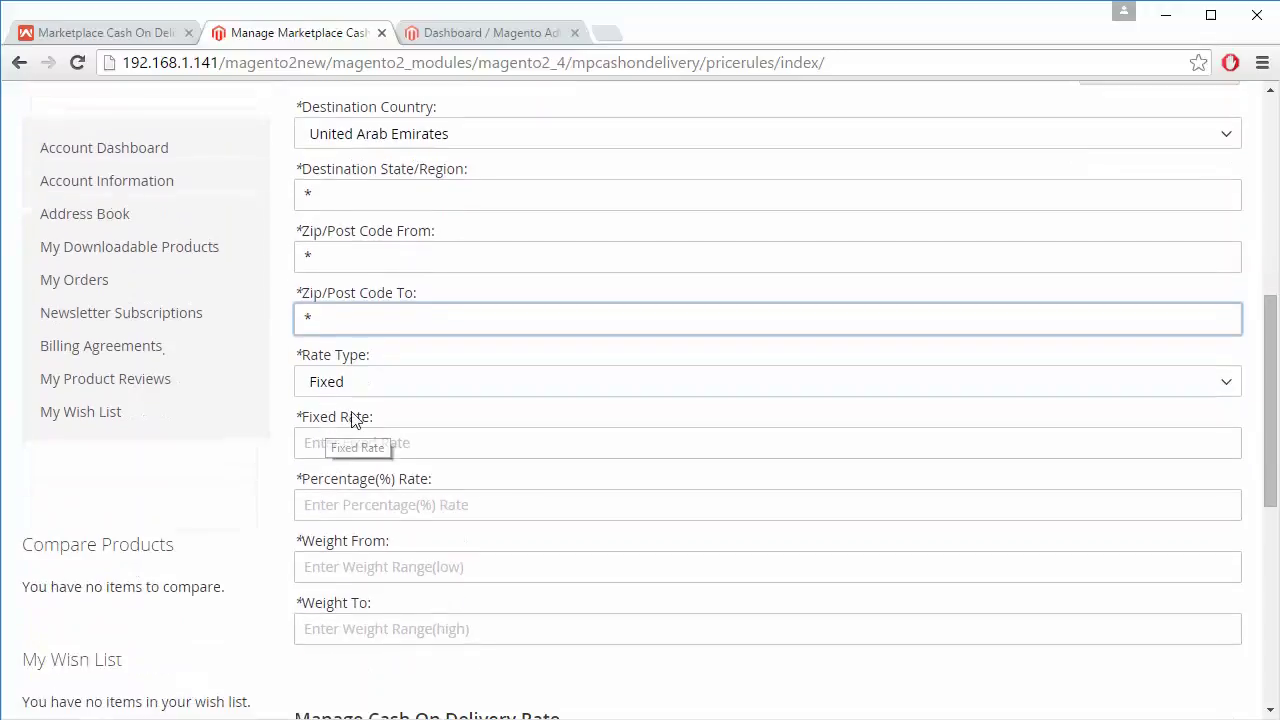
Keep the rate type as Fixed and enter a fixed rate of 15
left_click(371, 381)
left_click(371, 381)
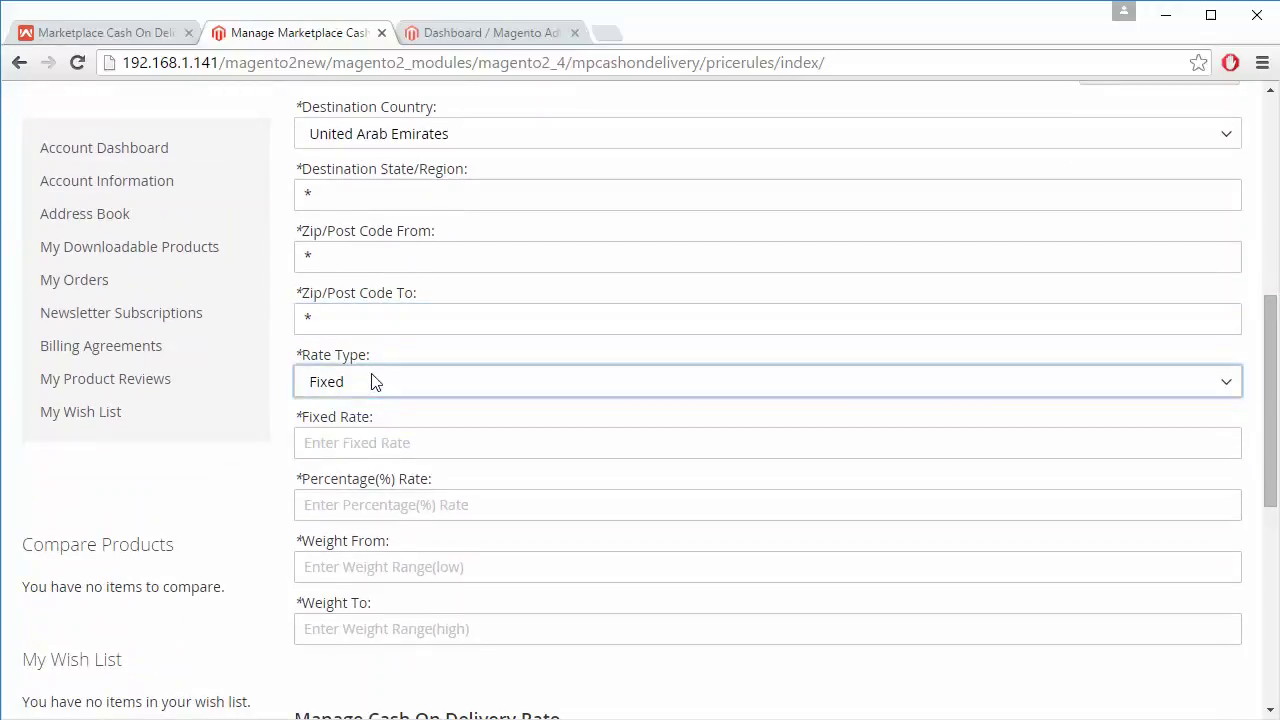
left_click(371, 381)
left_click(371, 380)
left_click(371, 385)
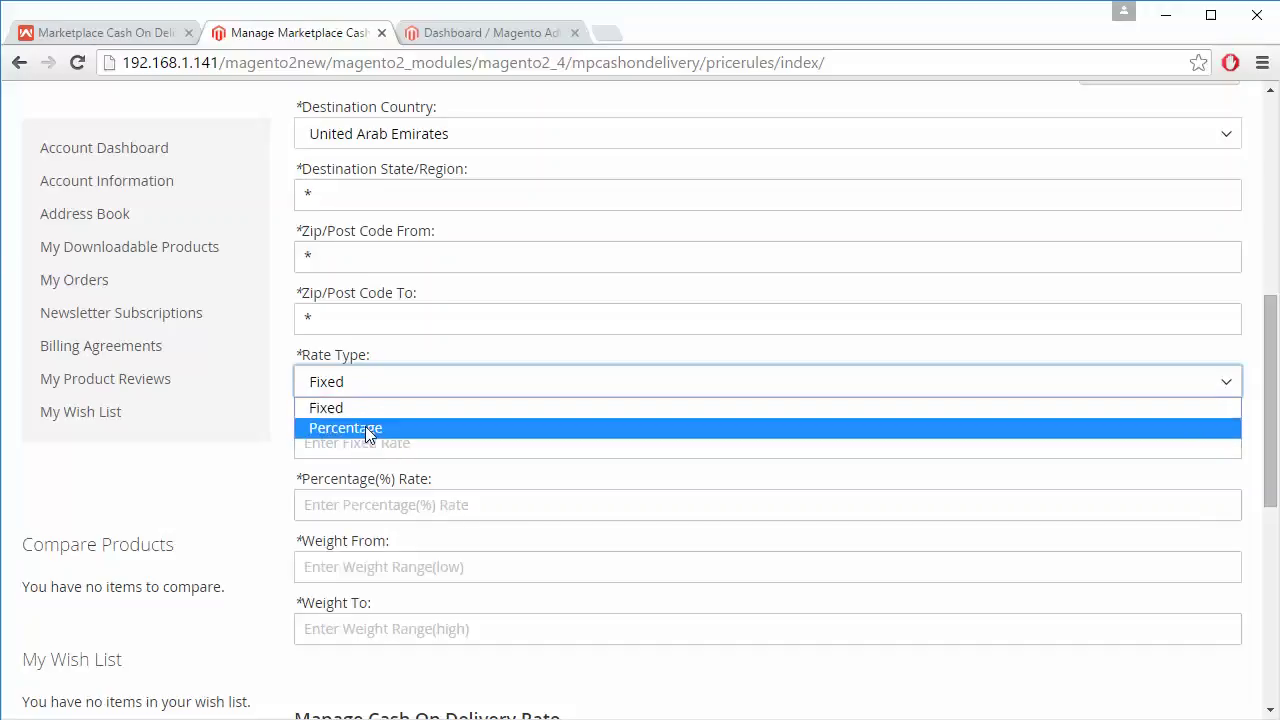
left_click(365, 428)
left_click(390, 386)
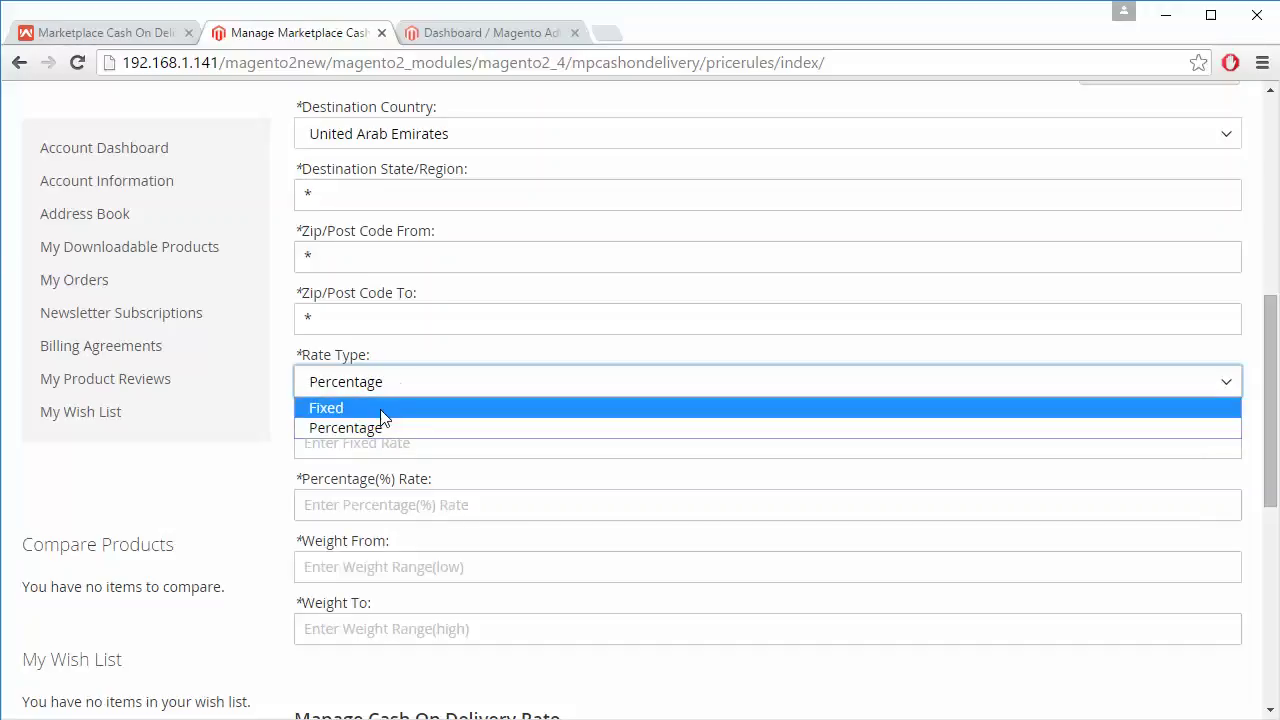
left_click(380, 409)
left_click(341, 440)
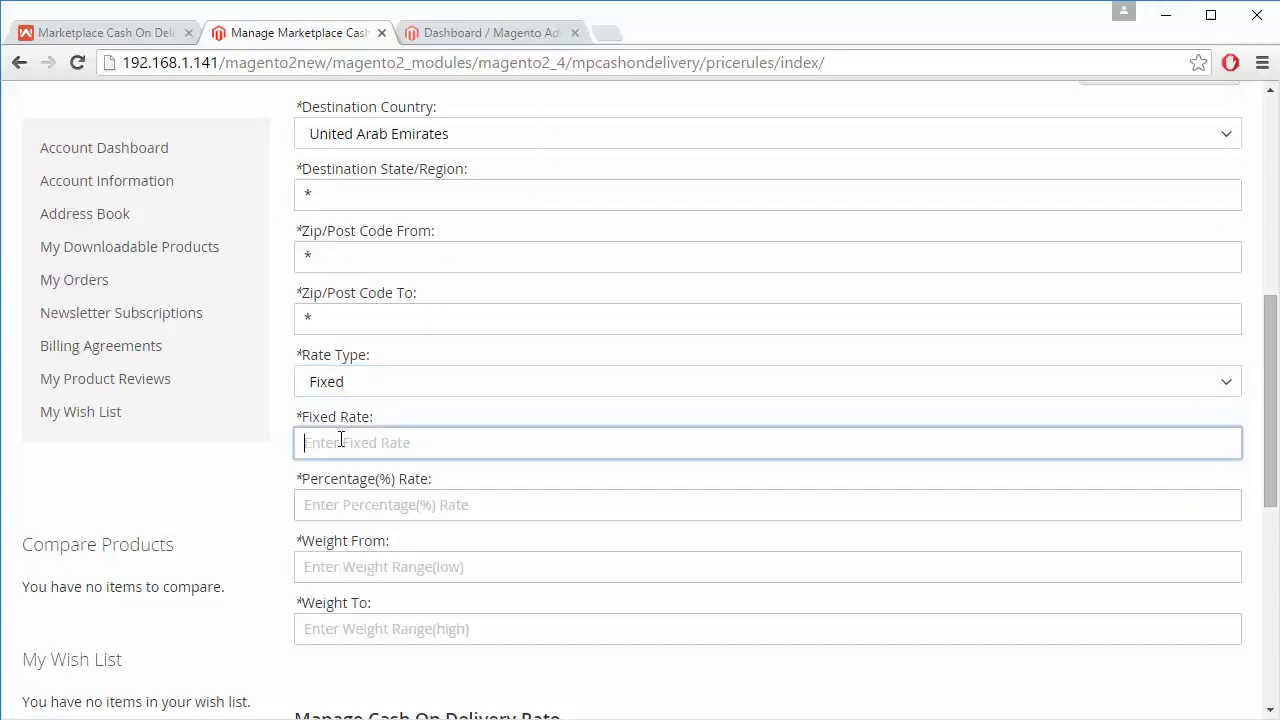
type("15")
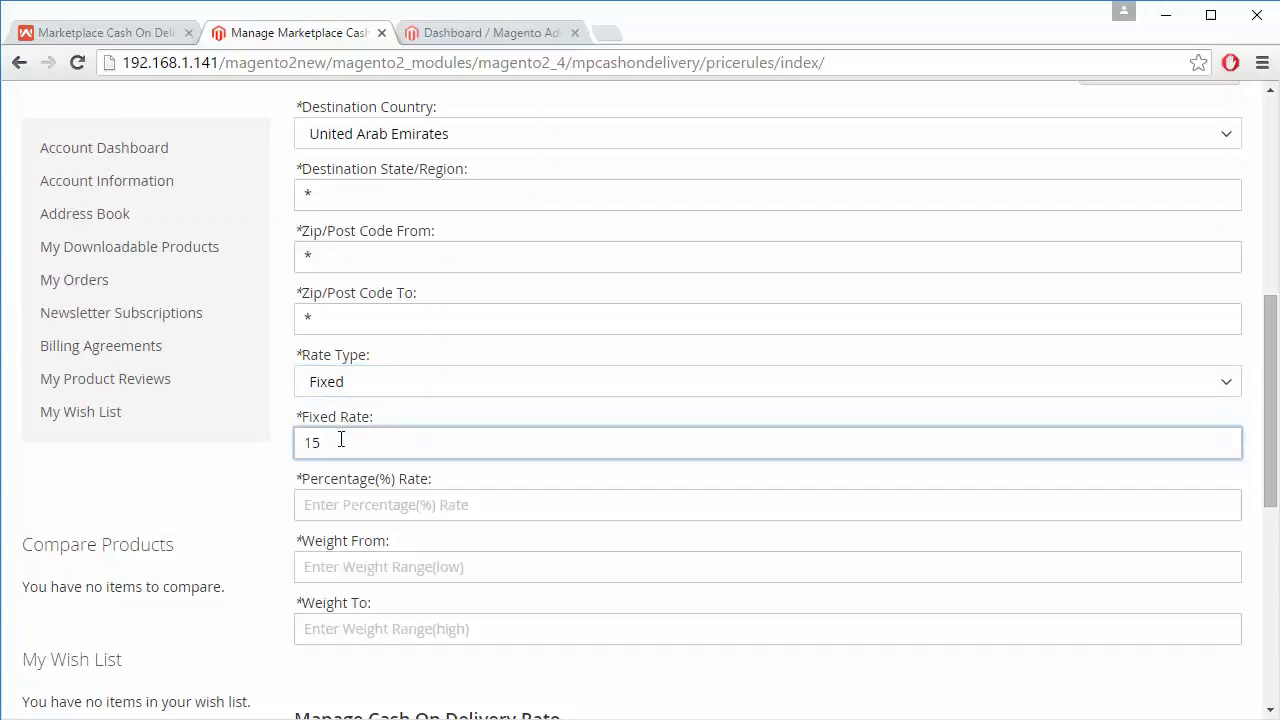
scroll(340, 441, "down", 1)
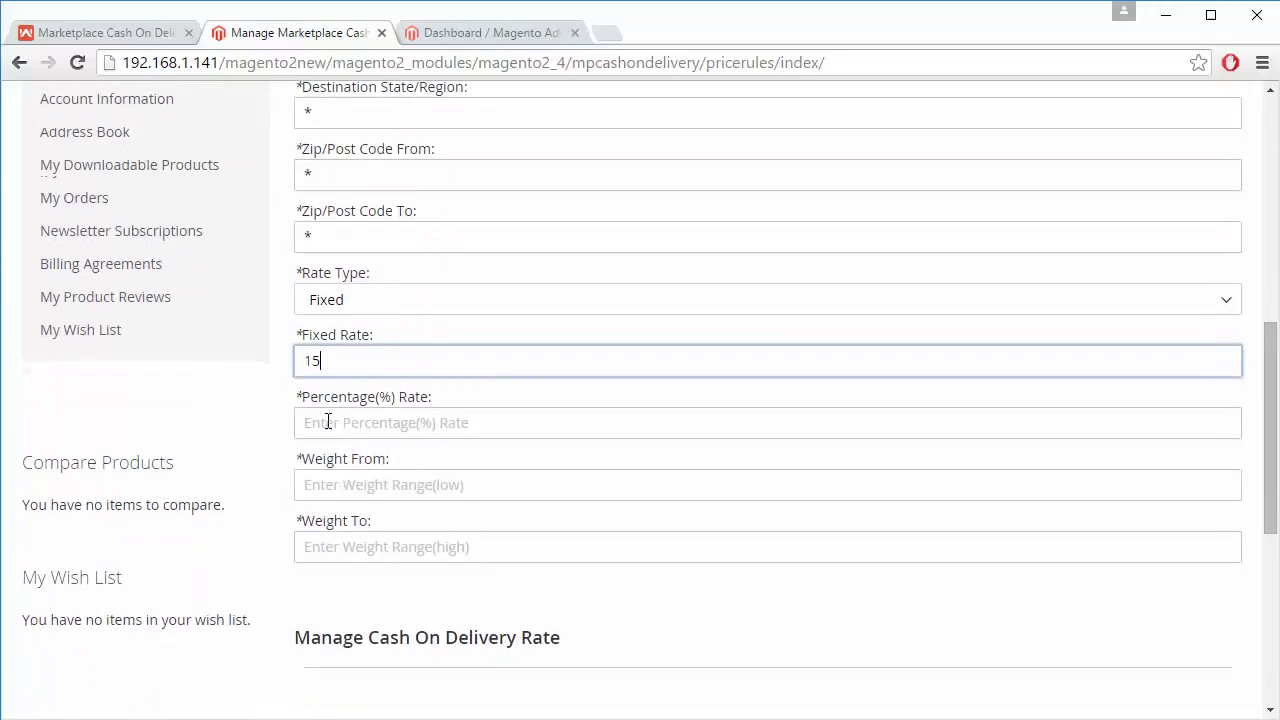
left_click(425, 425)
Set both Weight From and Weight To to *, replacing a trial value of 1000
scroll(425, 424, "down", 2)
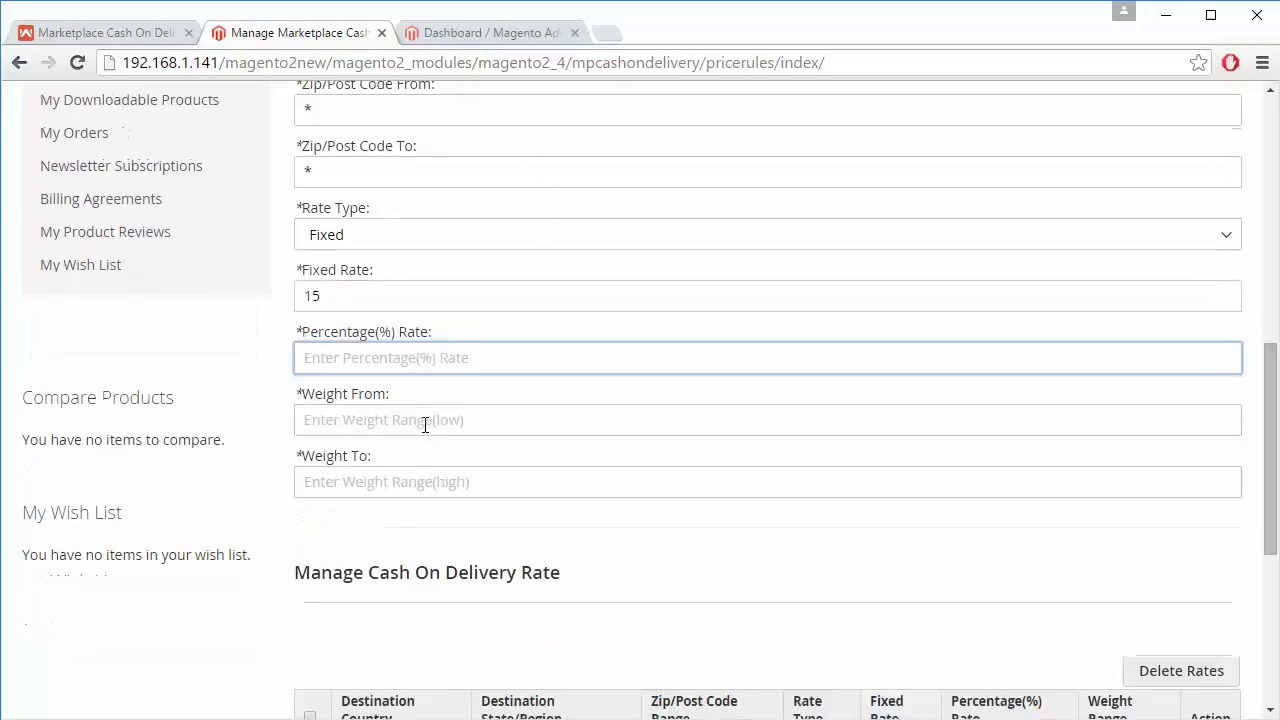
left_click(380, 360)
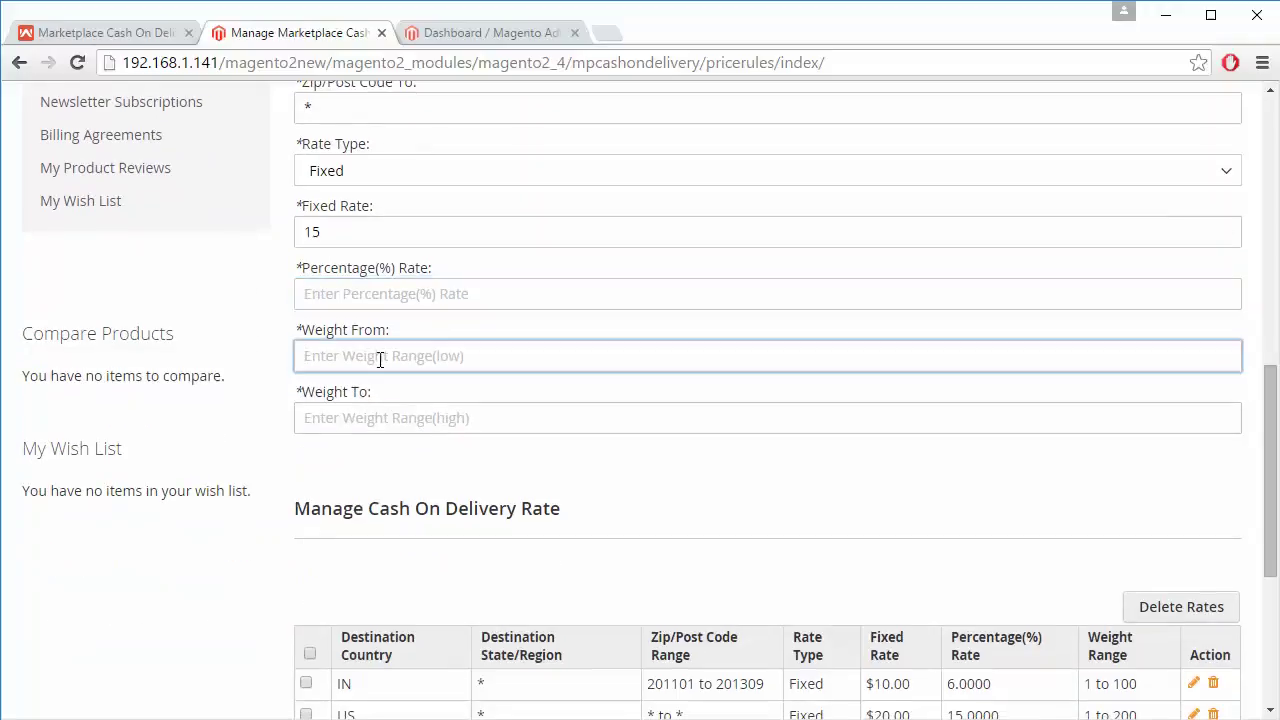
type("*")
key("BackSpace")
type("1000")
left_click(349, 410)
type("1000")
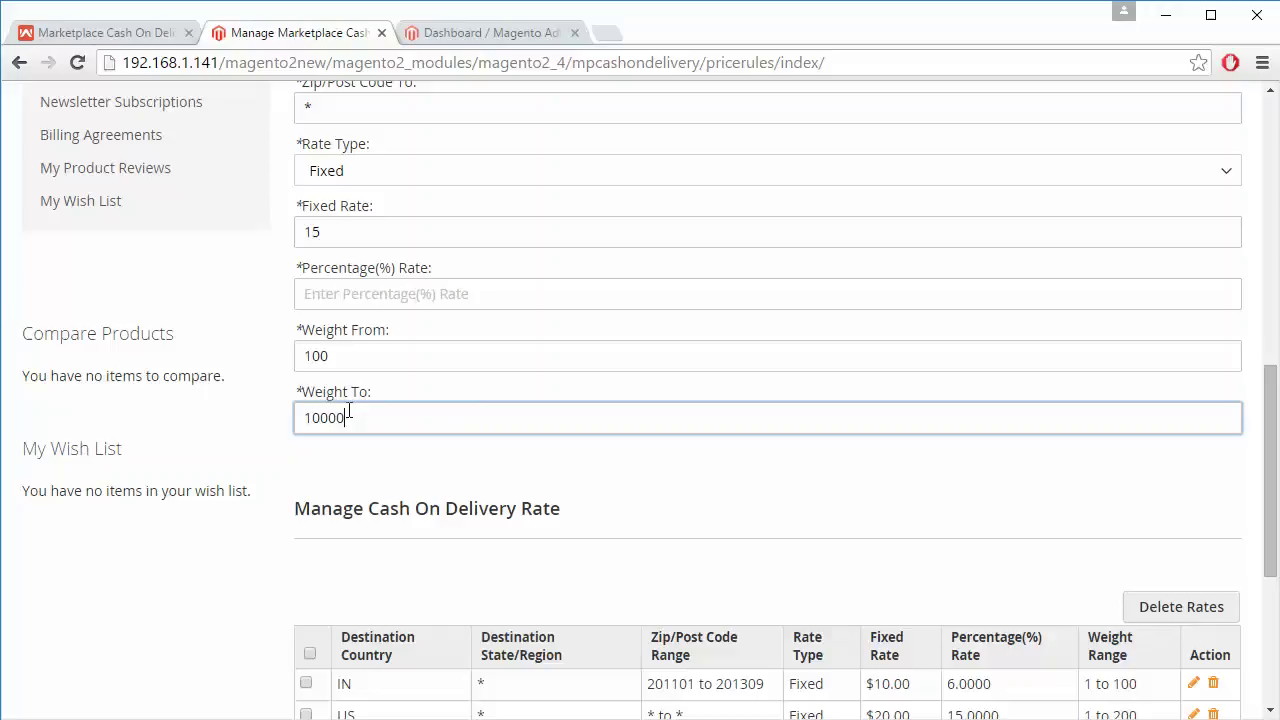
key("BackSpace")
key("BackSpace")
key("BackSpace")
key("BackSpace")
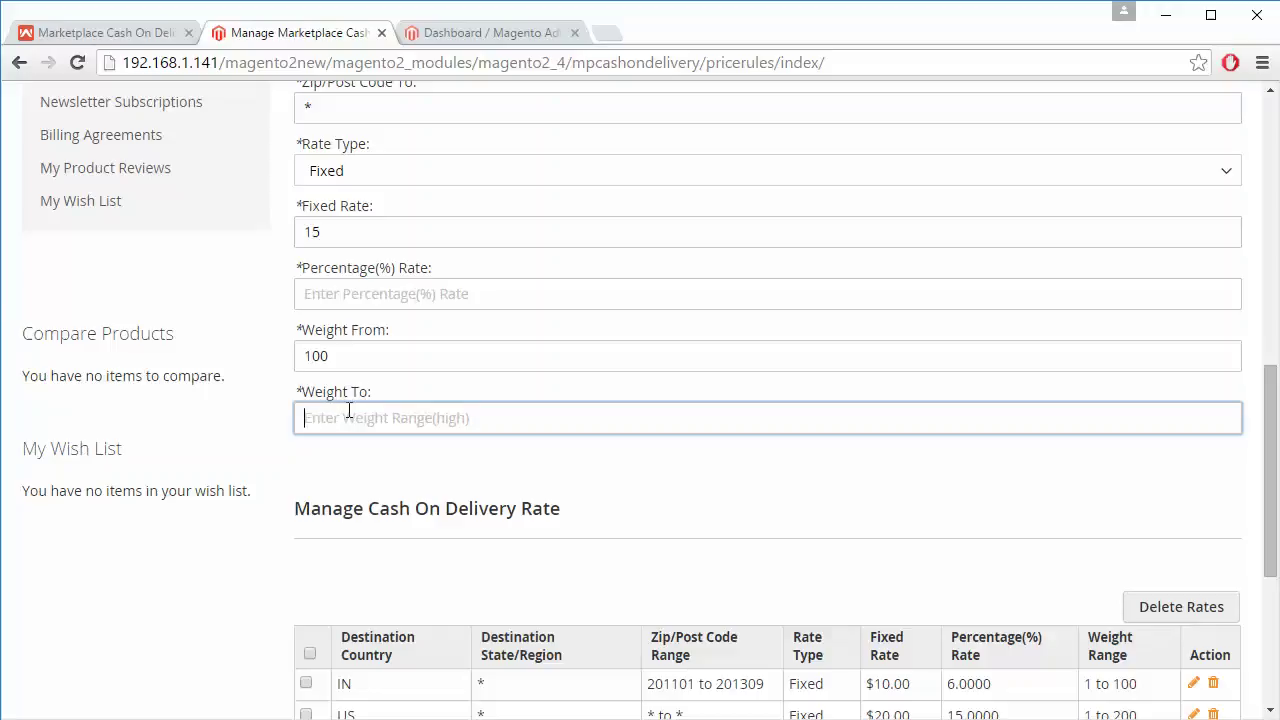
left_click(371, 355)
key("BackSpace")
key("BackSpace")
type("*")
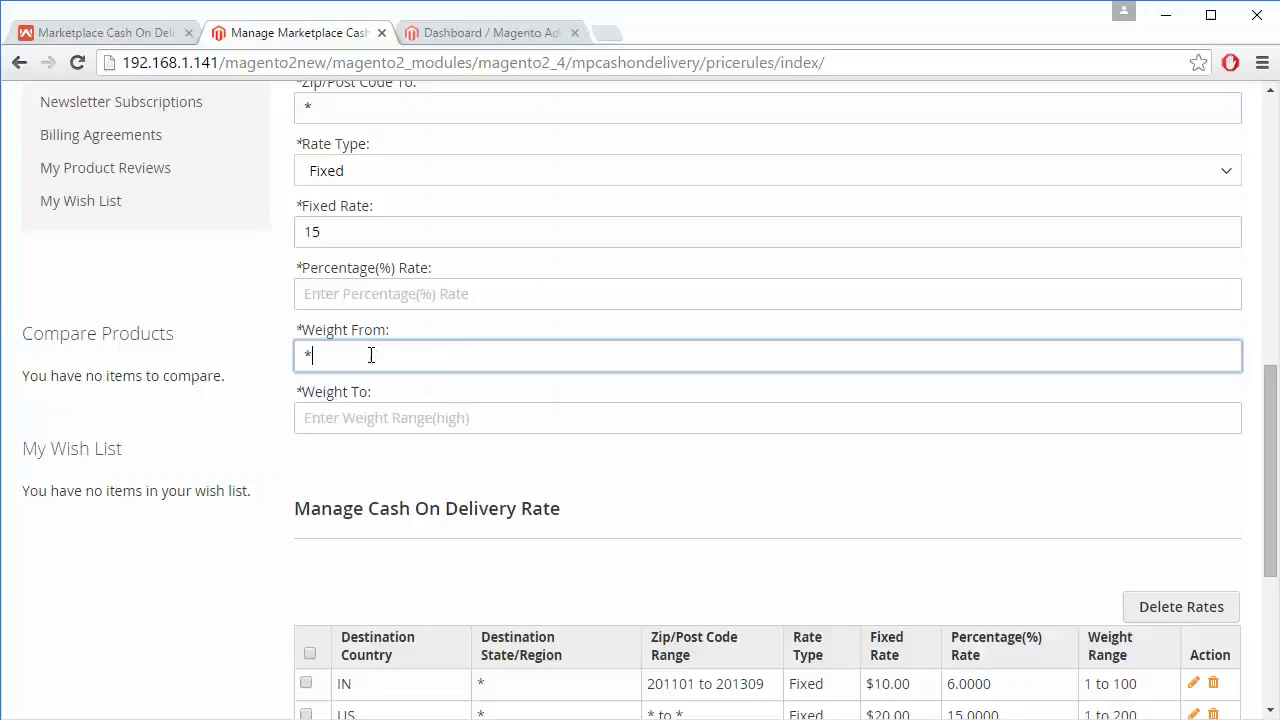
left_click(336, 428)
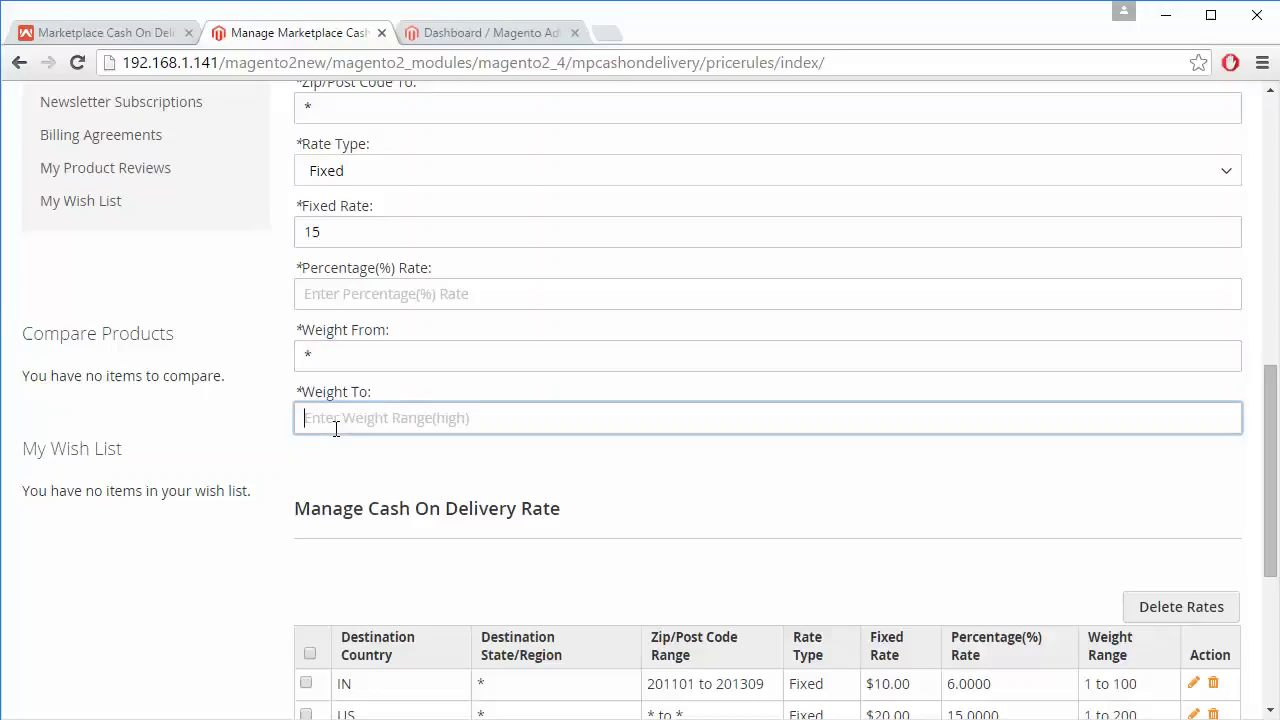
type("*")
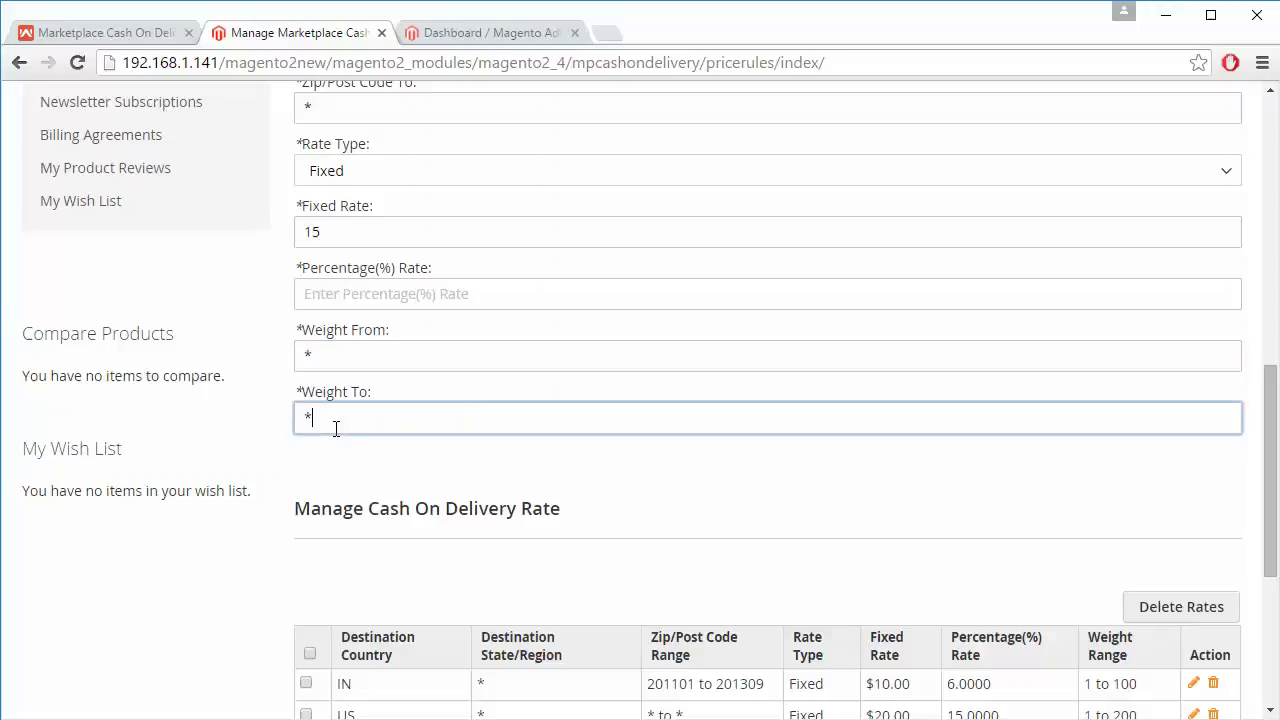
scroll(336, 428, "down", 2)
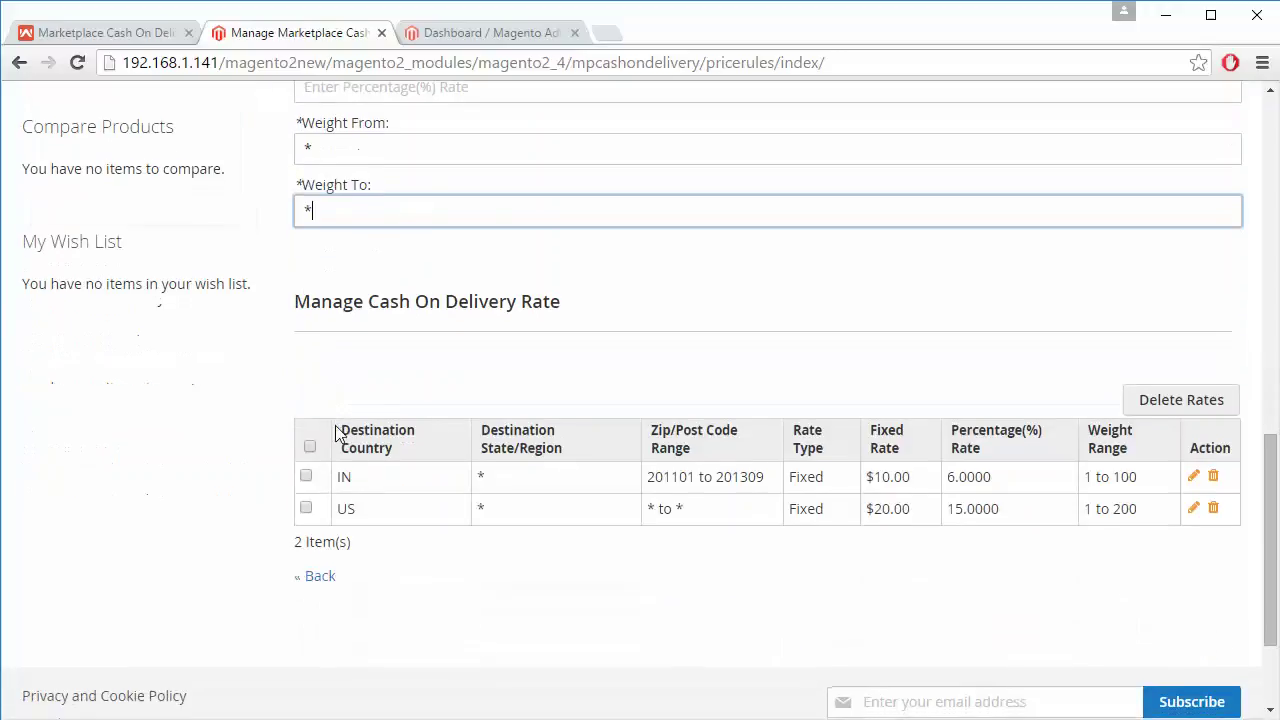
scroll(336, 428, "up", 10)
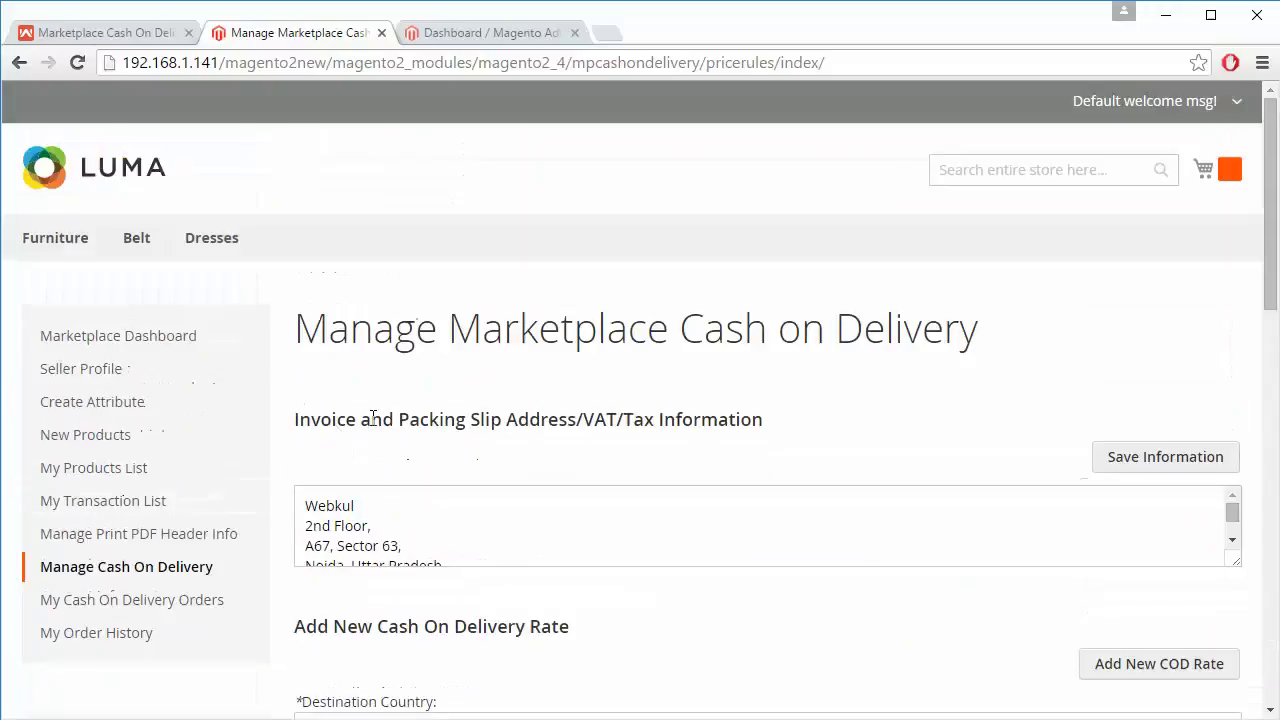
Fill the required Percentage(%) Rate with 20 and save the AE rate, giving four rates
scroll(1000, 586, "down", 3)
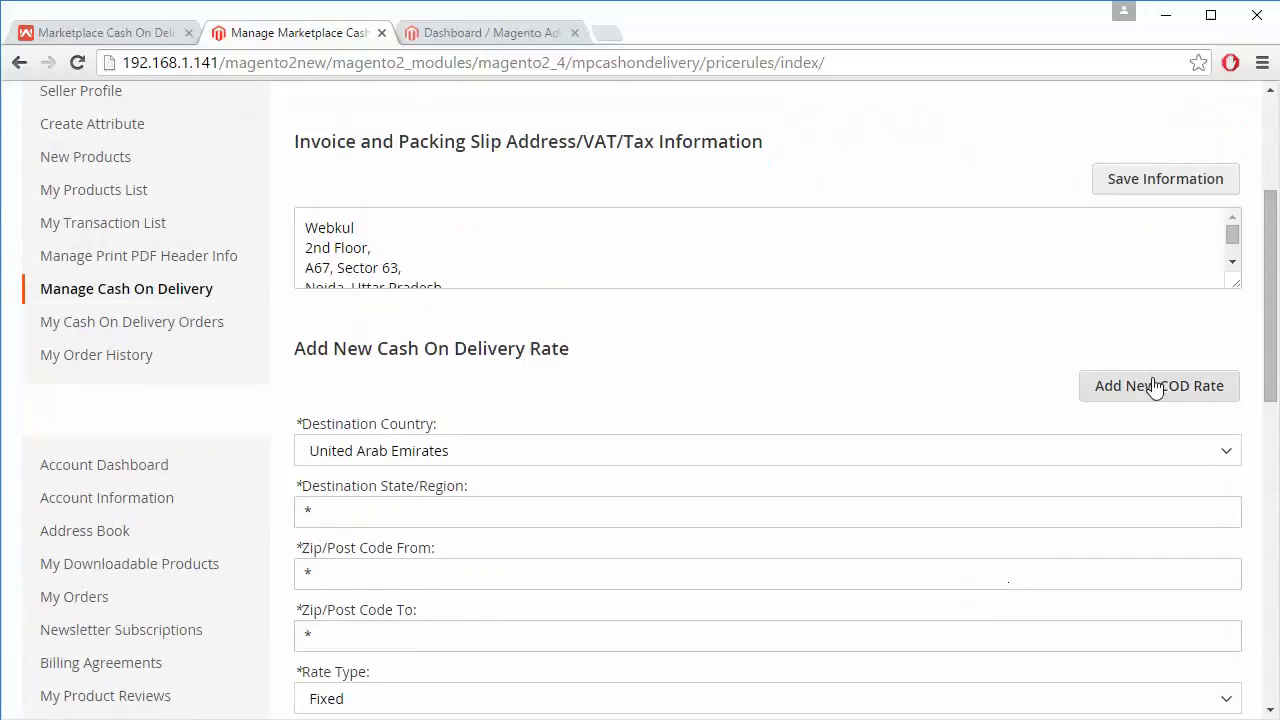
left_click(1156, 388)
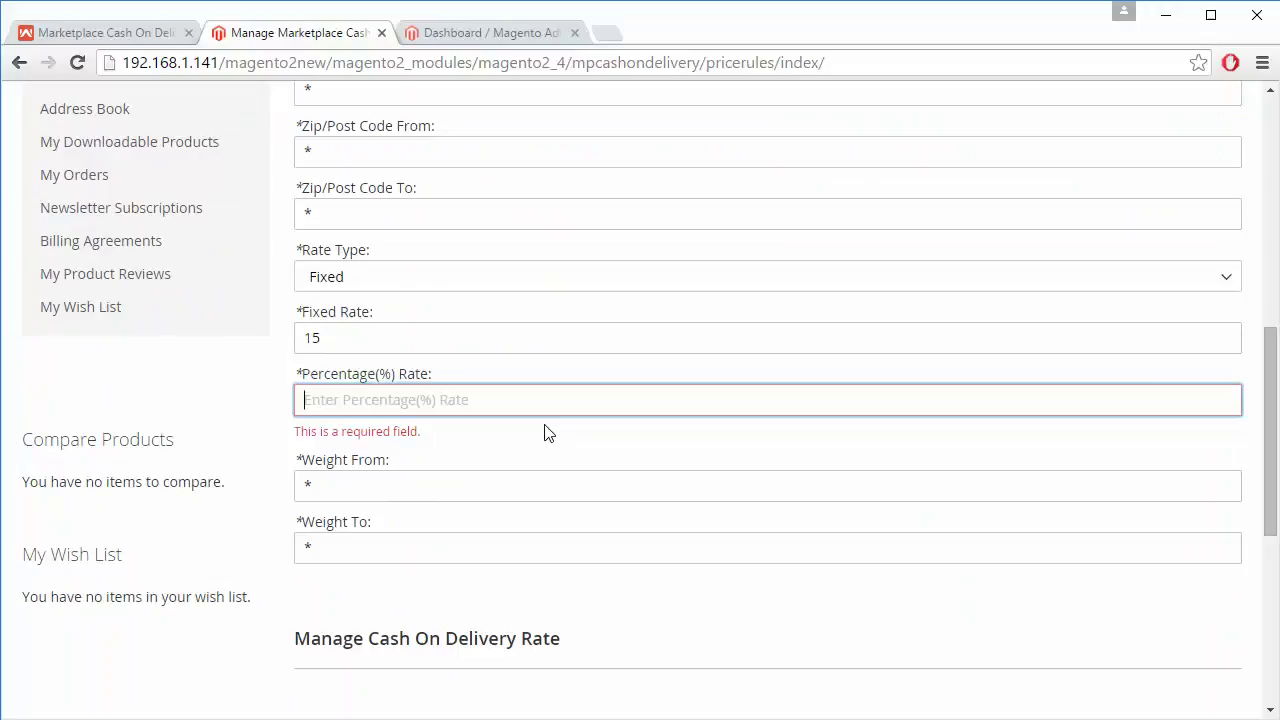
type("20")
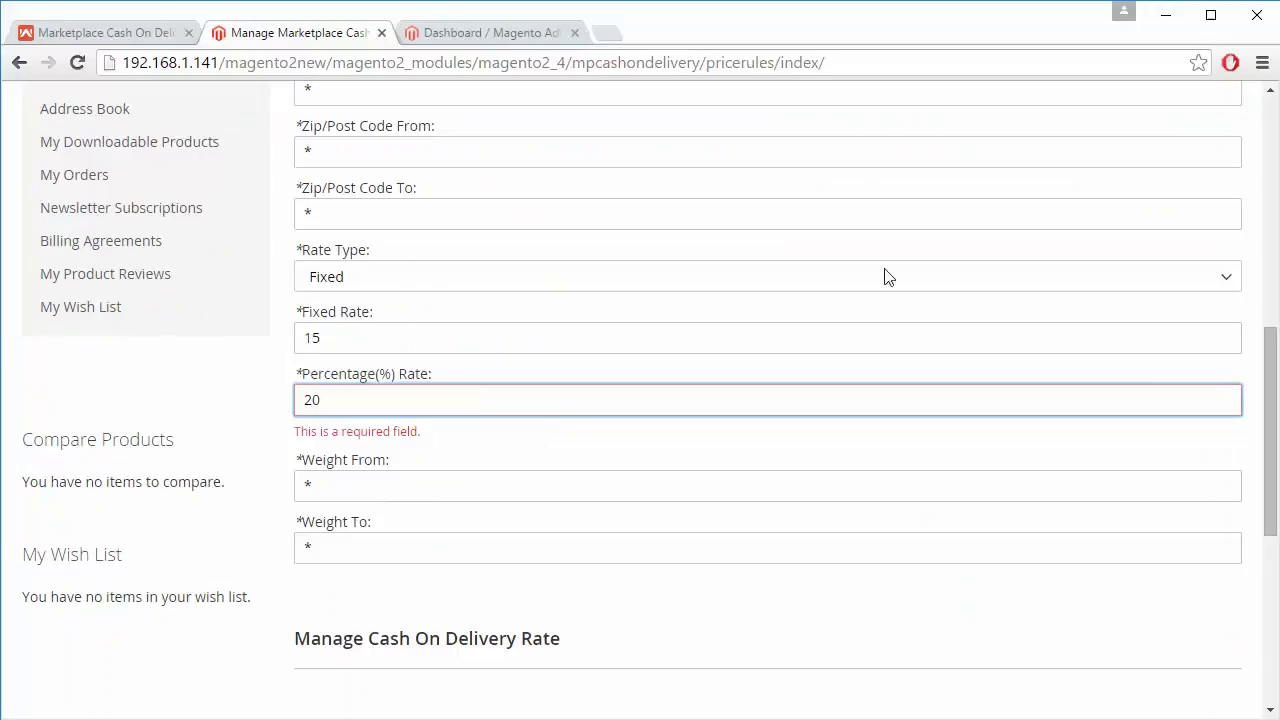
scroll(920, 275, "up", 7)
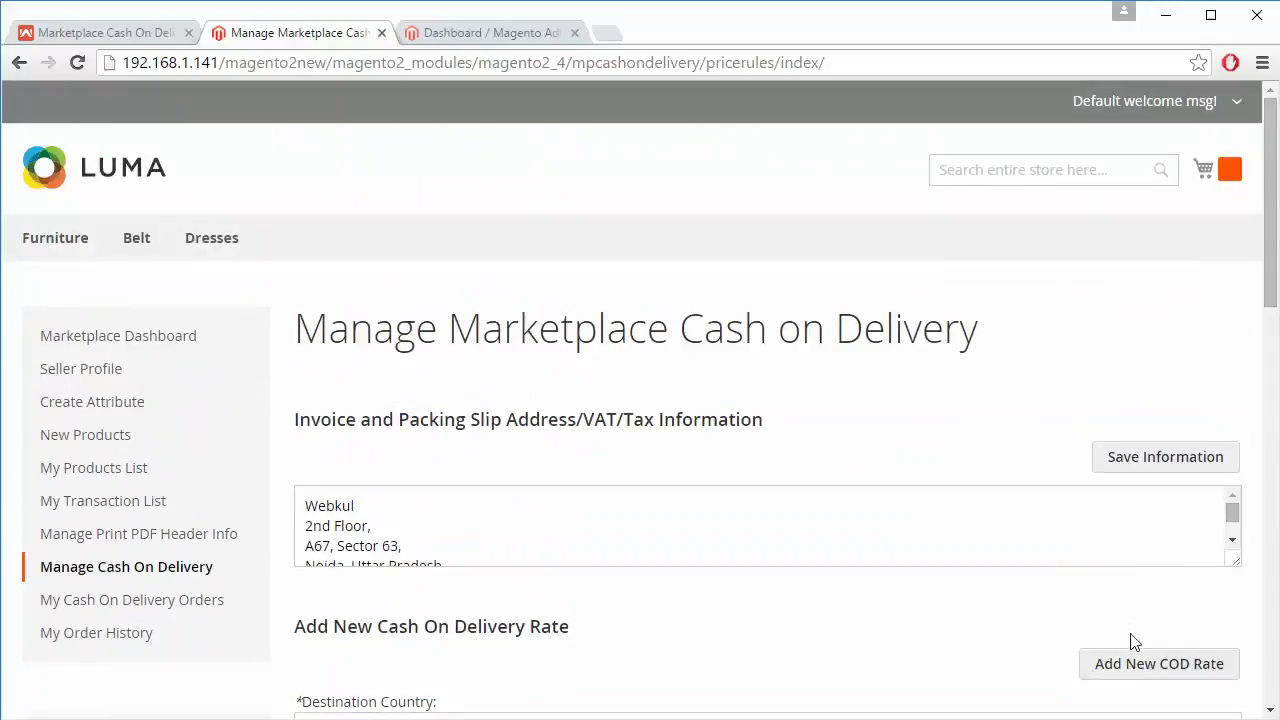
left_click(1119, 668)
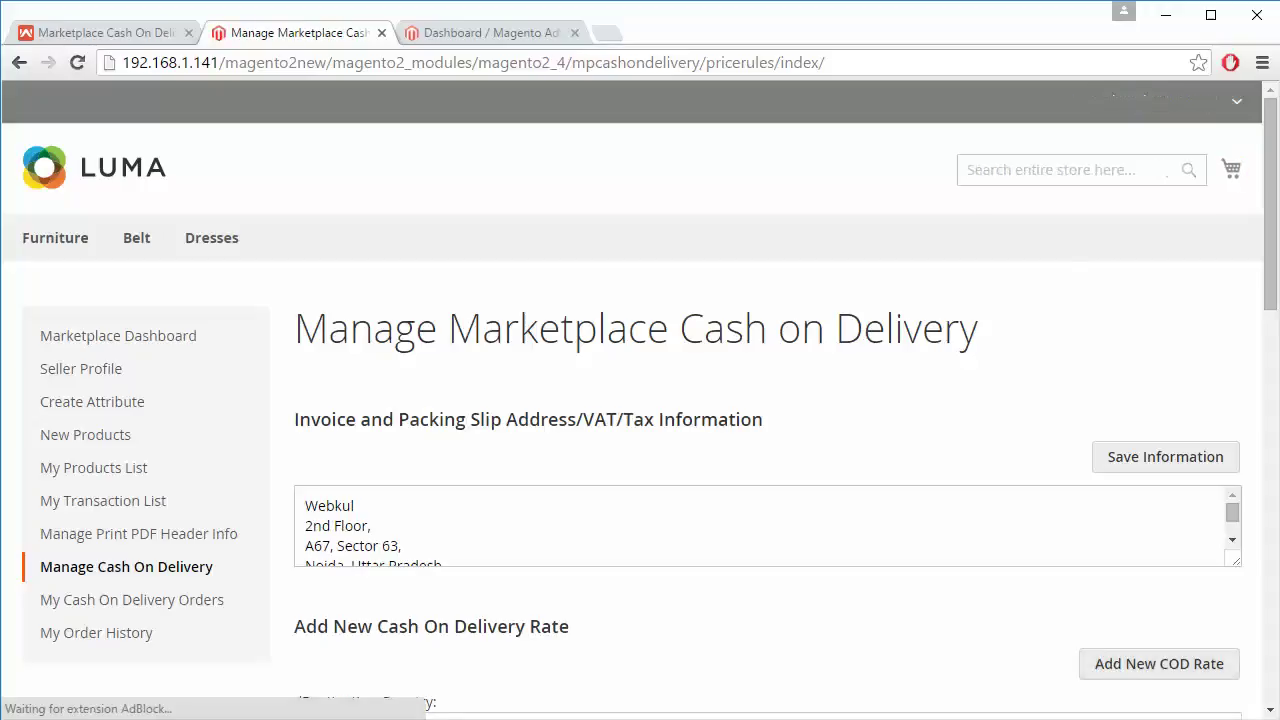
scroll(763, 686, "down", 10)
scroll(306, 417, "up", 1)
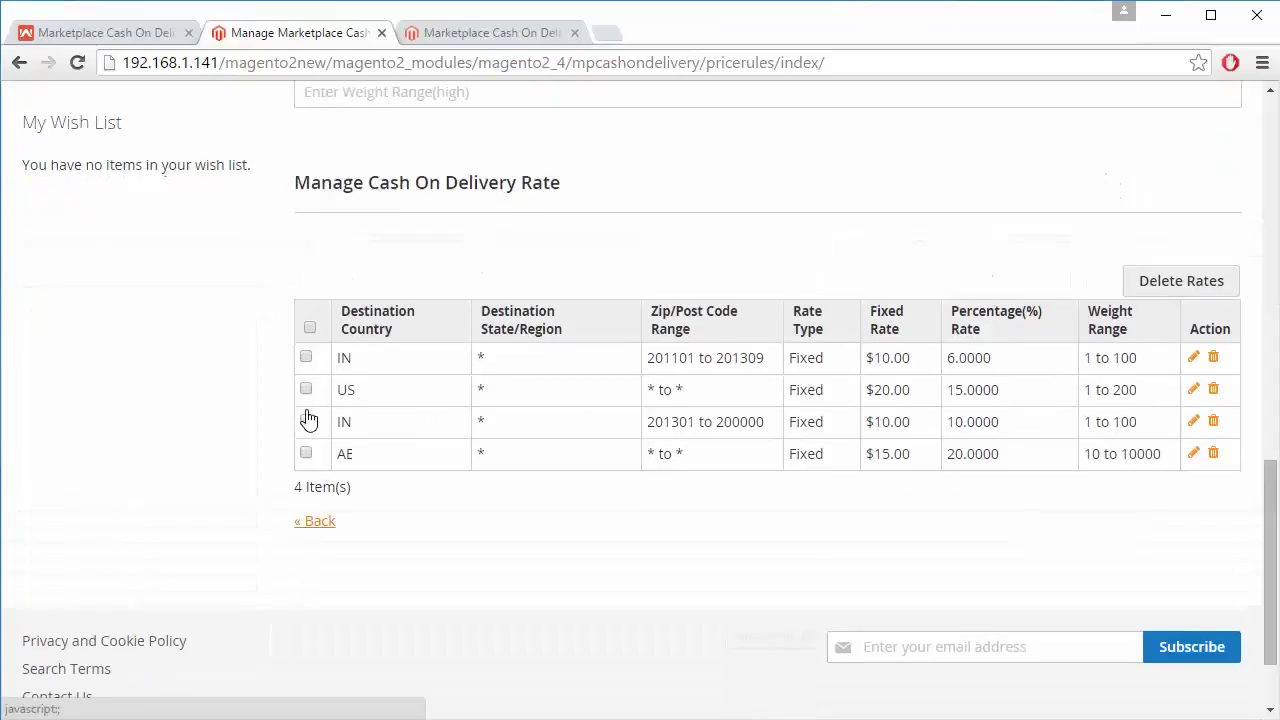
scroll(309, 417, "down", 1)
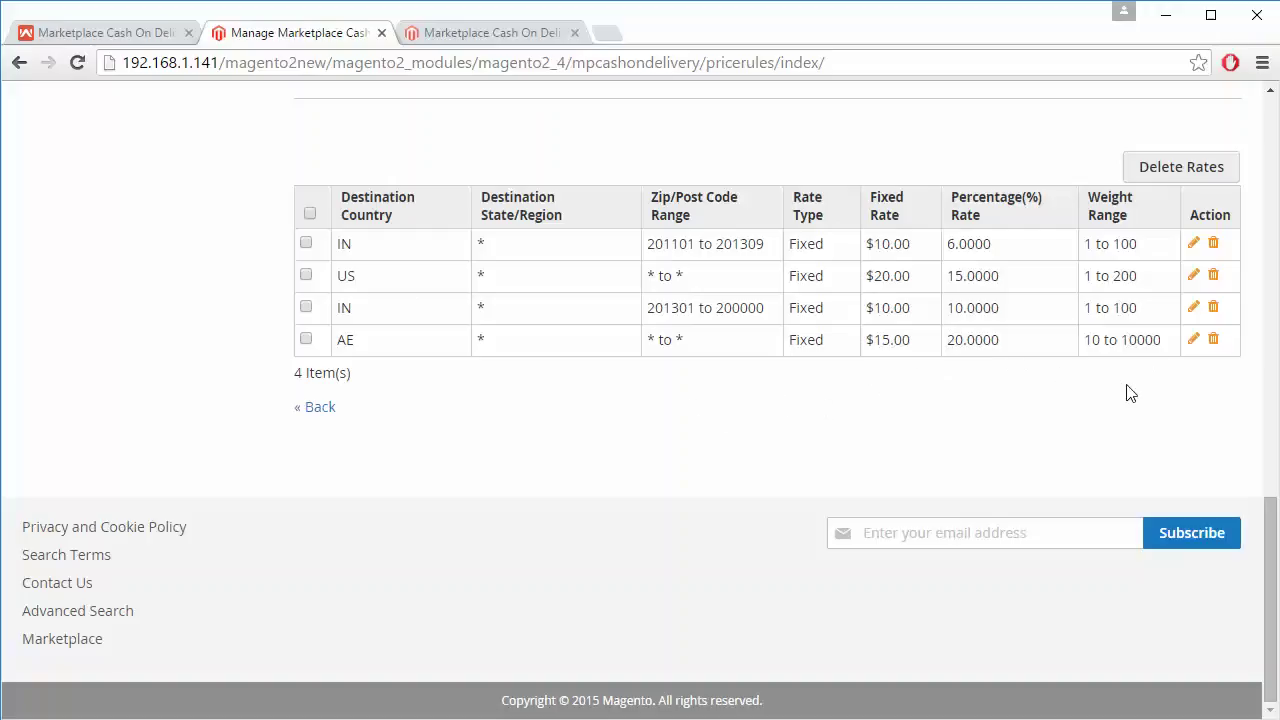
left_click(1194, 342)
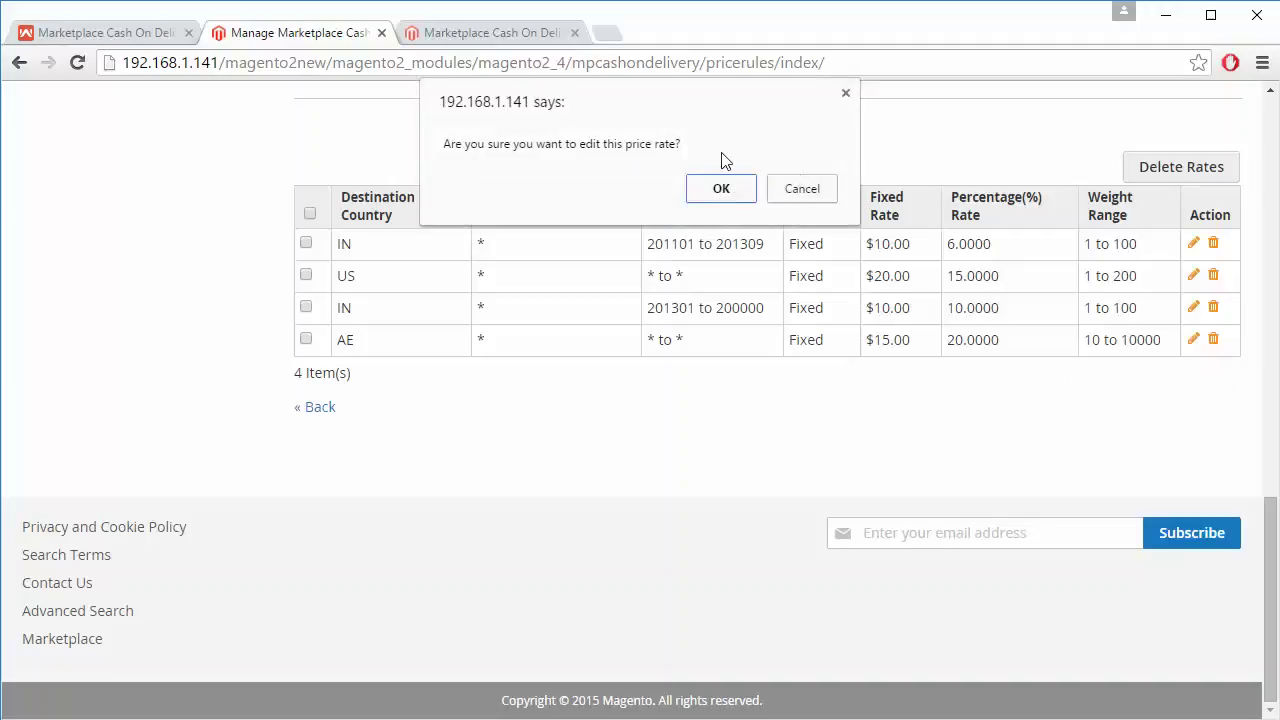
left_click(720, 187)
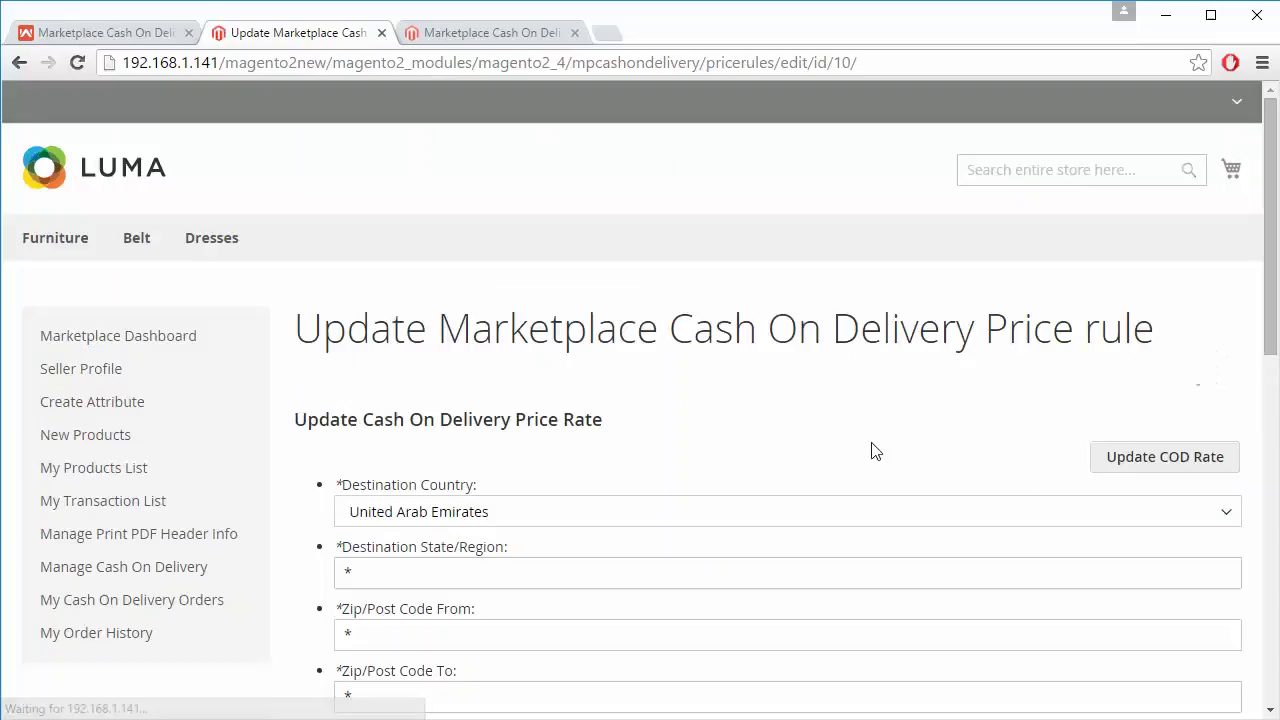
scroll(871, 451, "down", 7)
scroll(871, 449, "up", 3)
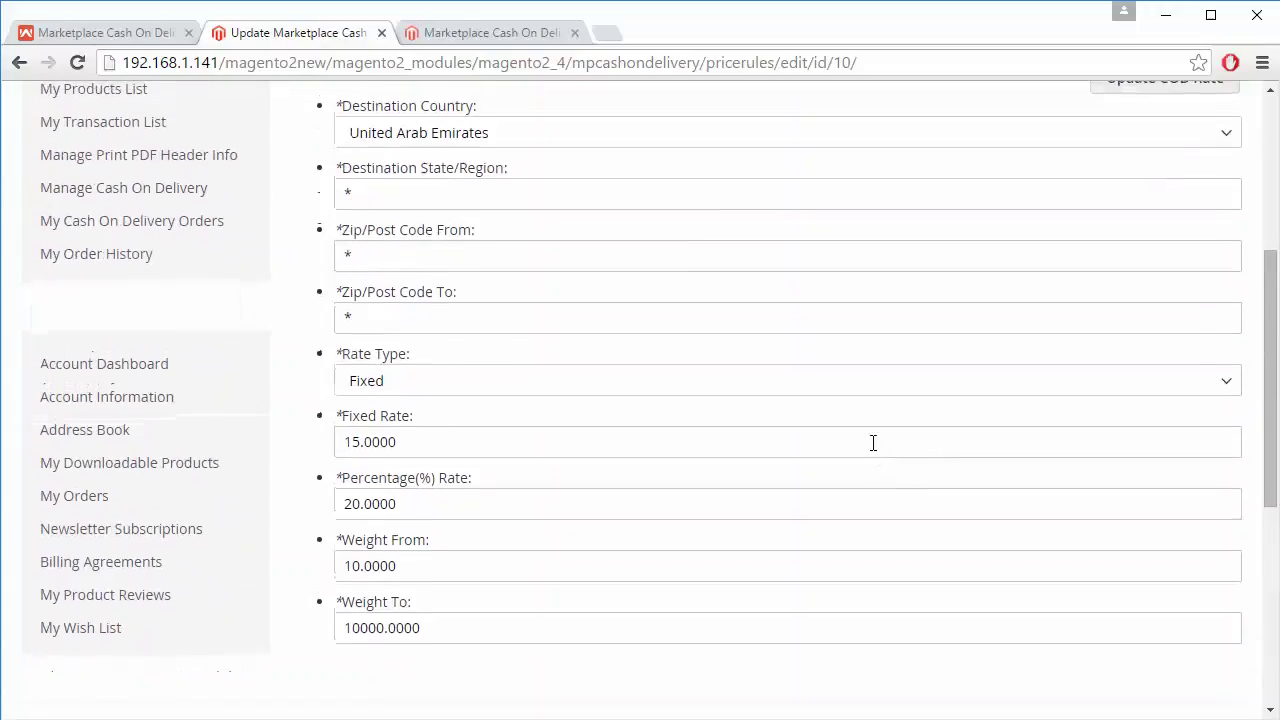
scroll(871, 443, "down", 1)
scroll(871, 447, "up", 2)
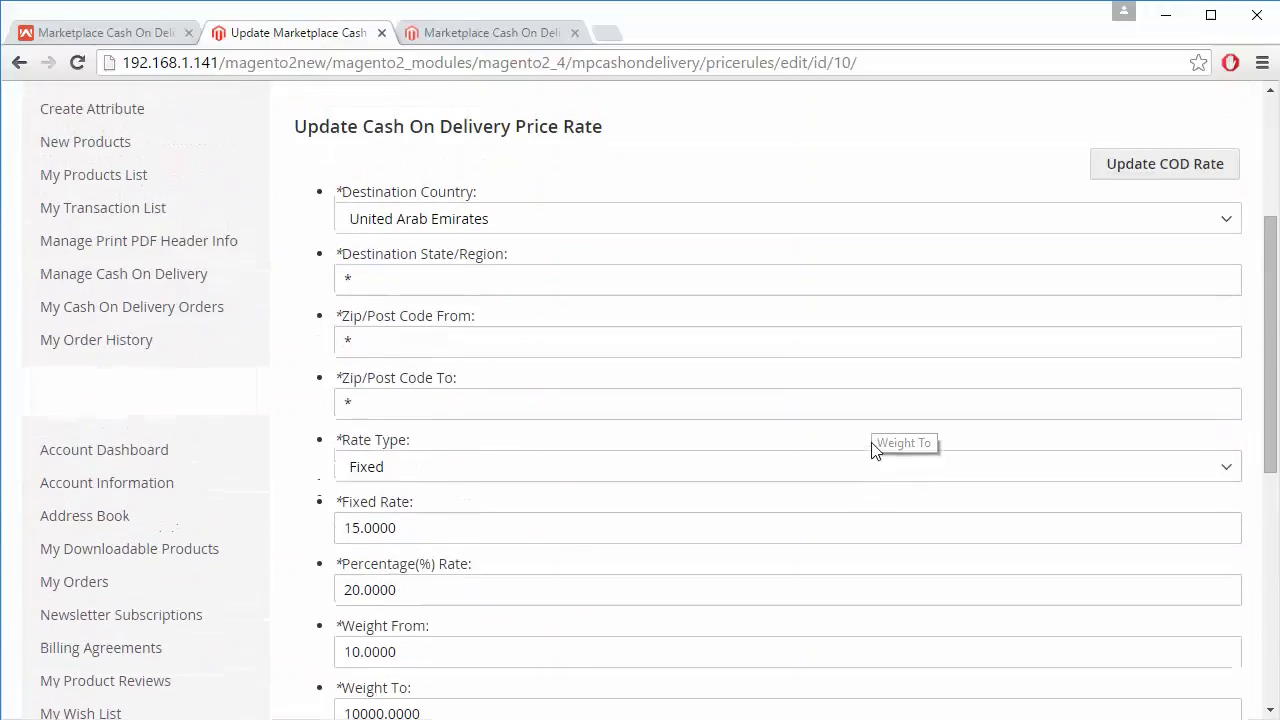
scroll(871, 449, "down", 4)
scroll(871, 449, "up", 4)
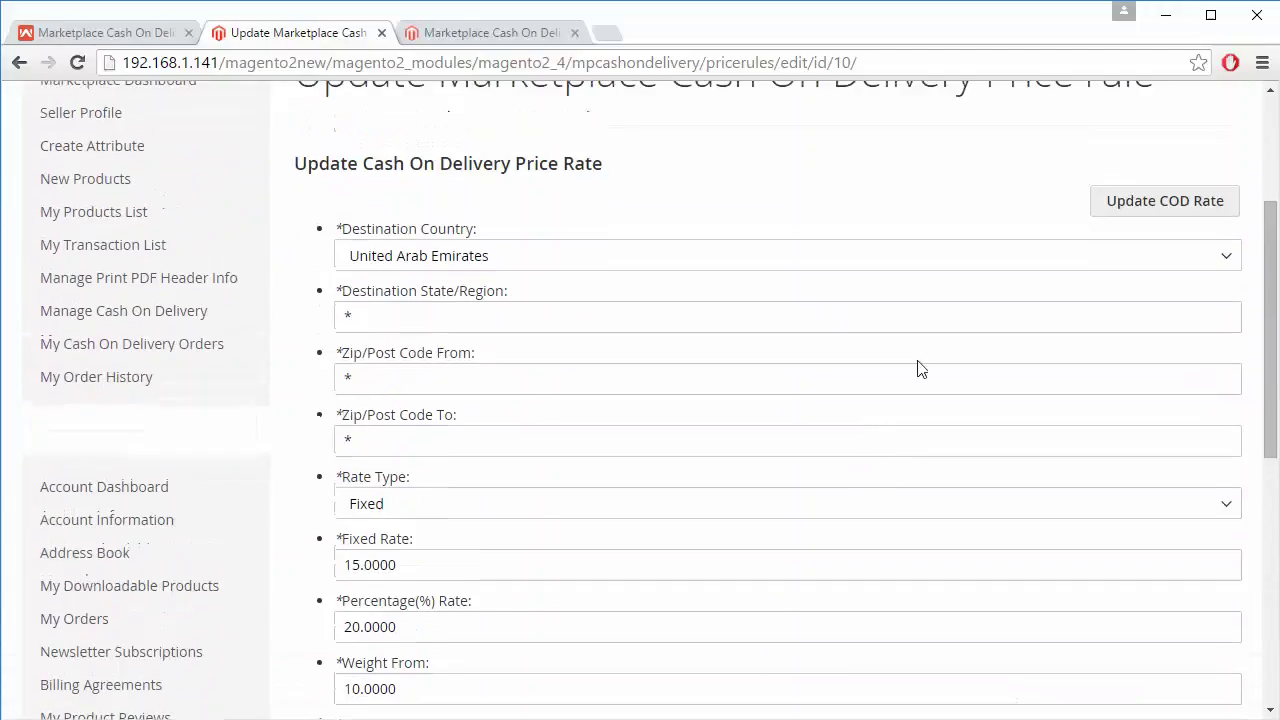
scroll(855, 334, "up", 3)
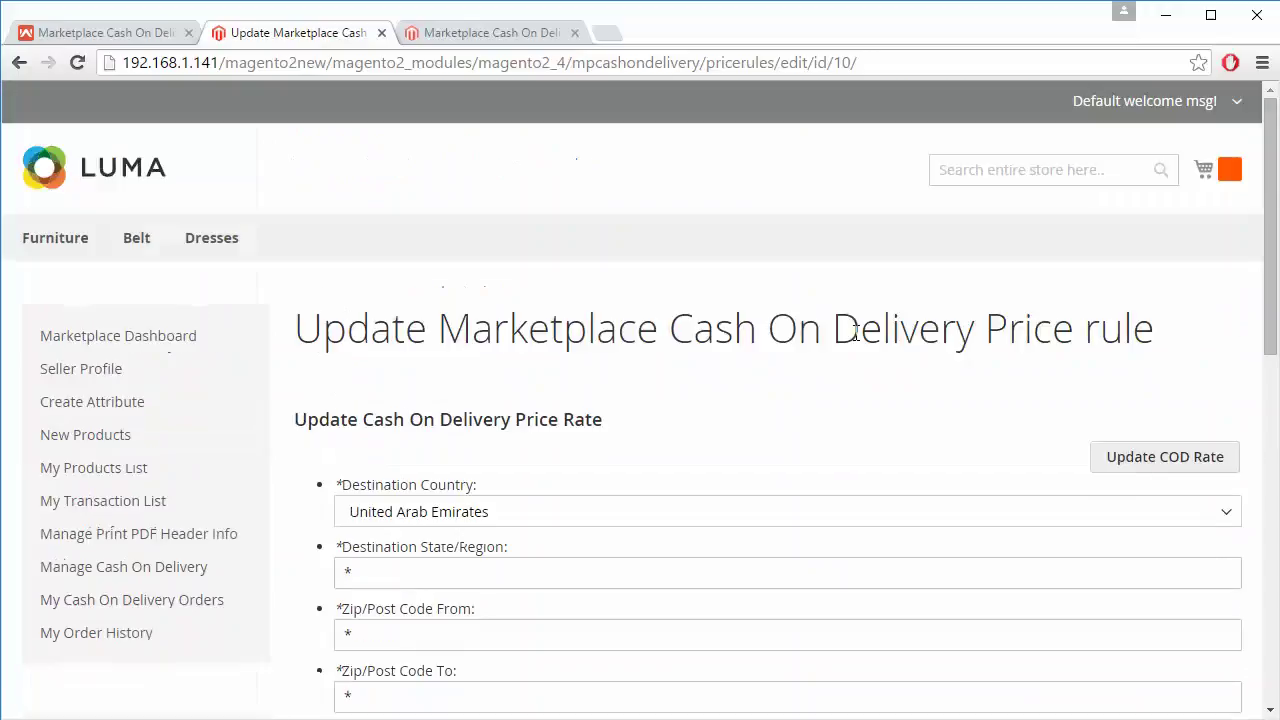
left_click(19, 62)
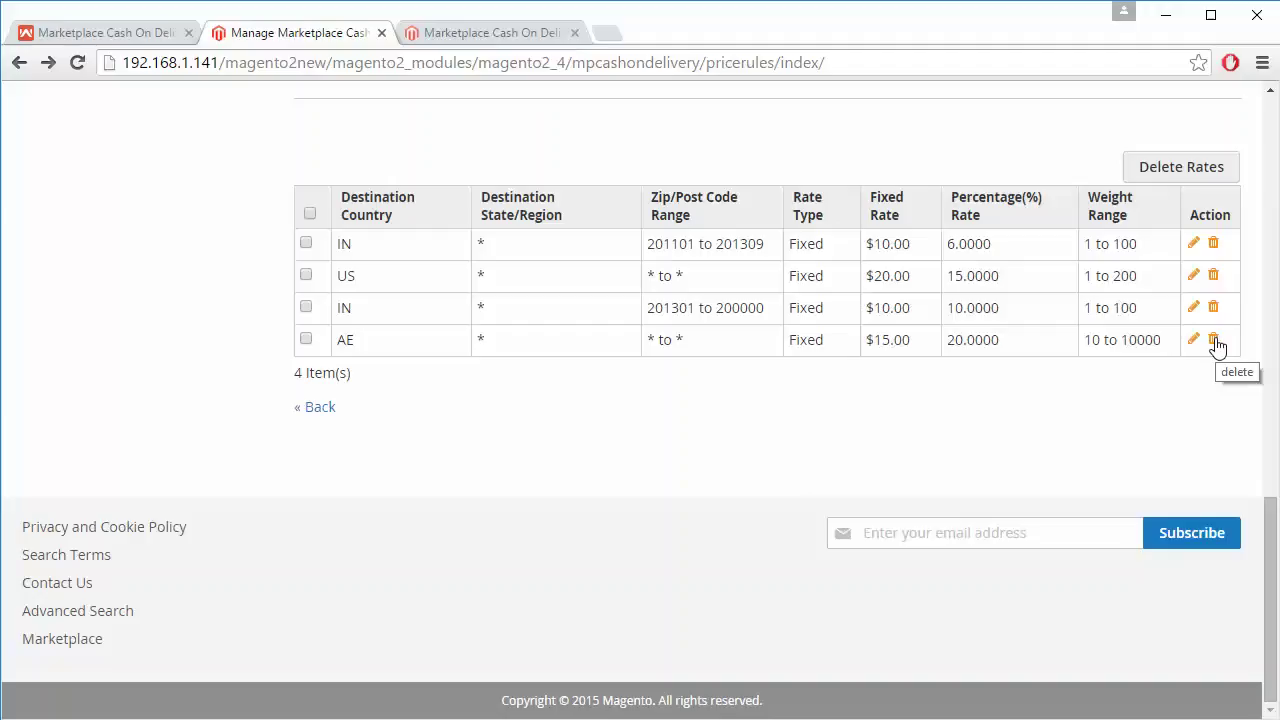
Delete the AE rate row, confirm with OK, and check three rates remain
left_click(1214, 341)
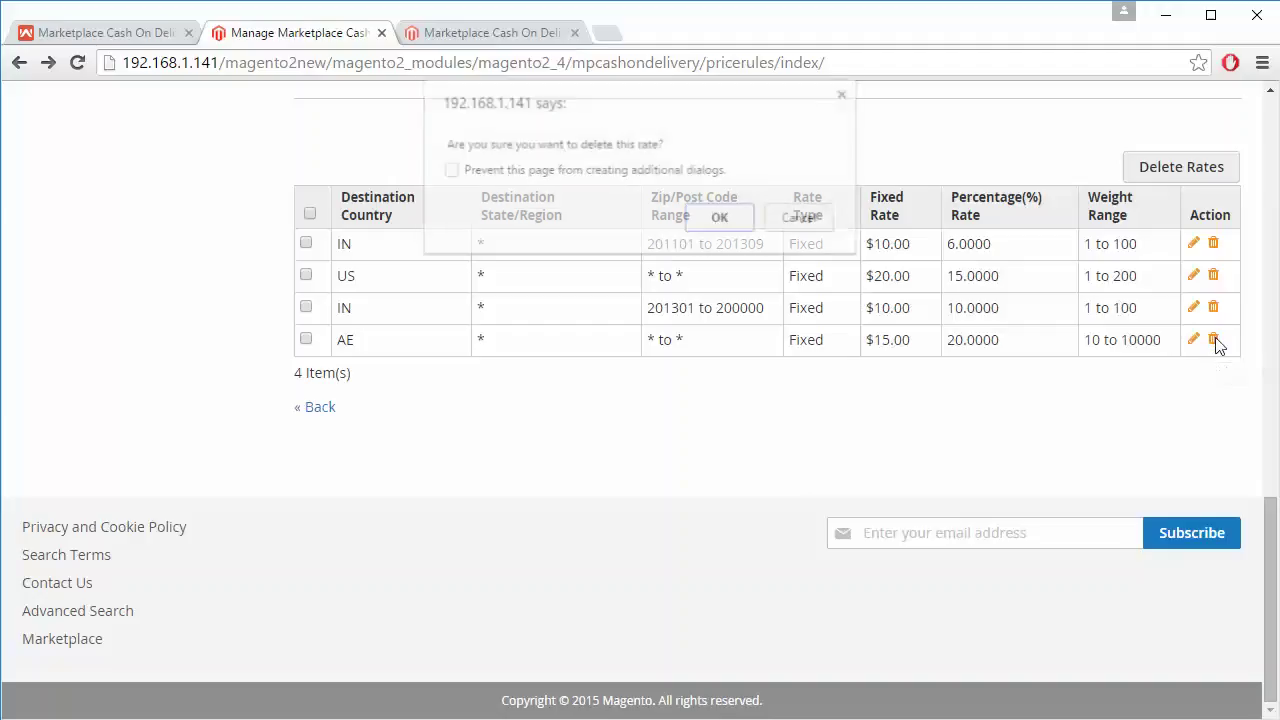
left_click(723, 218)
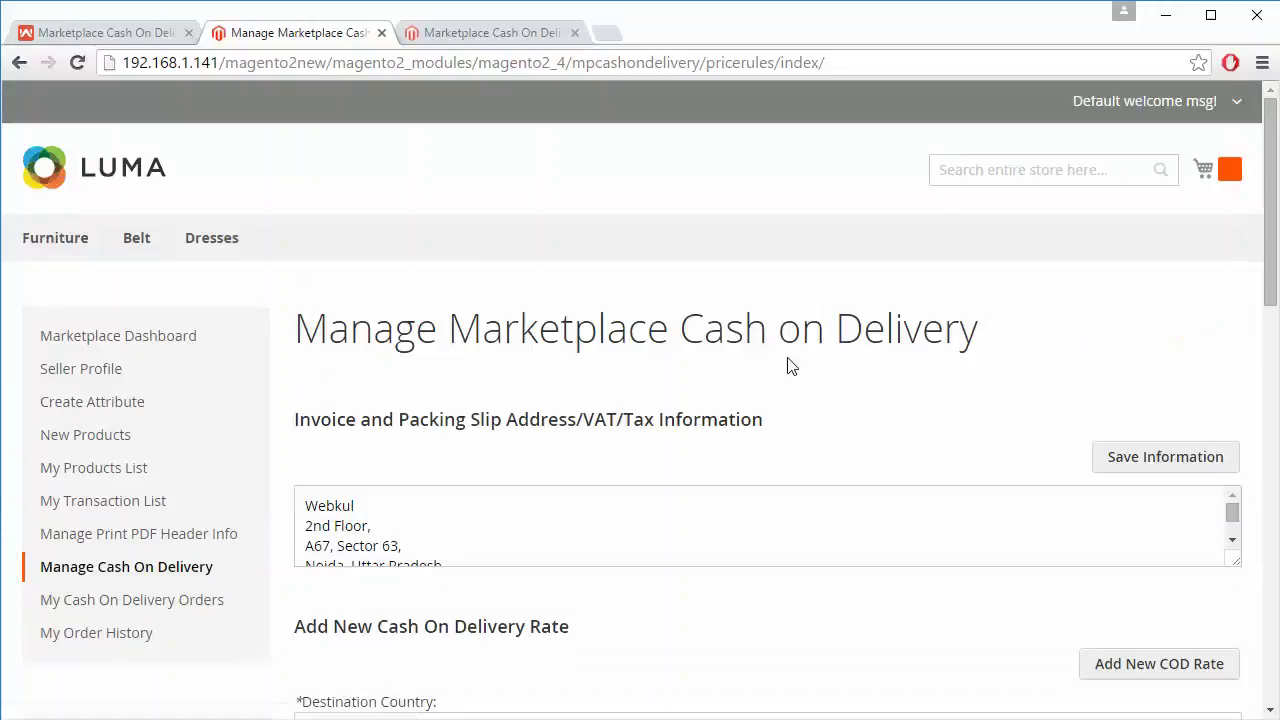
scroll(788, 366, "down", 9)
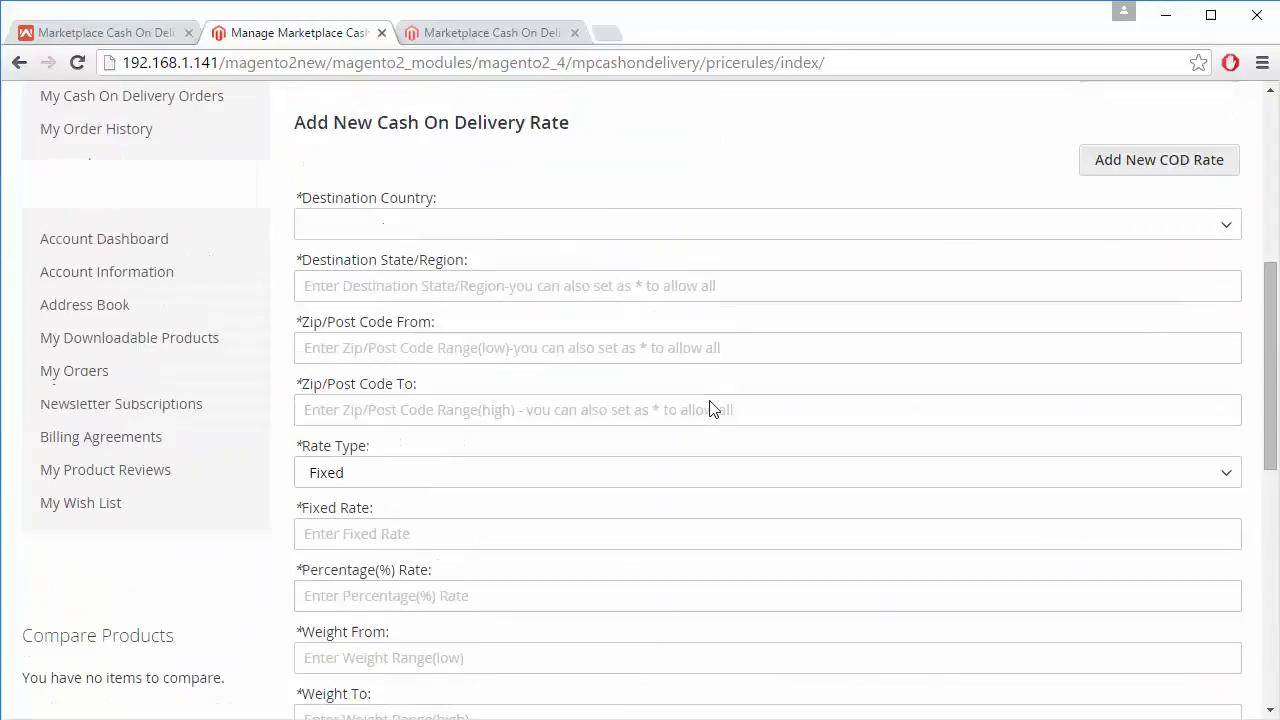
scroll(709, 409, "up", 5)
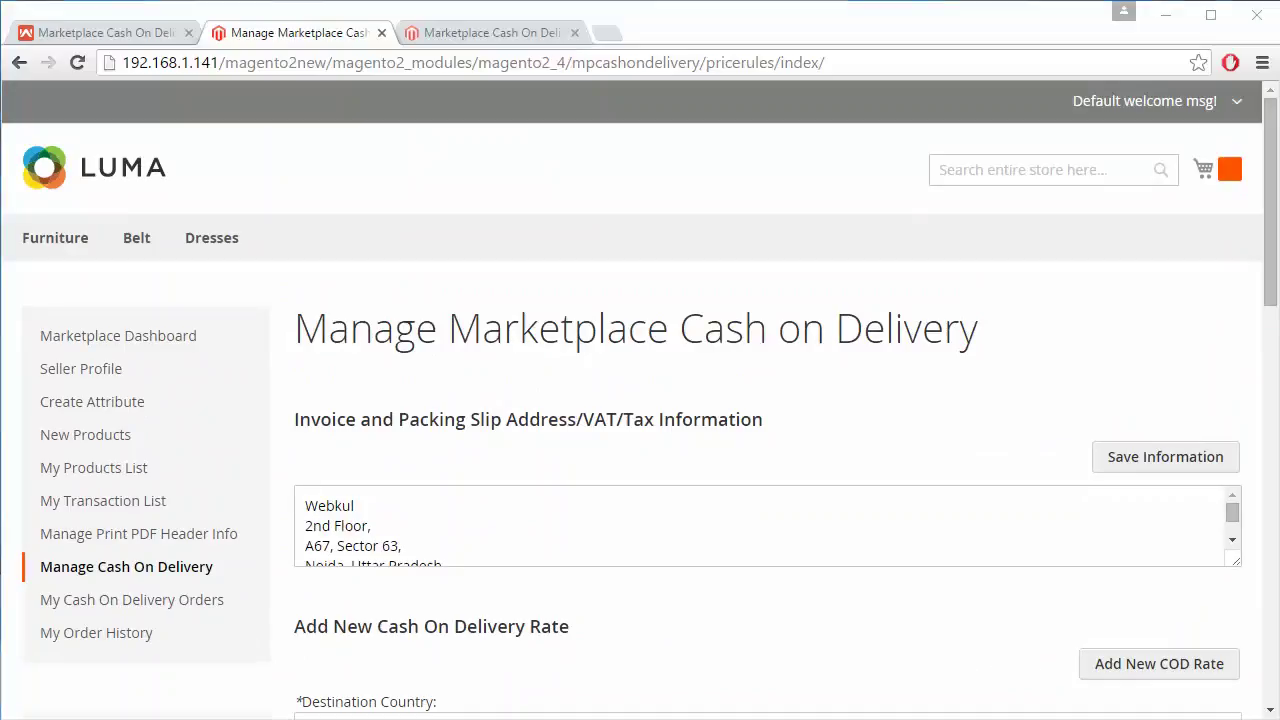
Open My Cash On Delivery Orders and scroll to the three Complete COD orders
left_click(170, 601)
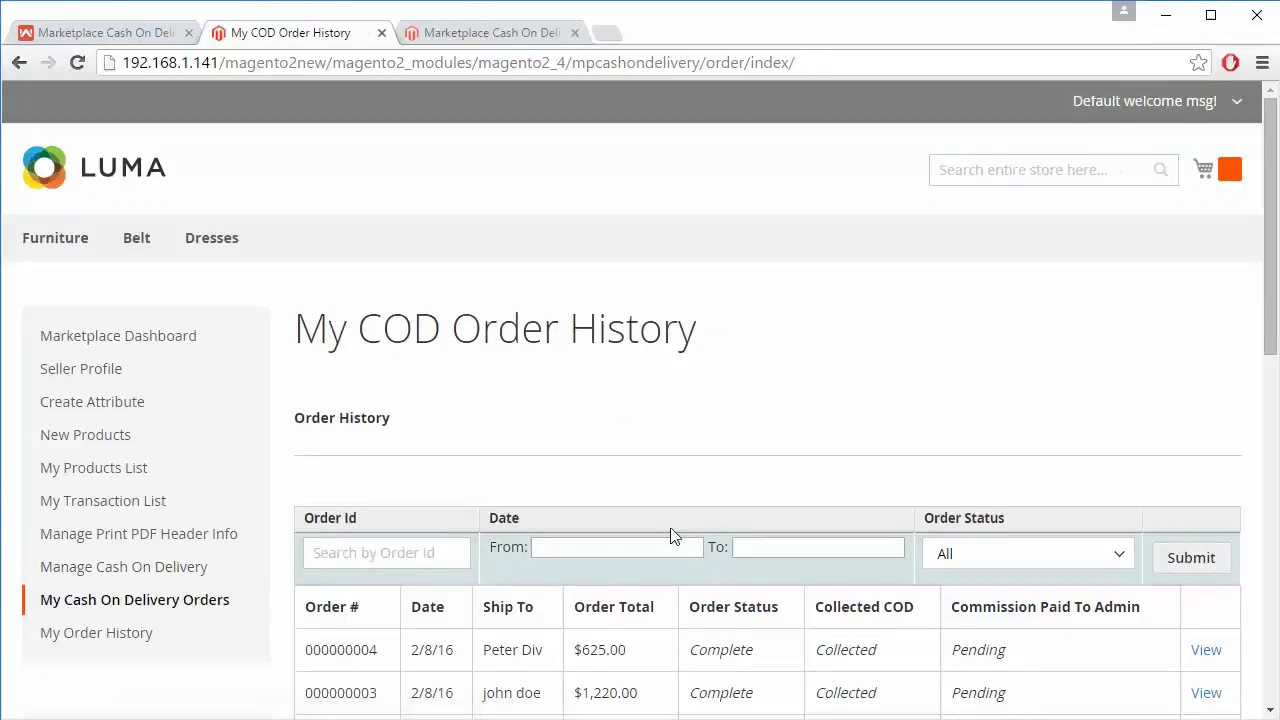
scroll(672, 536, "down", 3)
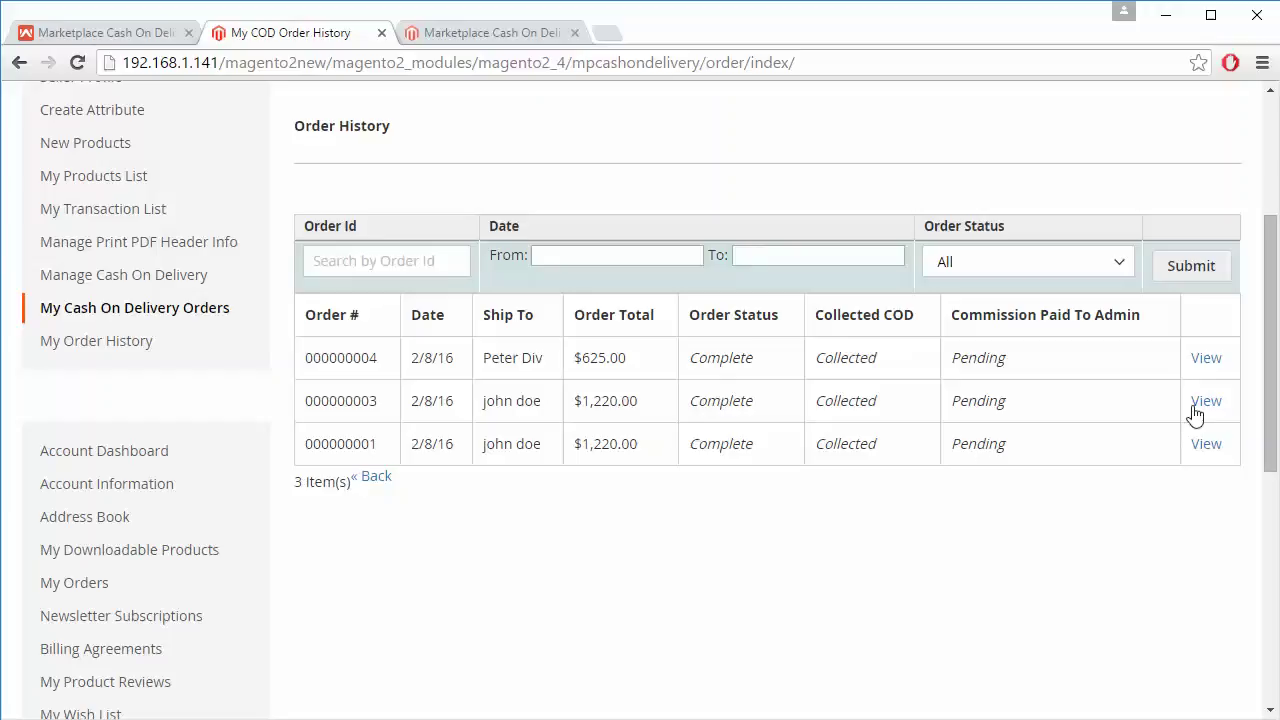
Open order #000000004's details and view its paid Invoice #000000003
left_click(1206, 362)
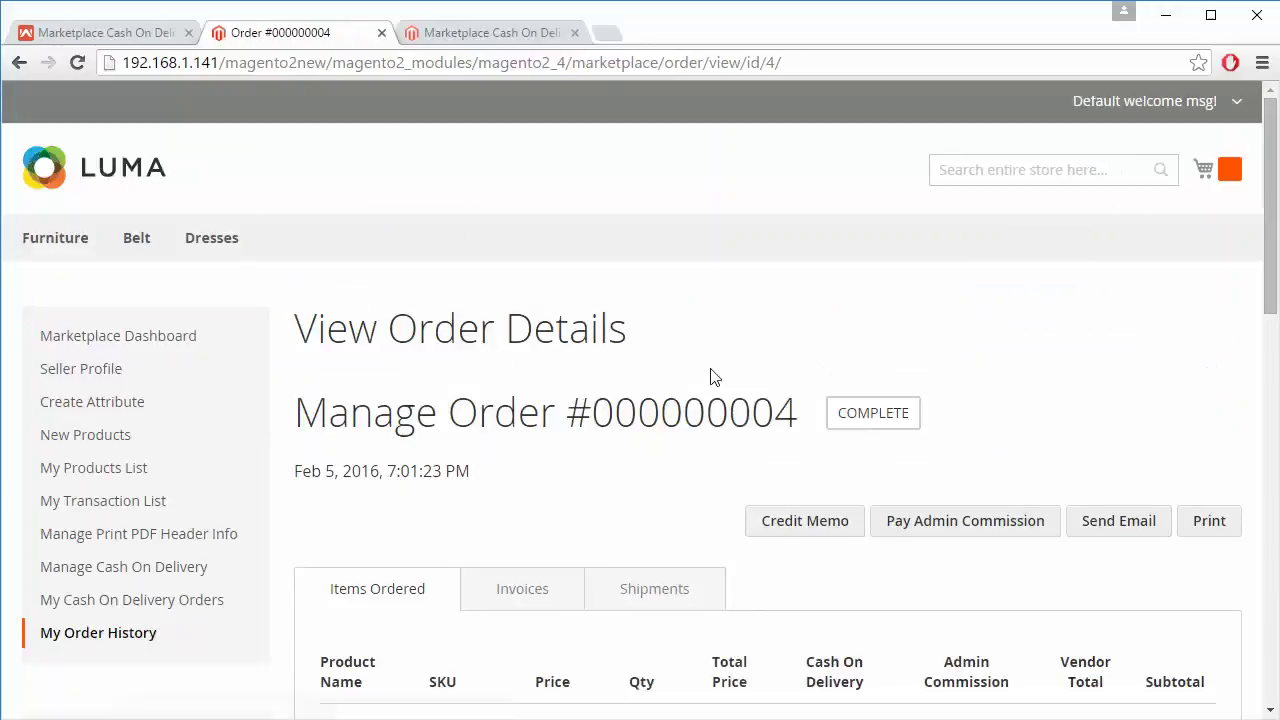
scroll(710, 376, "down", 6)
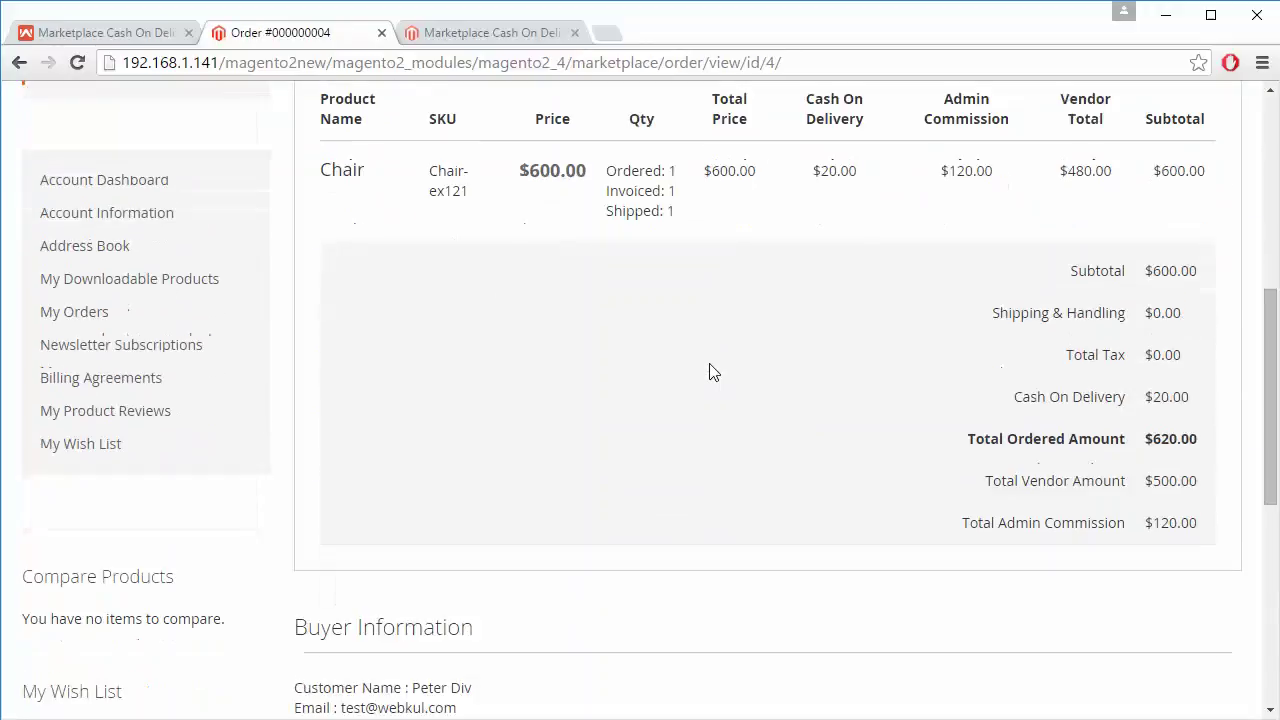
scroll(710, 372, "up", 1)
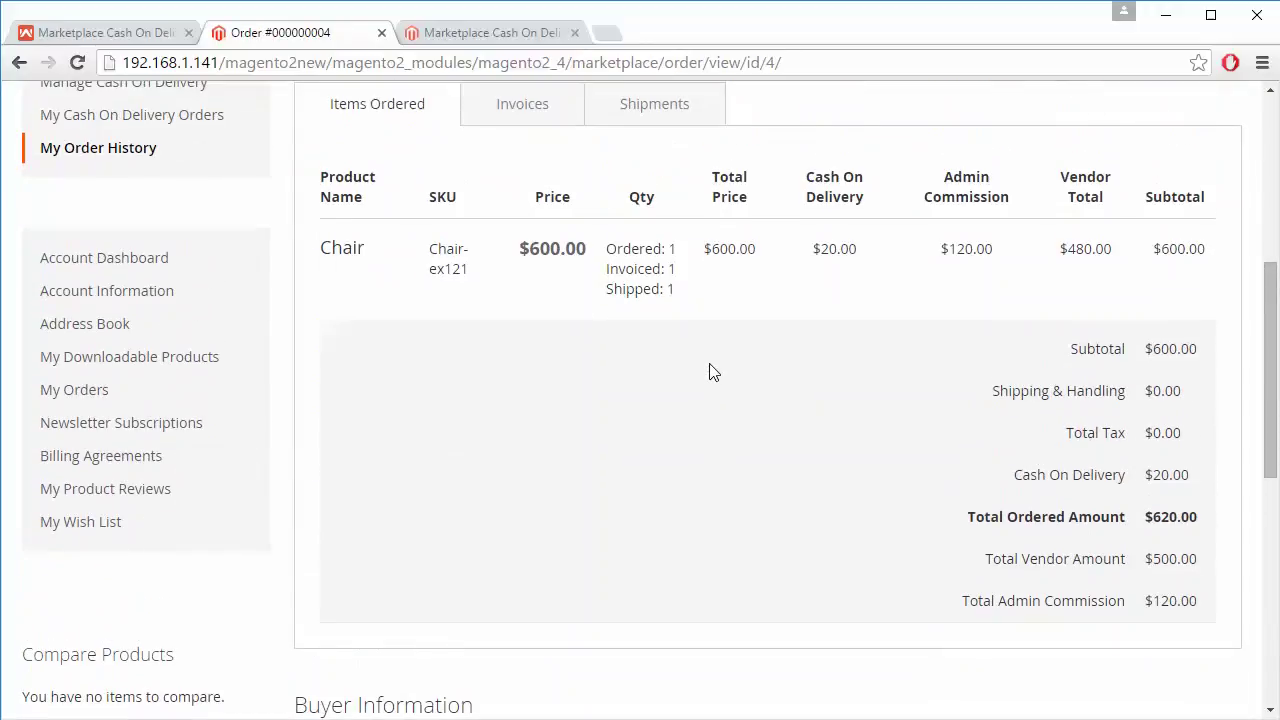
scroll(710, 372, "up", 2)
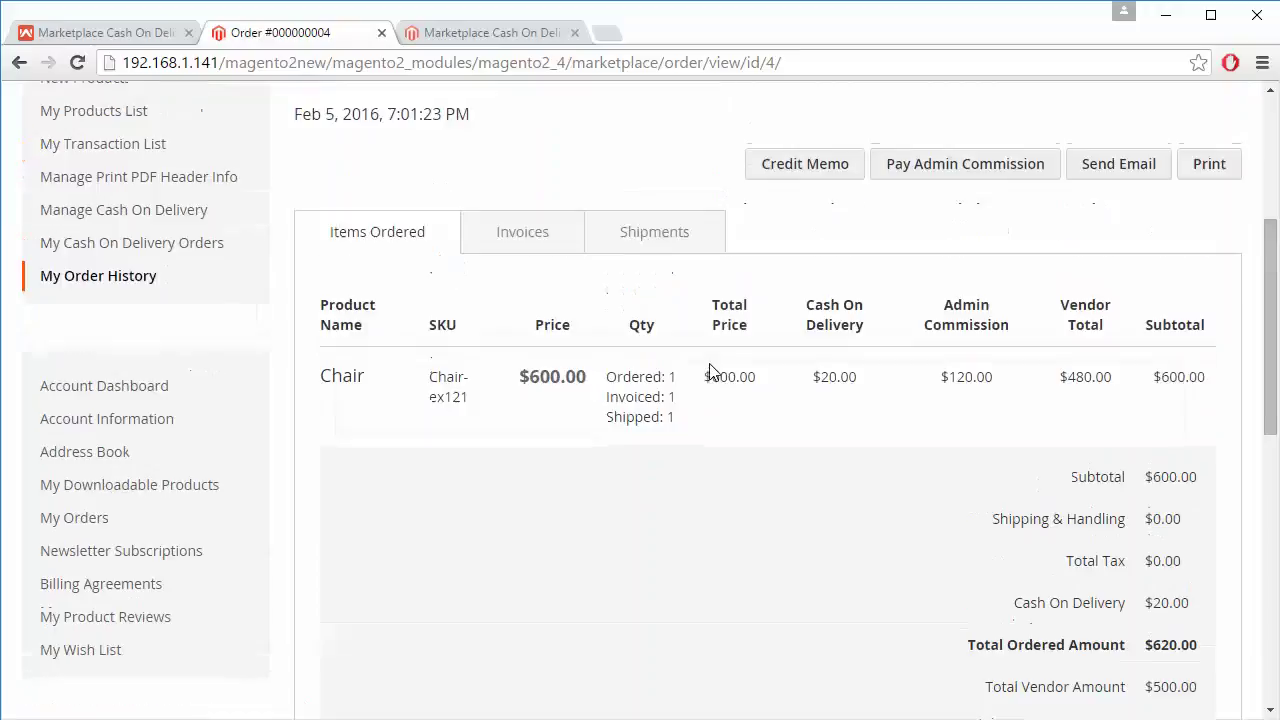
left_click(508, 243)
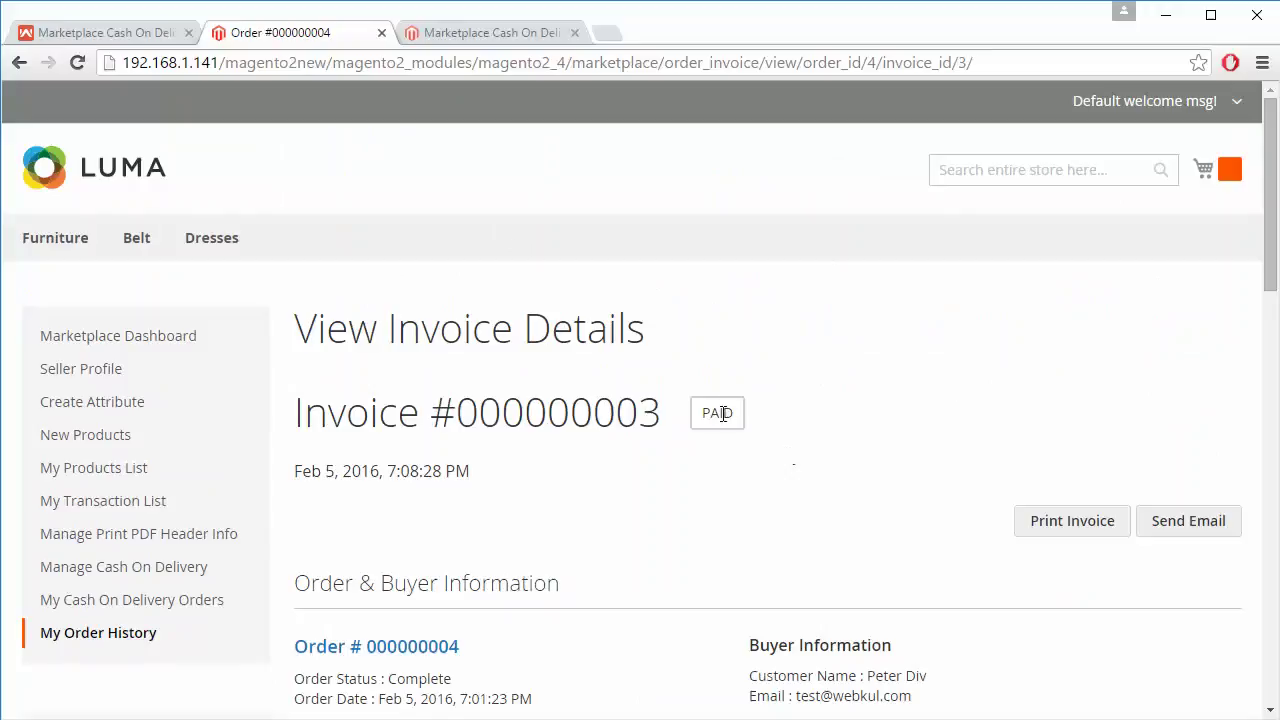
Review invoice #000000003 with its $20.00 Cash On Delivery charge, then return to order #000000004
scroll(914, 386, "down", 10)
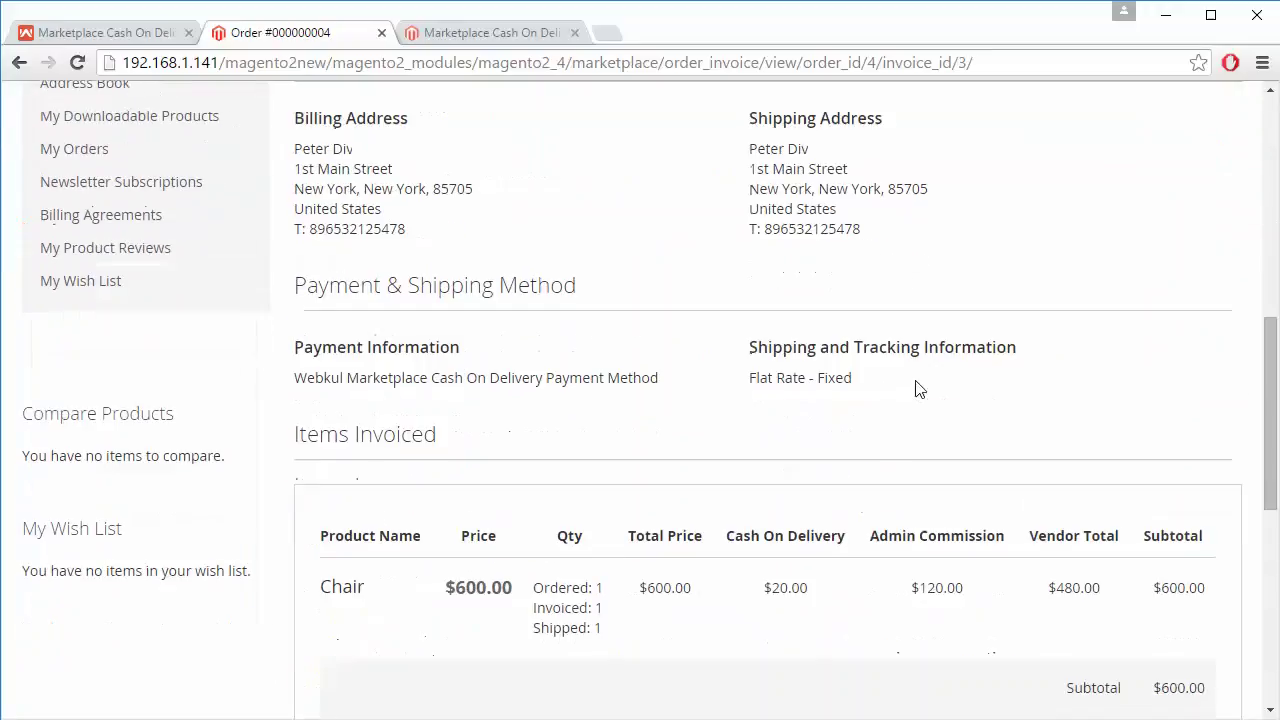
scroll(914, 386, "down", 4)
scroll(914, 386, "up", 8)
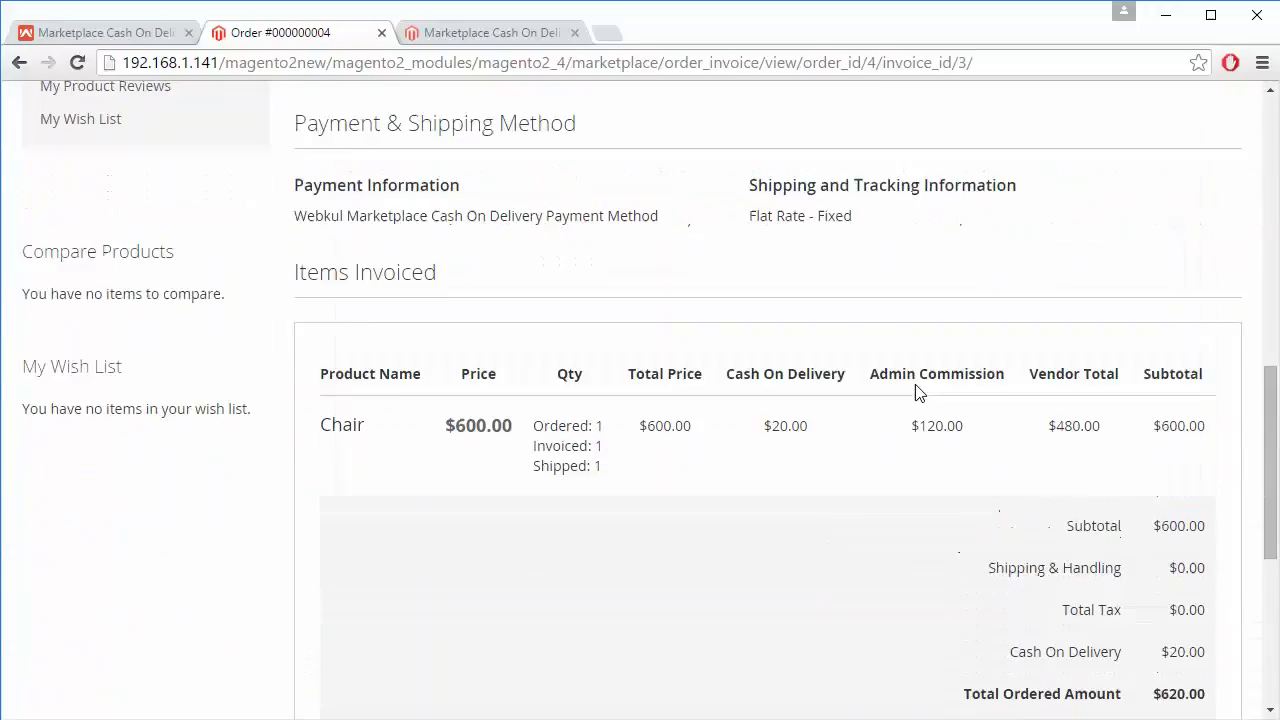
scroll(918, 392, "up", 5)
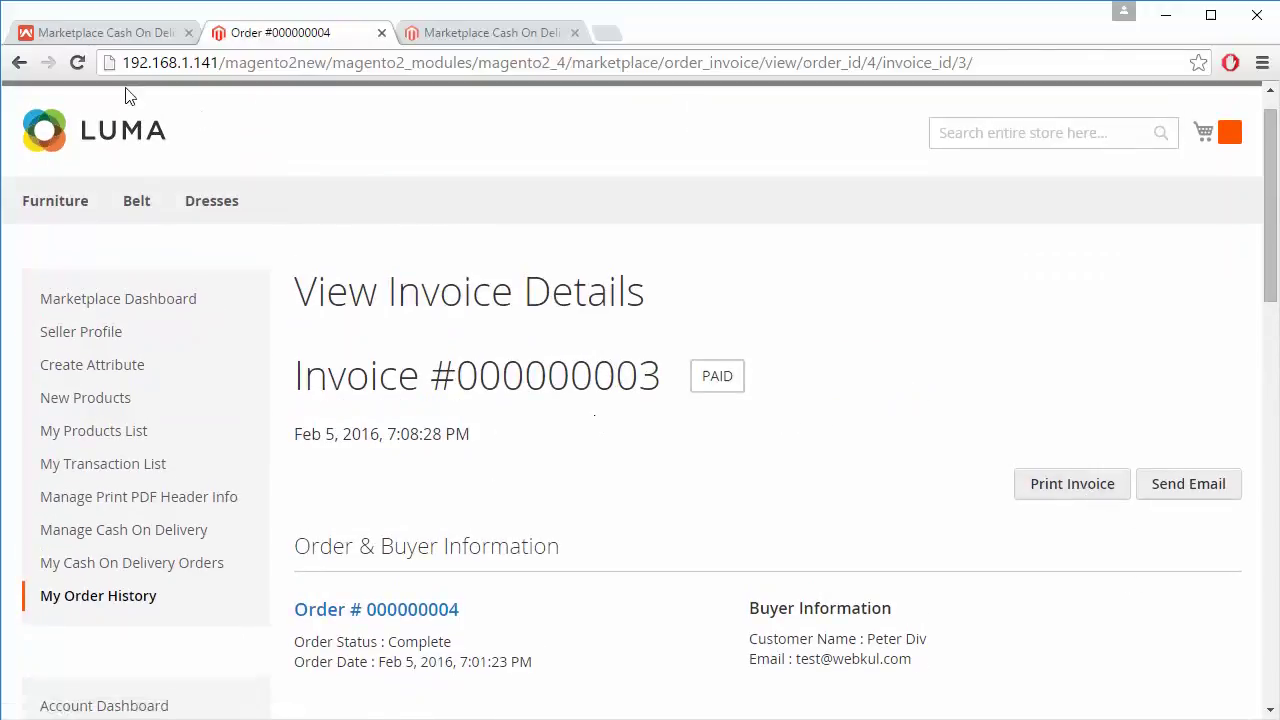
left_click(17, 62)
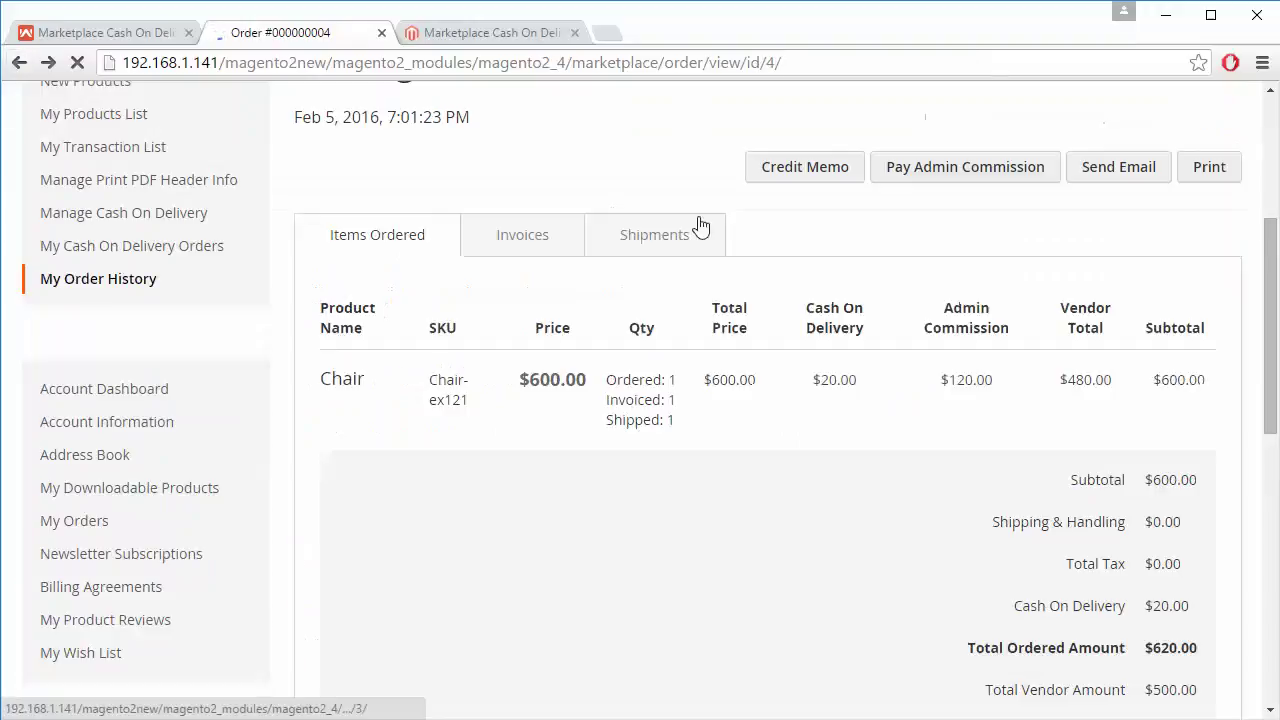
Check shipment #000000003 and its tracking number, then go back to order #000000004
left_click(641, 248)
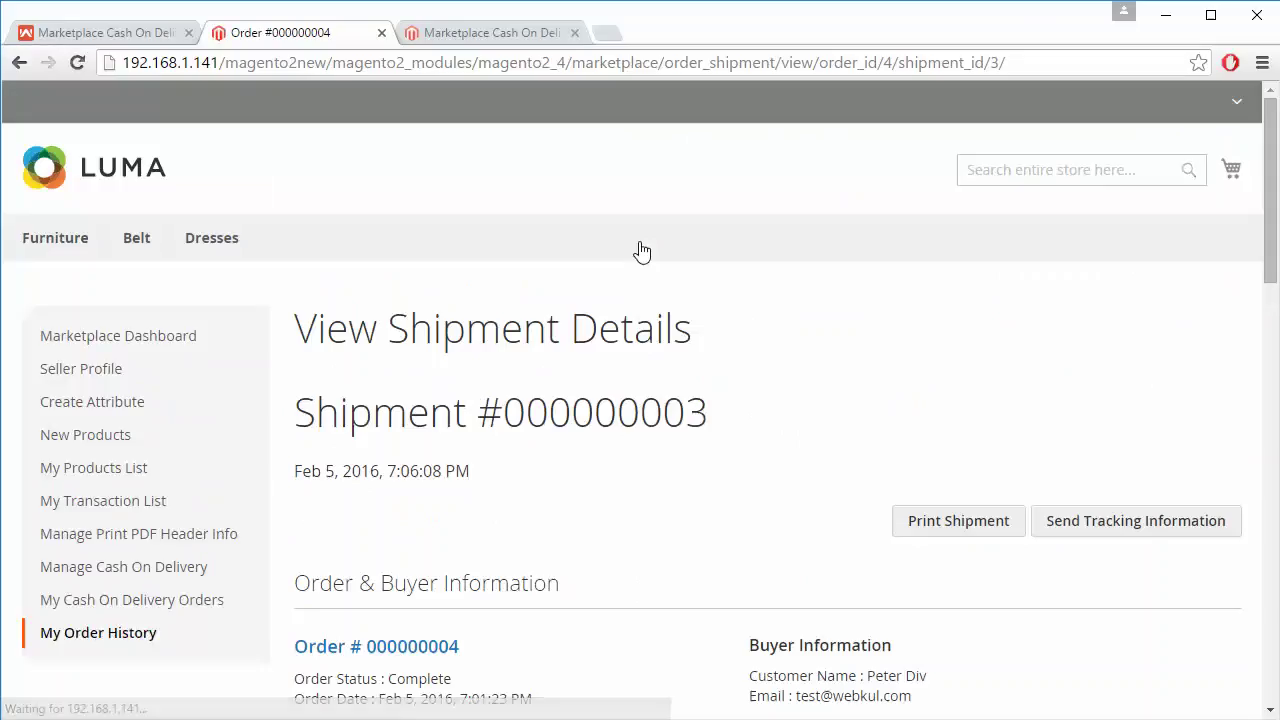
scroll(641, 250, "down", 3)
scroll(641, 250, "down", 8)
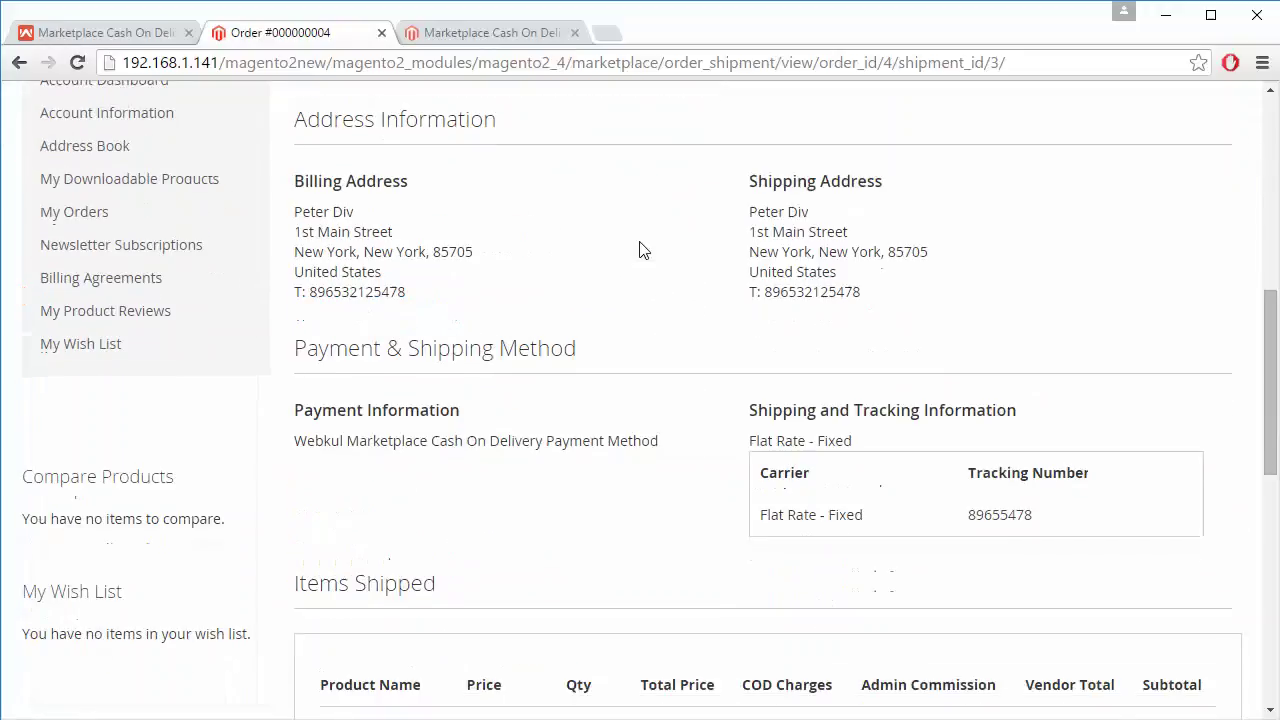
scroll(641, 250, "down", 2)
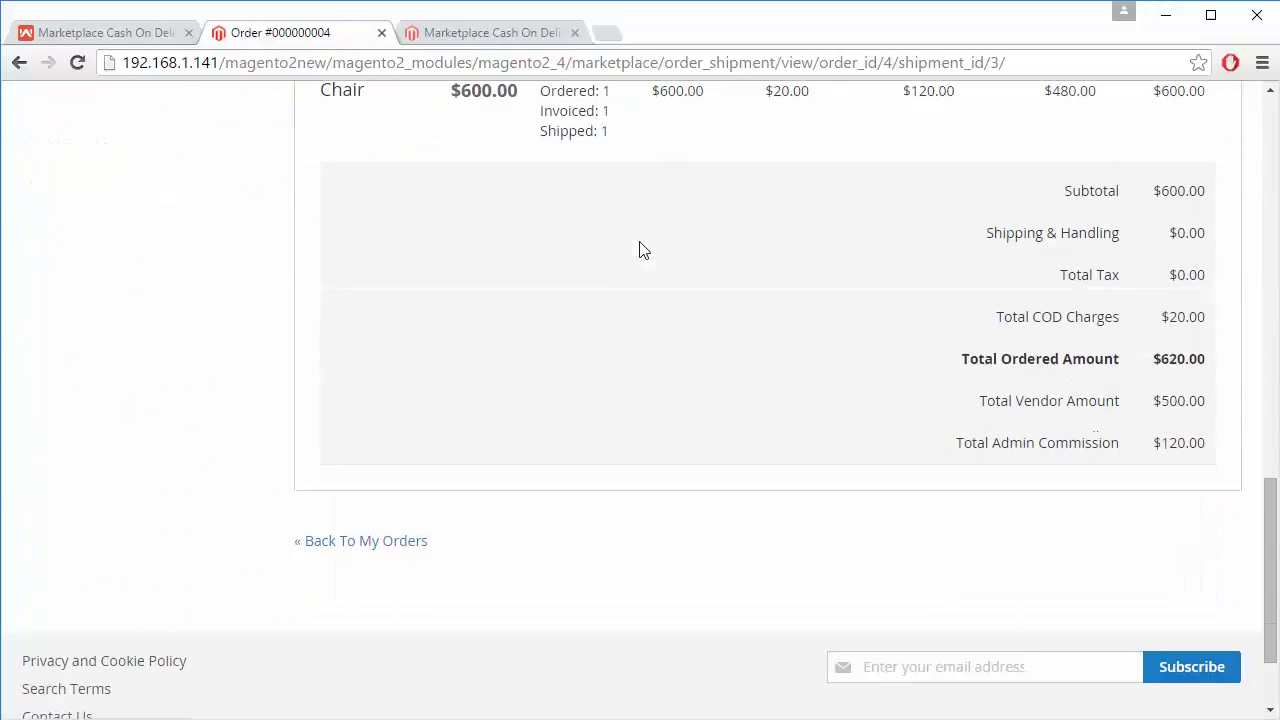
scroll(641, 250, "up", 12)
scroll(641, 248, "up", 1)
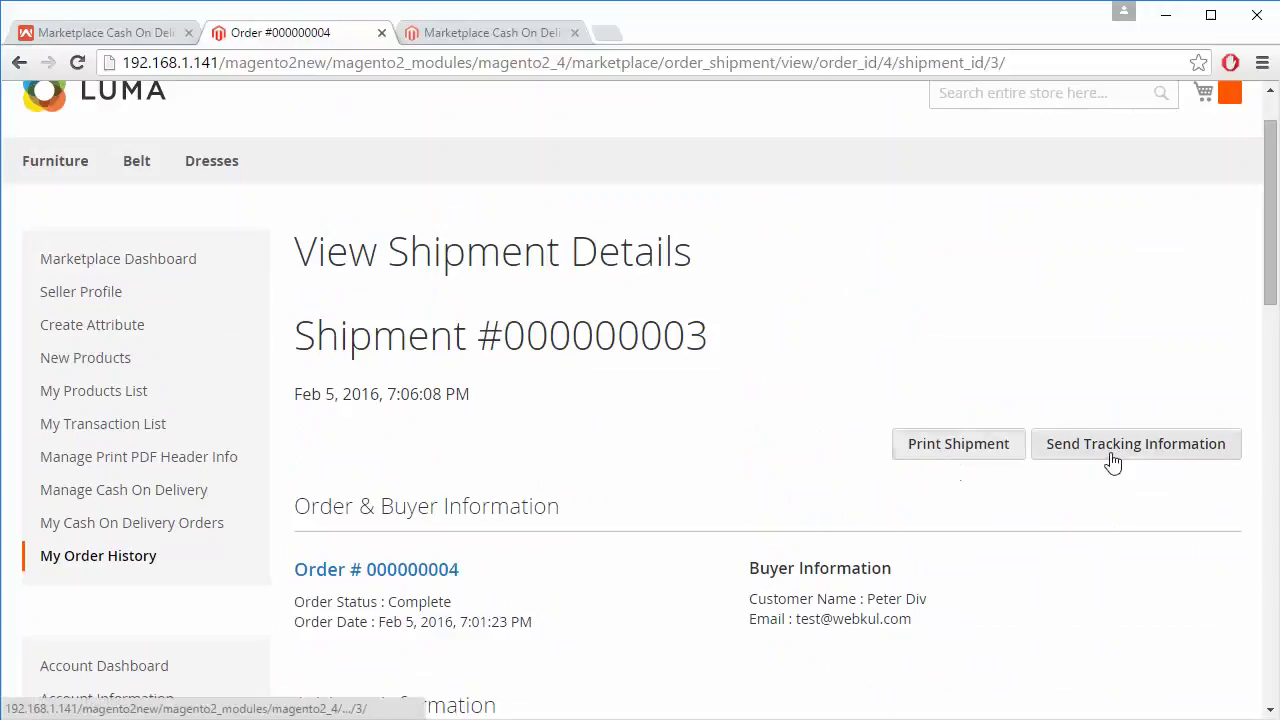
left_click(18, 64)
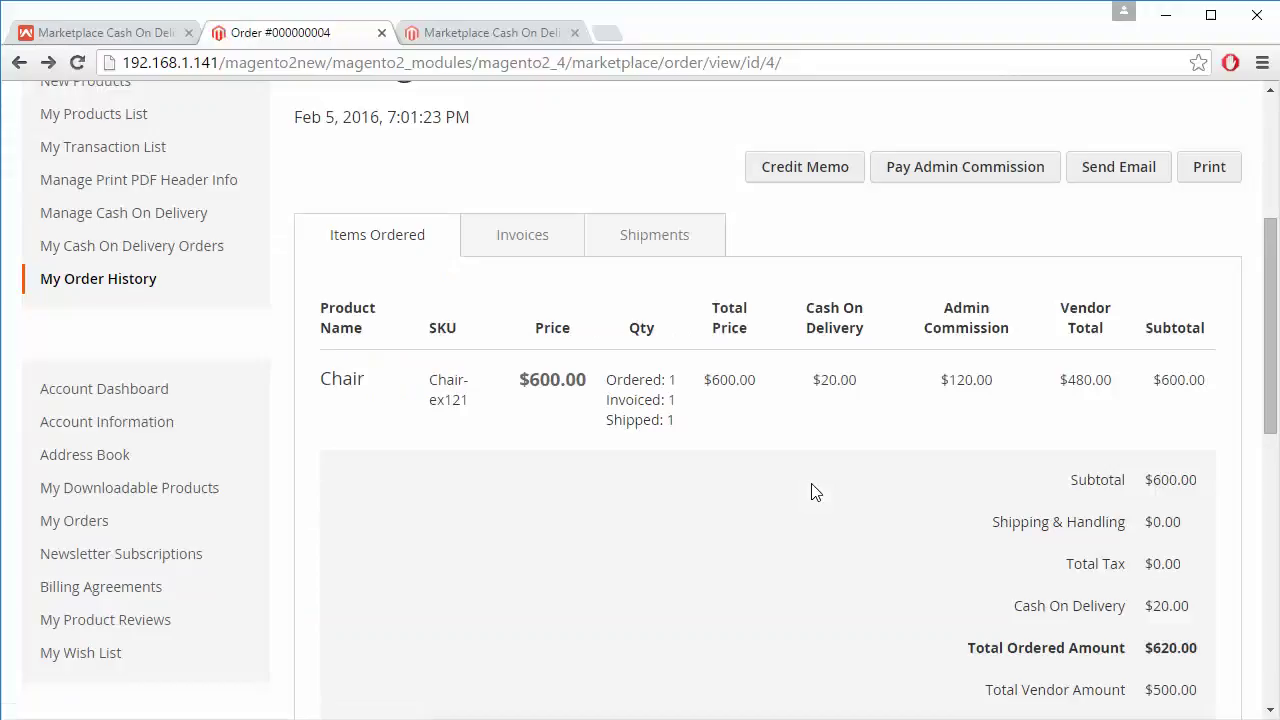
scroll(811, 491, "up", 4)
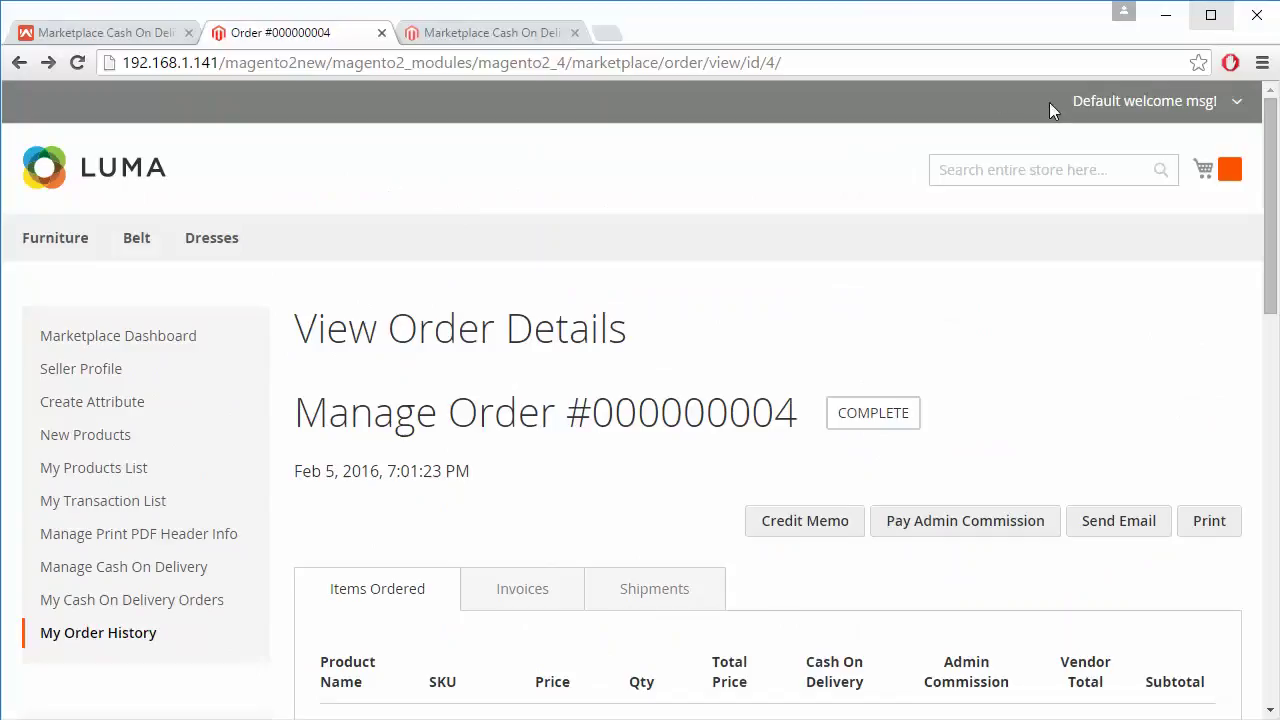
Sign out of the seller account and go to Sign In as the buyer
left_click(1236, 104)
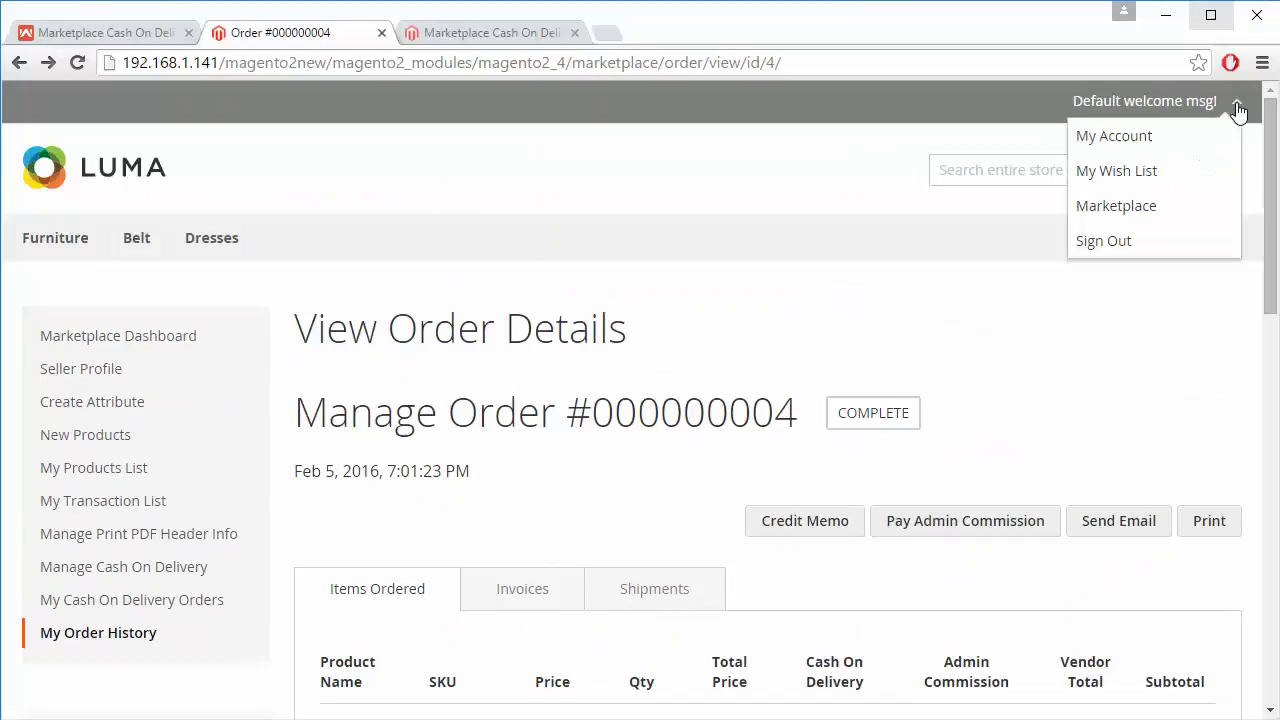
left_click(1130, 245)
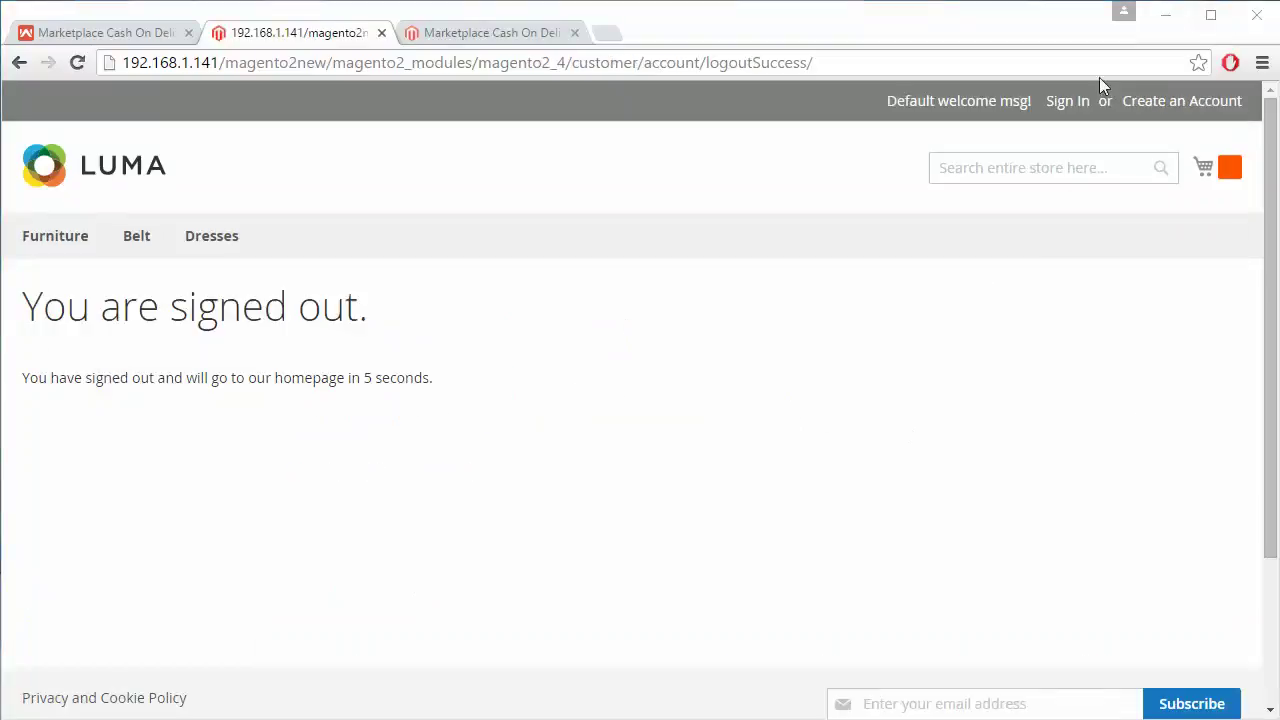
left_click(1083, 102)
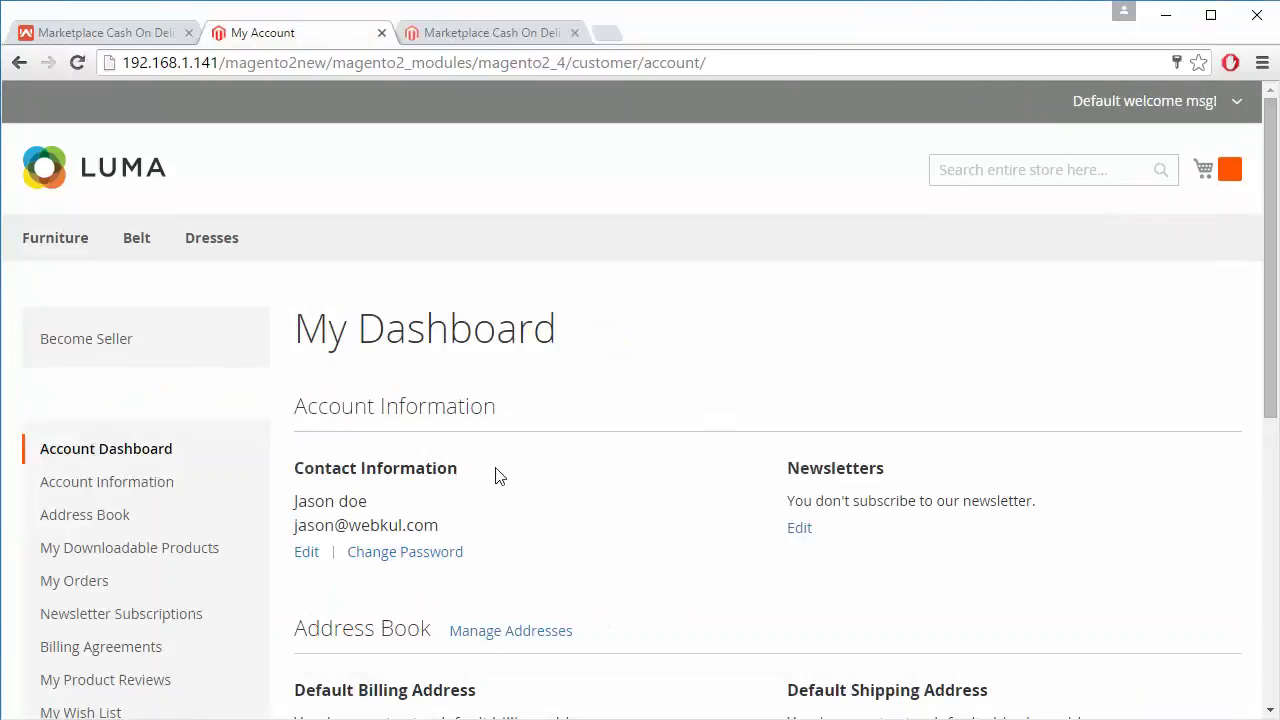
scroll(497, 474, "down", 4)
scroll(497, 474, "up", 4)
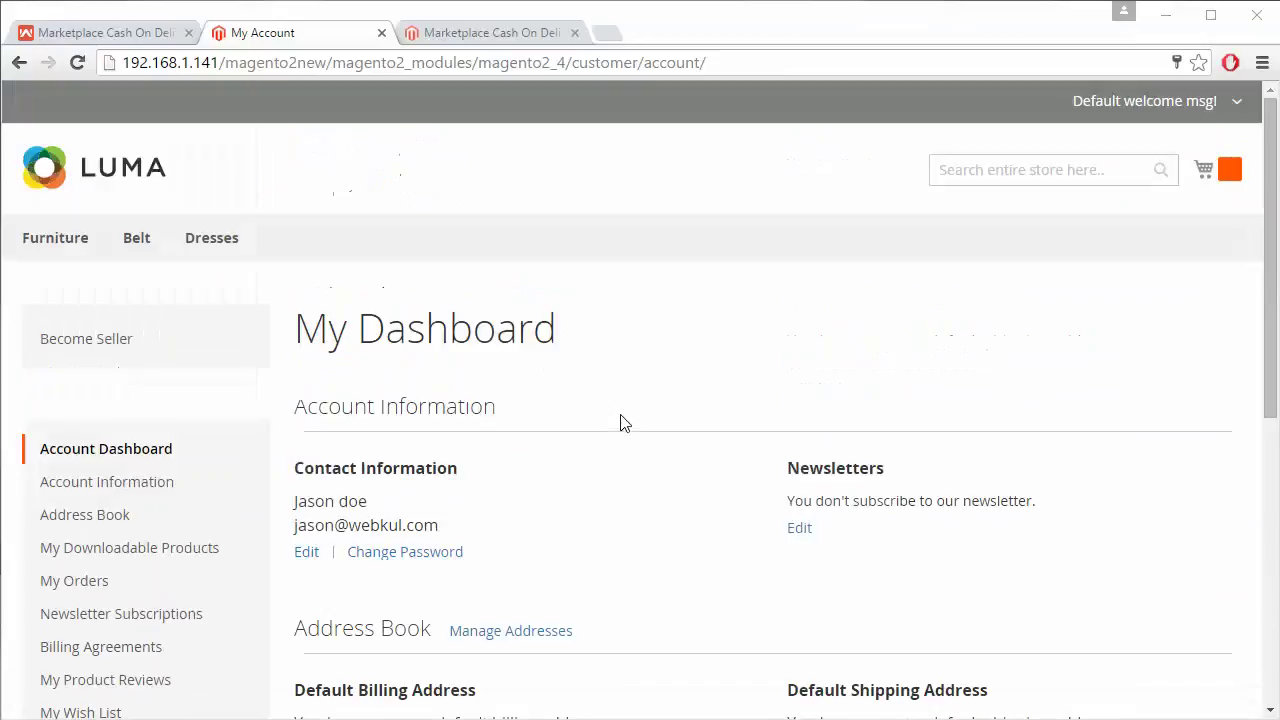
Add the Sofa and Chair-ex-900 from the Furniture category to the cart and view the mini-cart
left_click(54, 243)
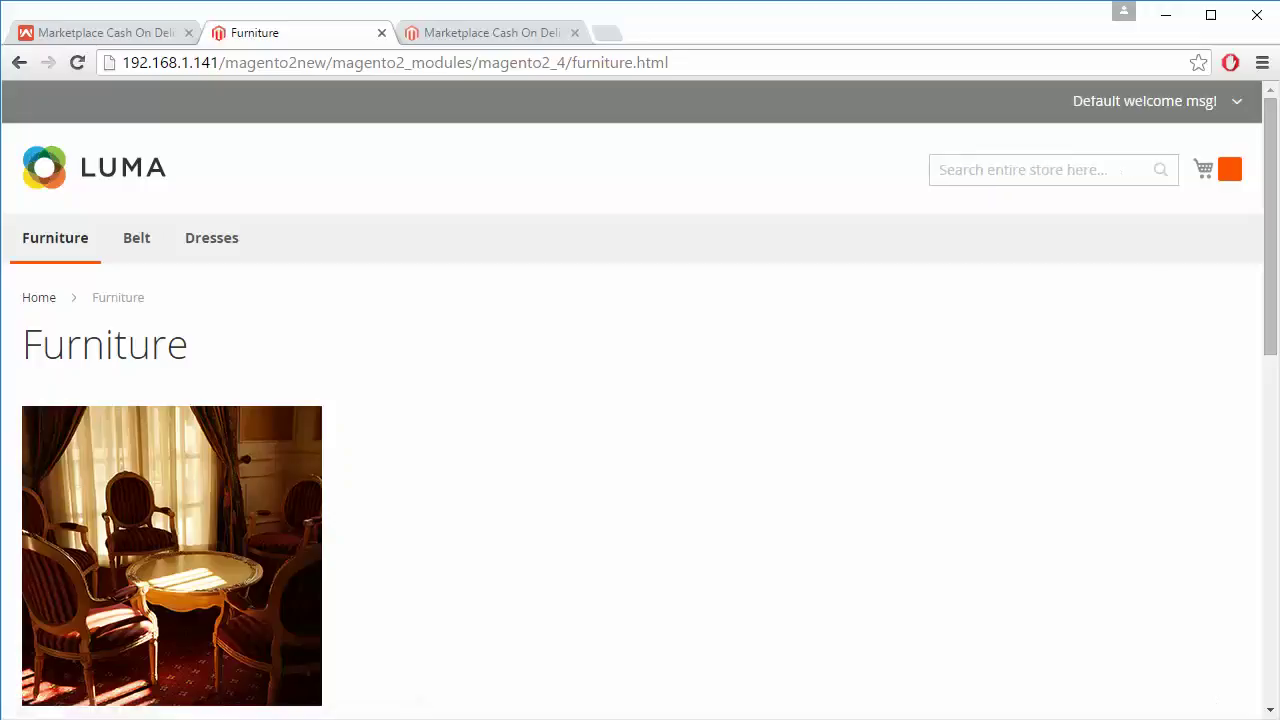
scroll(651, 611, "down", 5)
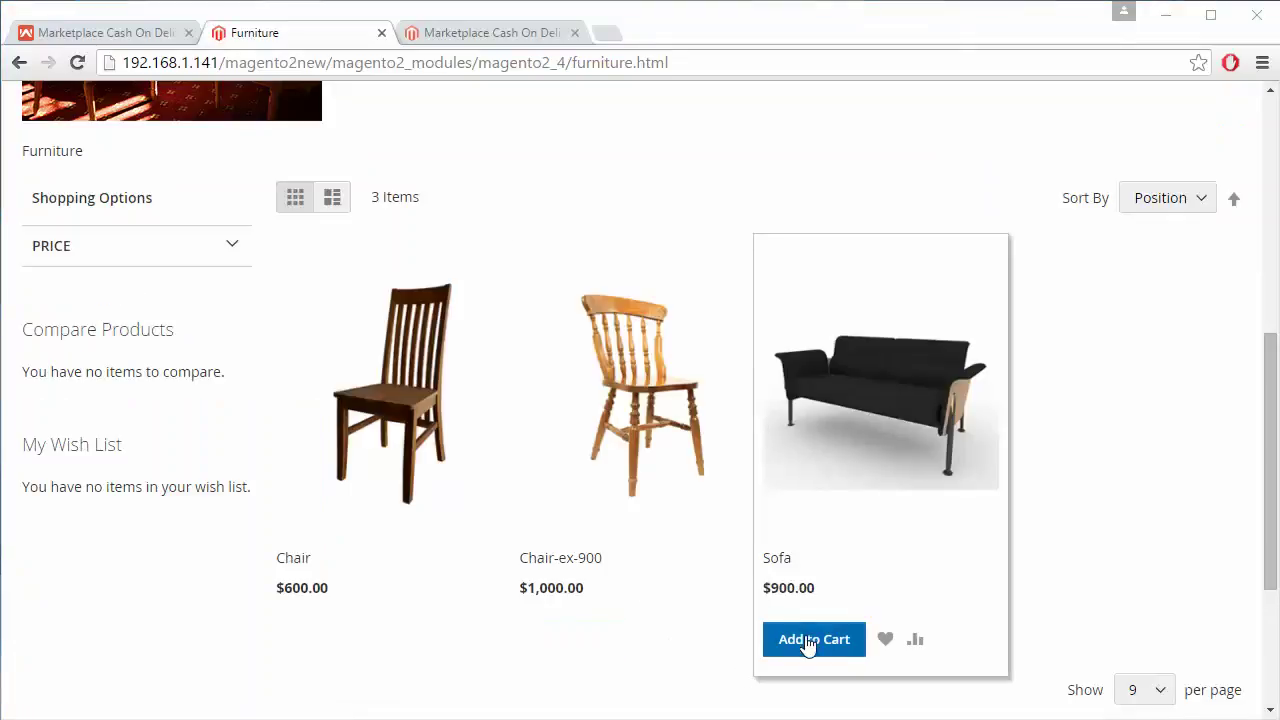
left_click(811, 640)
scroll(554, 669, "down", 3)
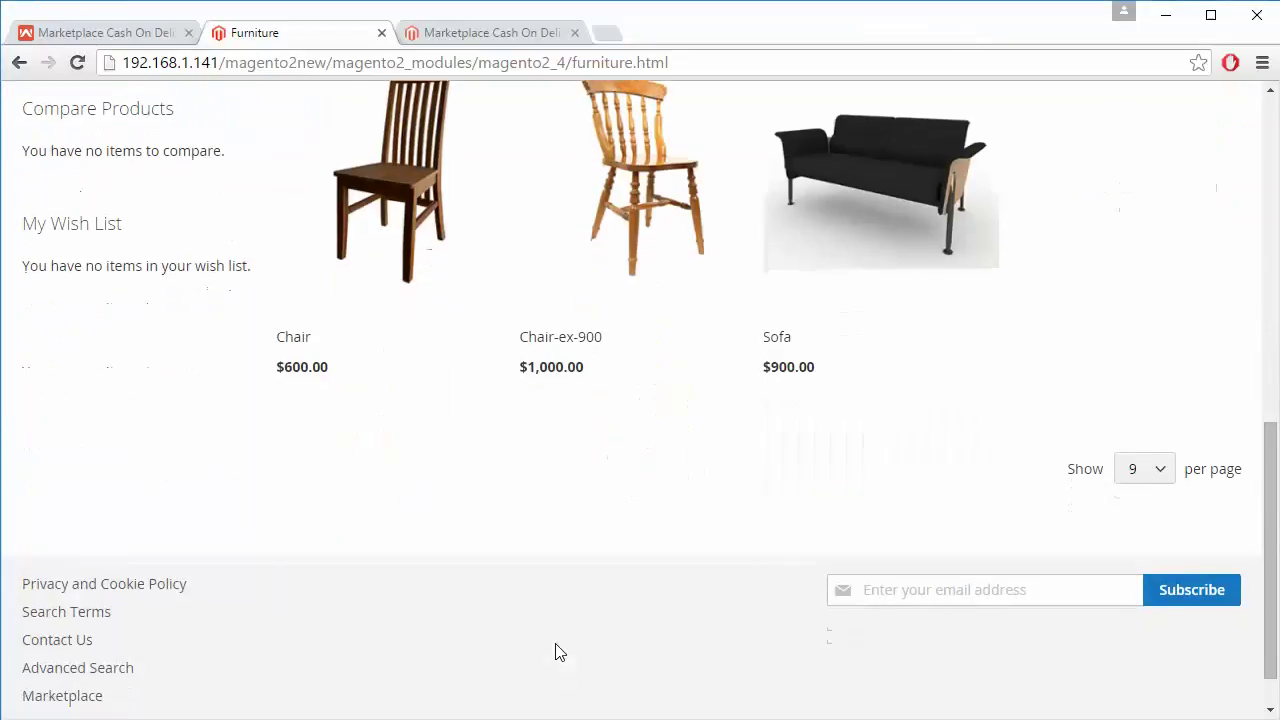
scroll(557, 651, "up", 2)
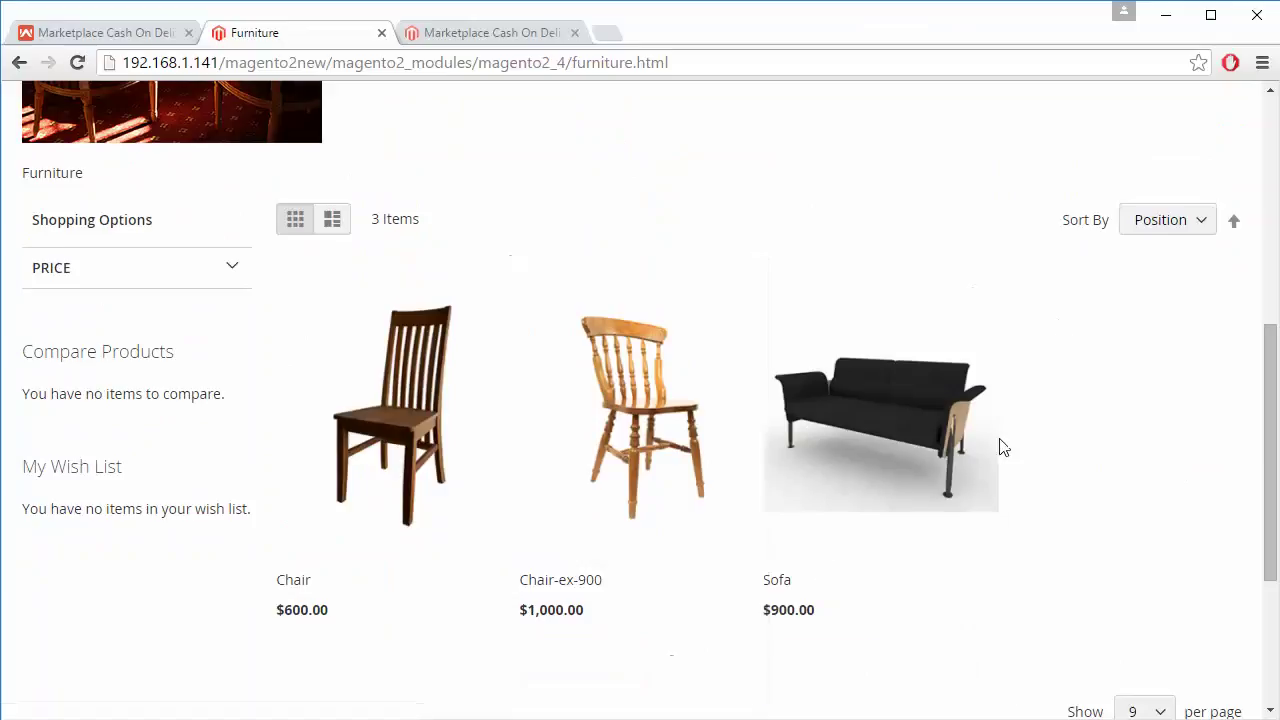
scroll(1003, 447, "up", 1)
scroll(612, 570, "down", 1)
mouse_move(612, 570)
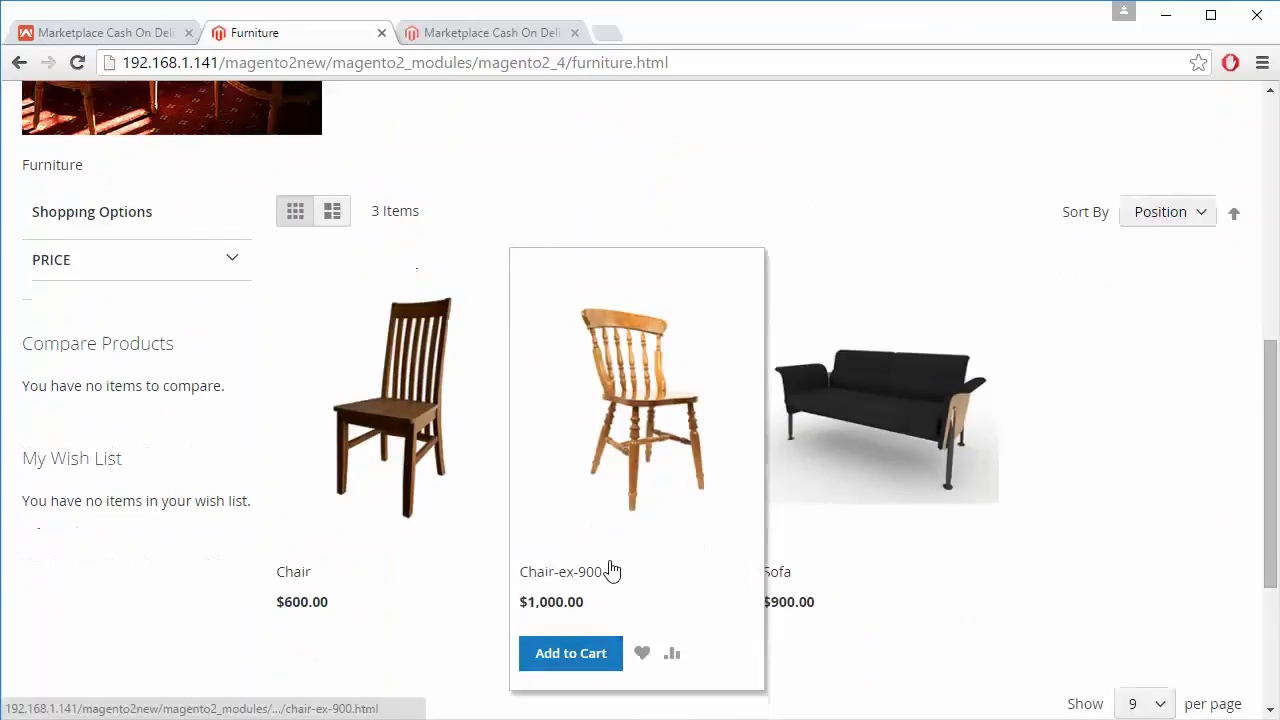
scroll(612, 570, "down", 1)
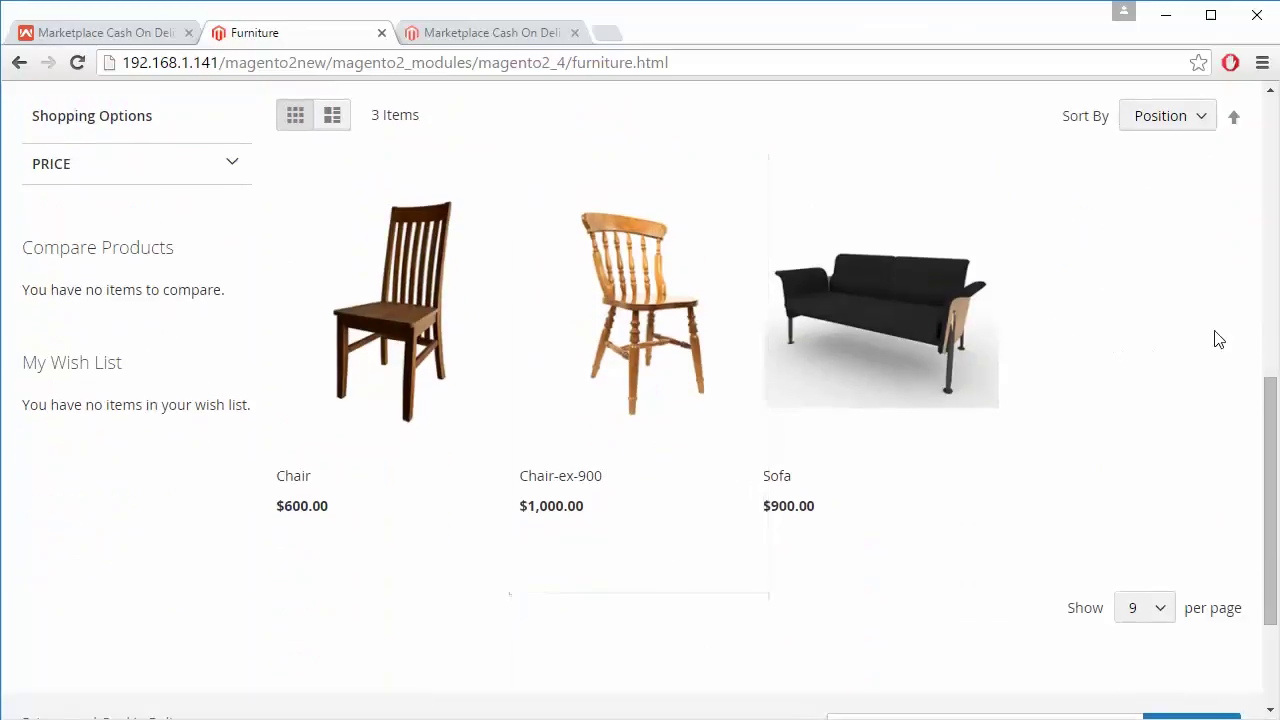
scroll(1218, 340, "up", 3)
scroll(1218, 340, "up", 4)
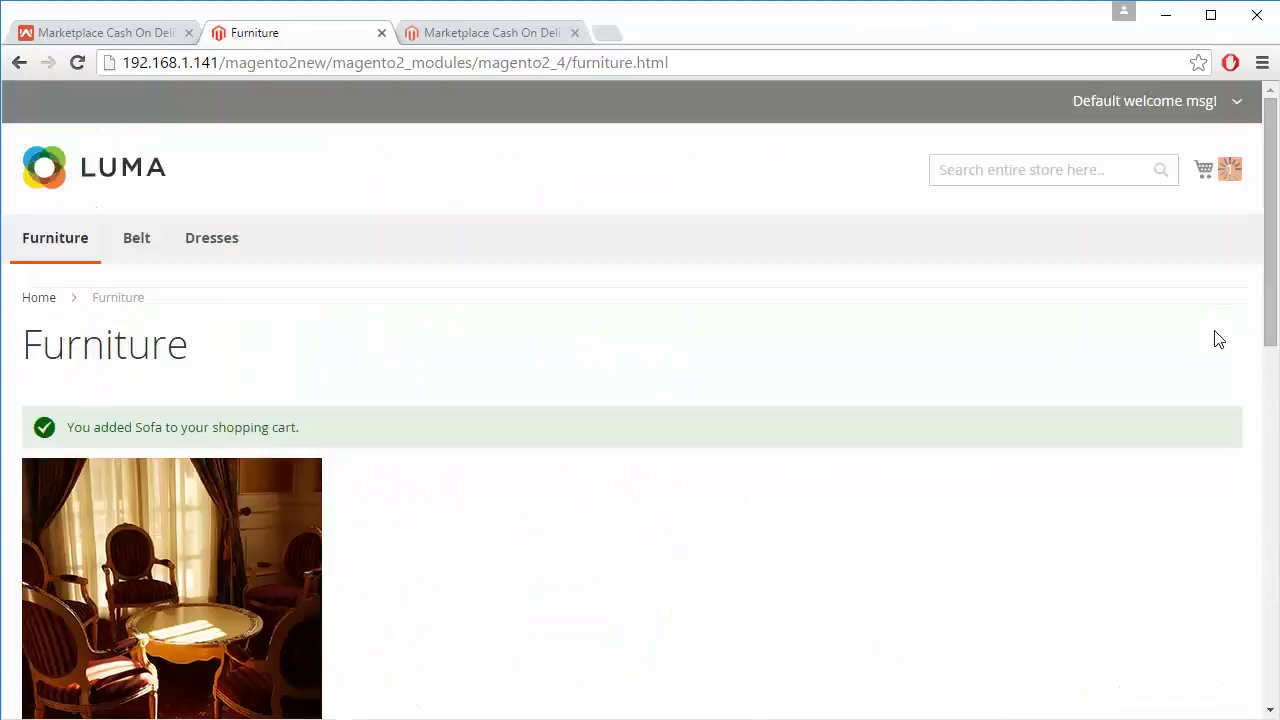
left_click(1212, 176)
Check out using the saved shipping address and Flat Rate shipping, reaching Review & Payments
left_click(1037, 329)
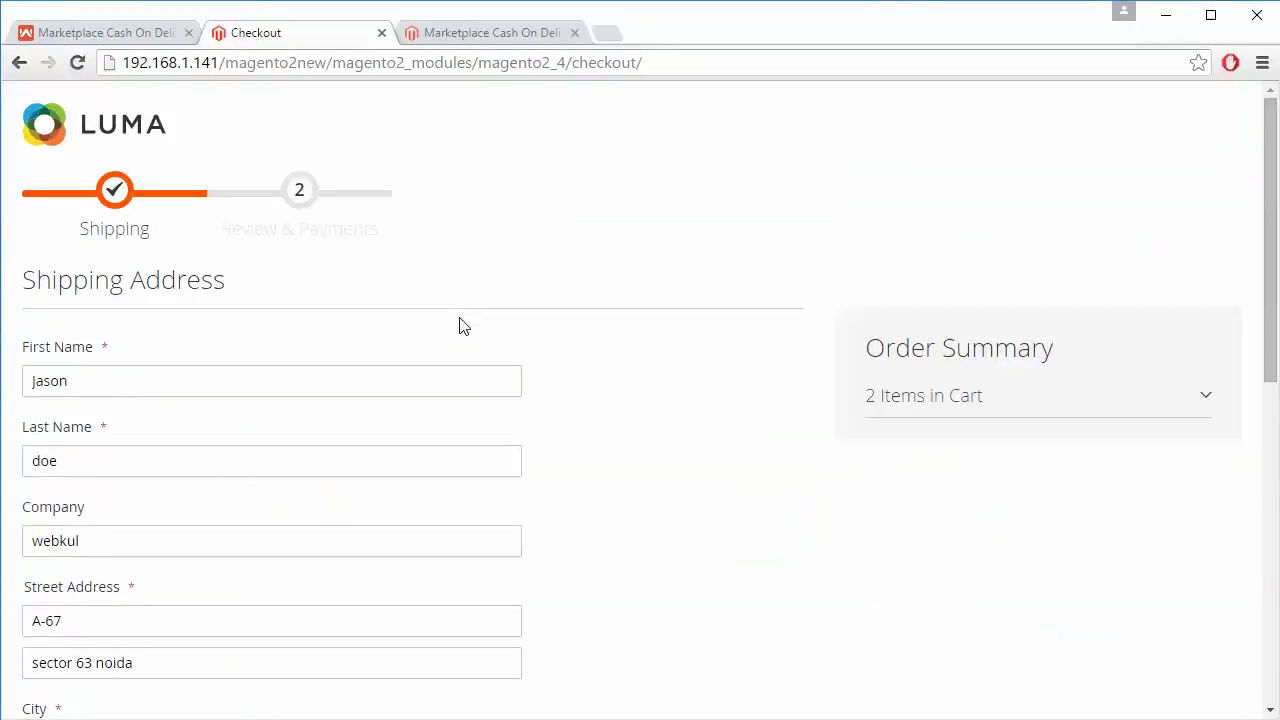
scroll(460, 326, "down", 7)
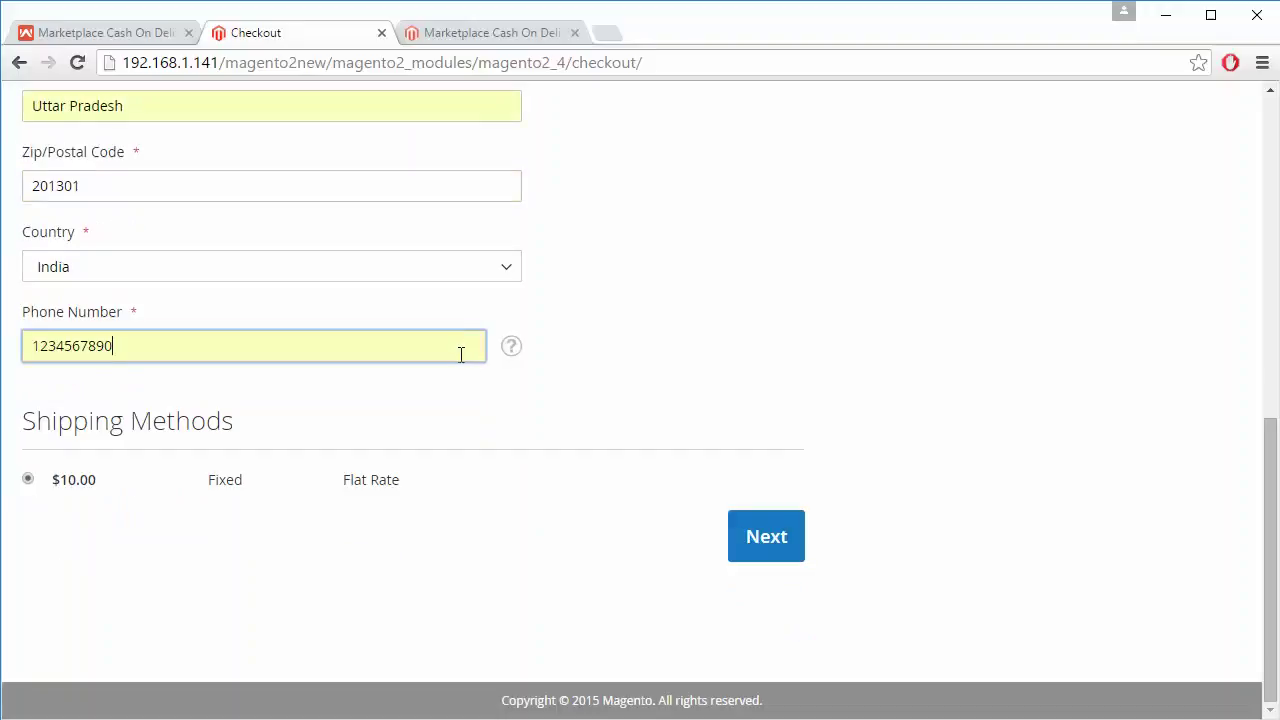
left_click(764, 540)
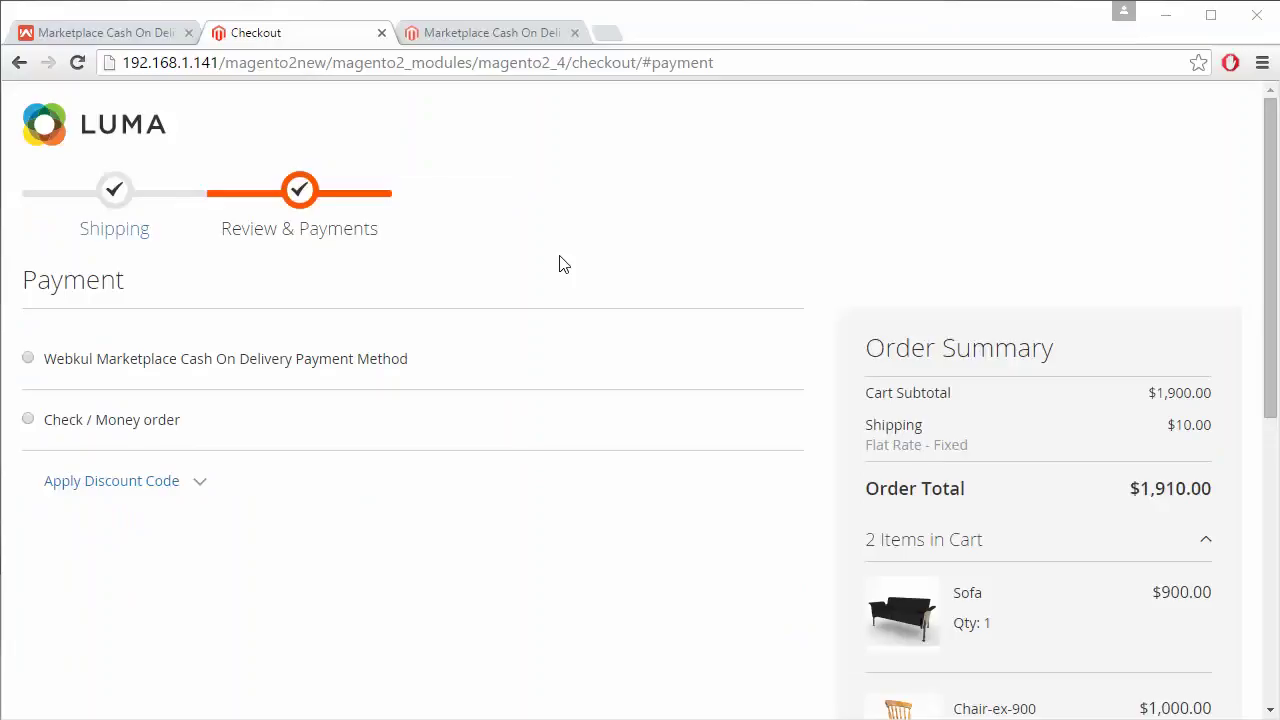
Place the $1,910.00 order with Webkul Marketplace Cash On Delivery as the payment method
left_click(27, 358)
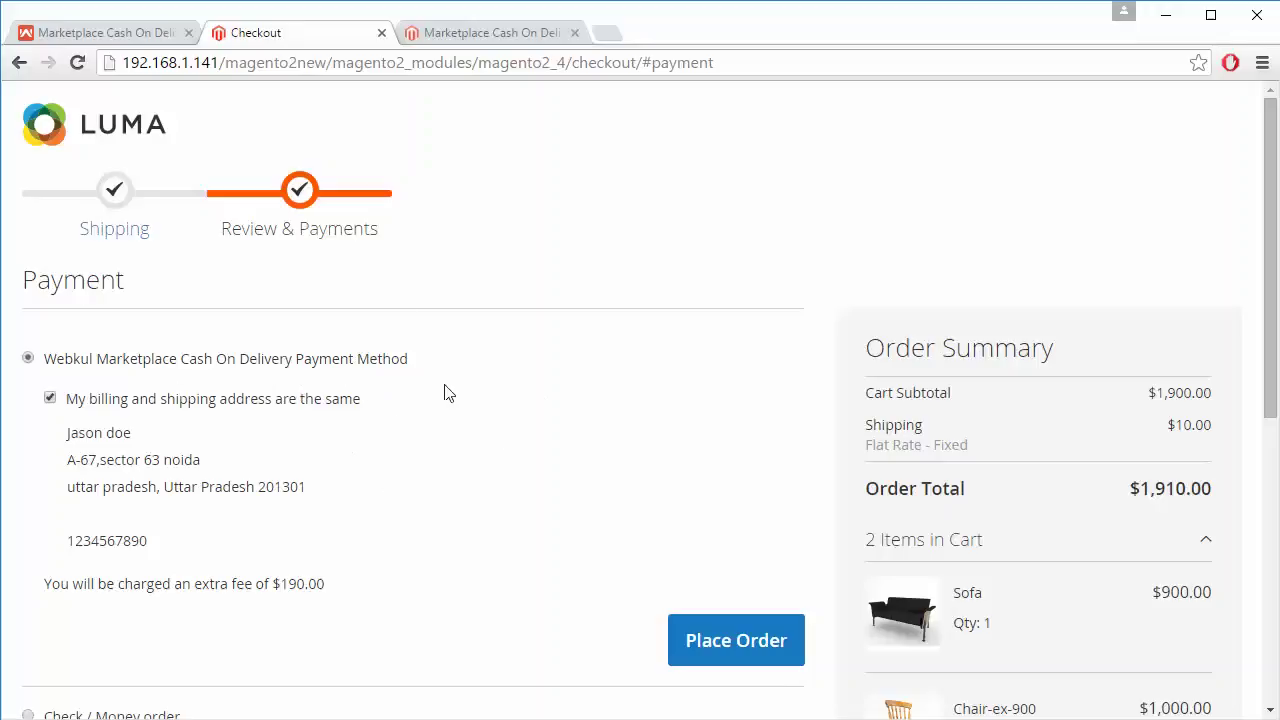
scroll(1090, 458, "down", 3)
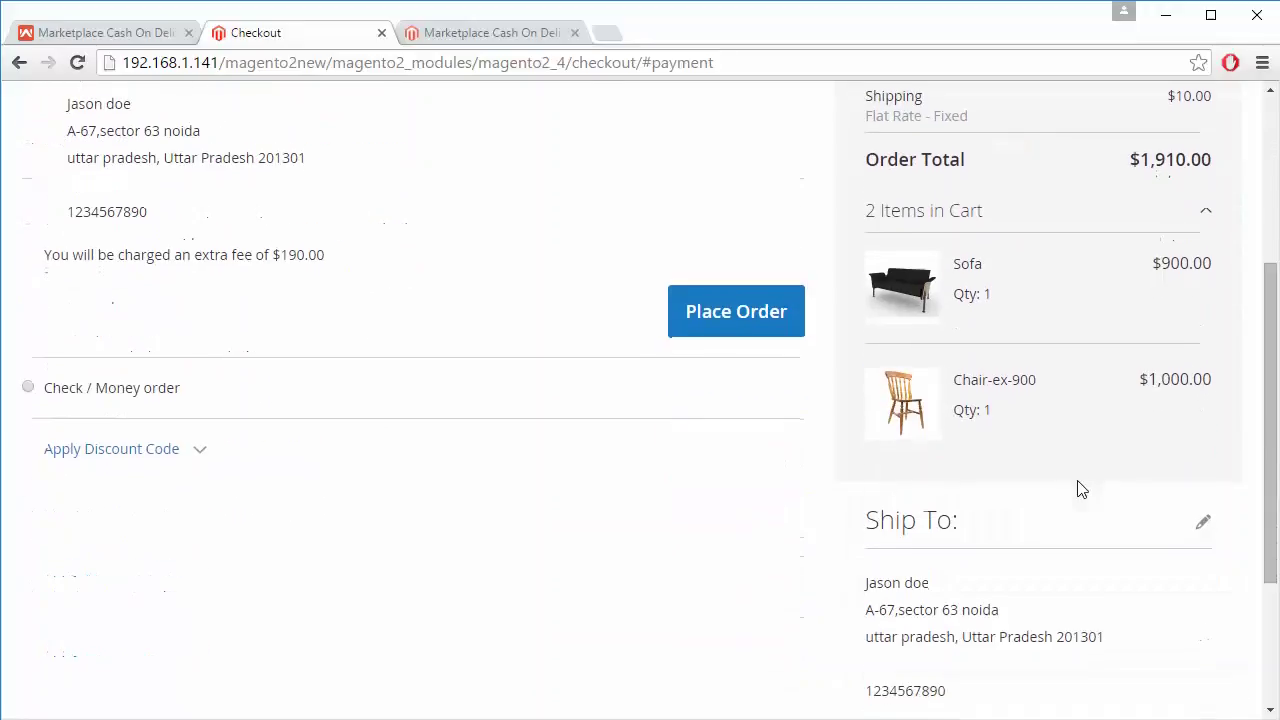
scroll(743, 437, "up", 2)
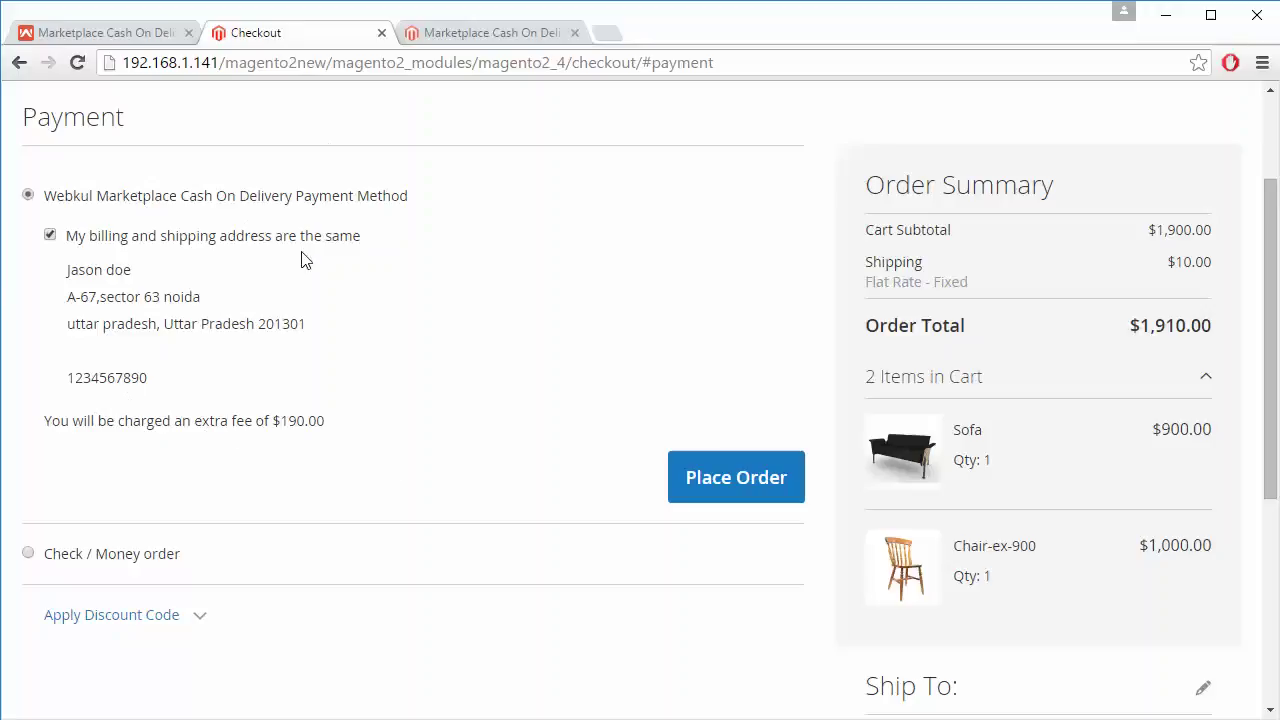
left_click(713, 484)
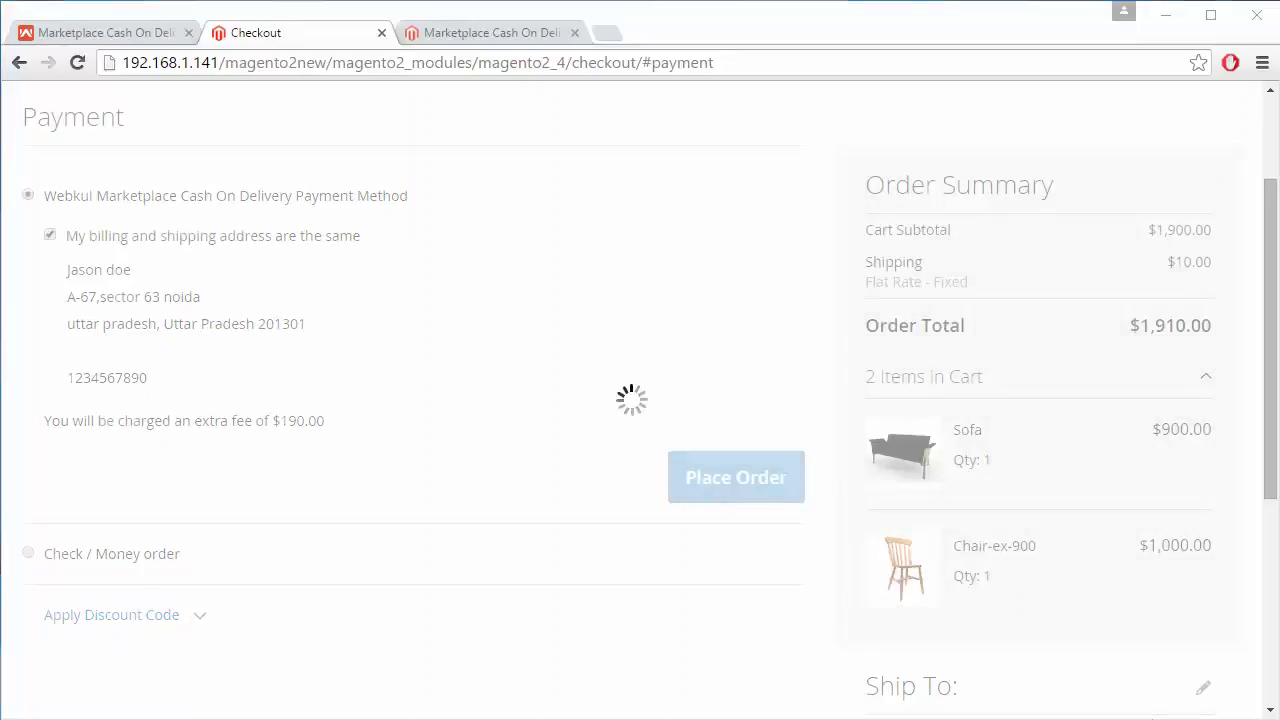
key("ctrl+shift+Tab")
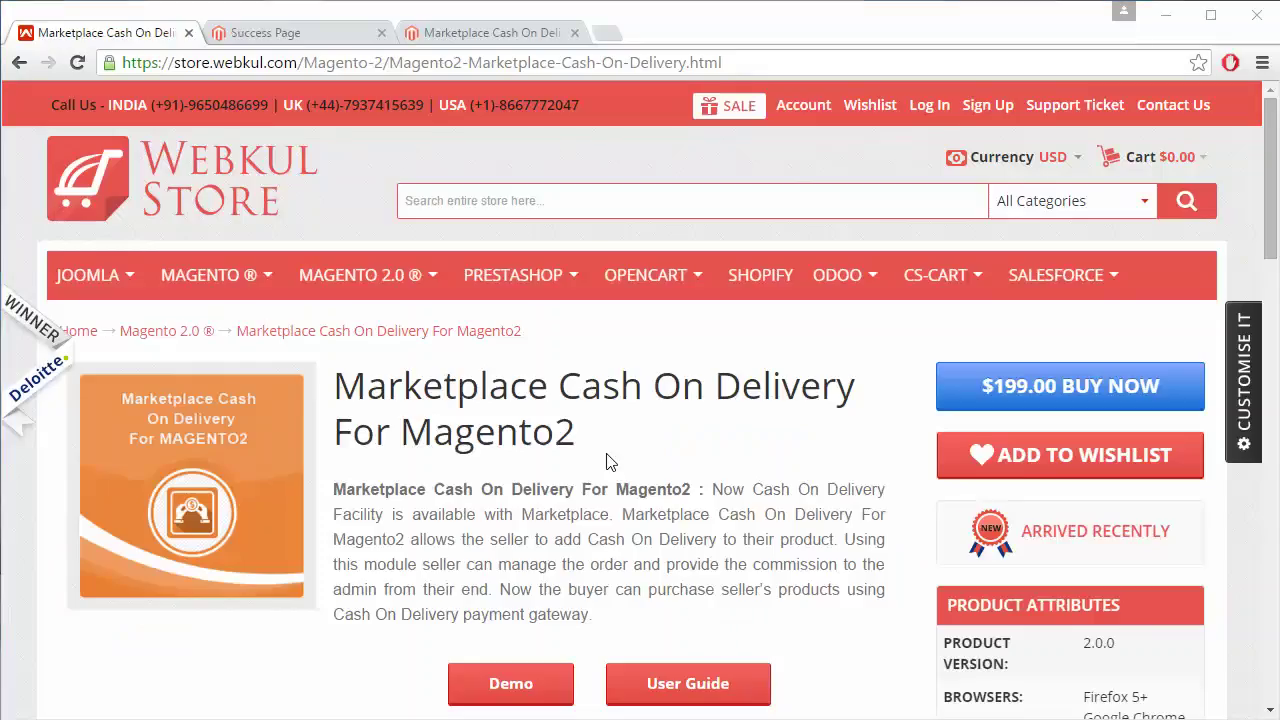